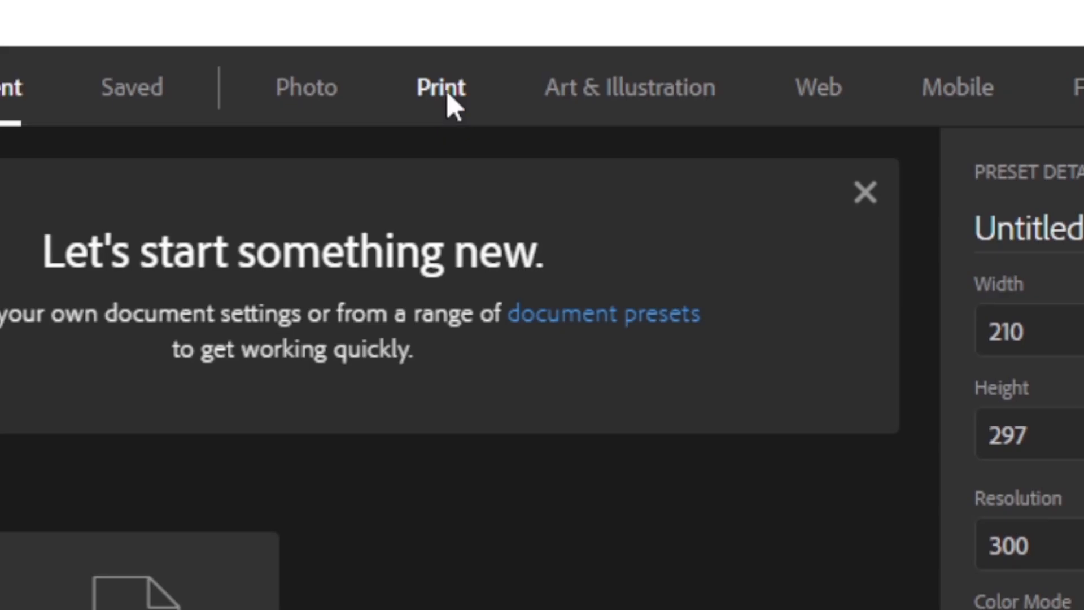
Create a new A4 print document (210 × 297 mm, 300 ppi) named BDAY.
click(490, 108)
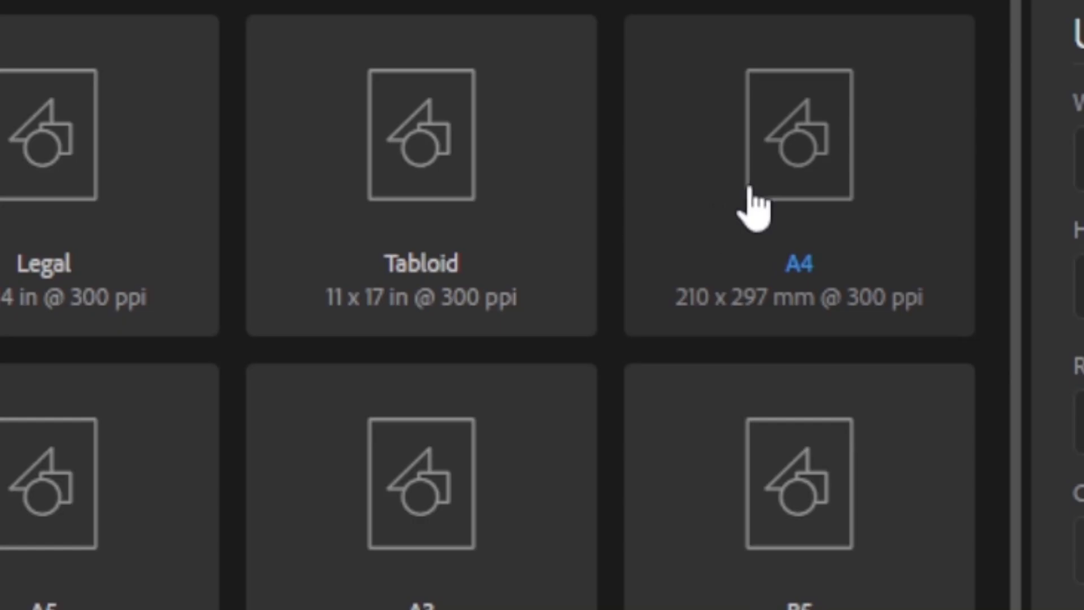
click(782, 182)
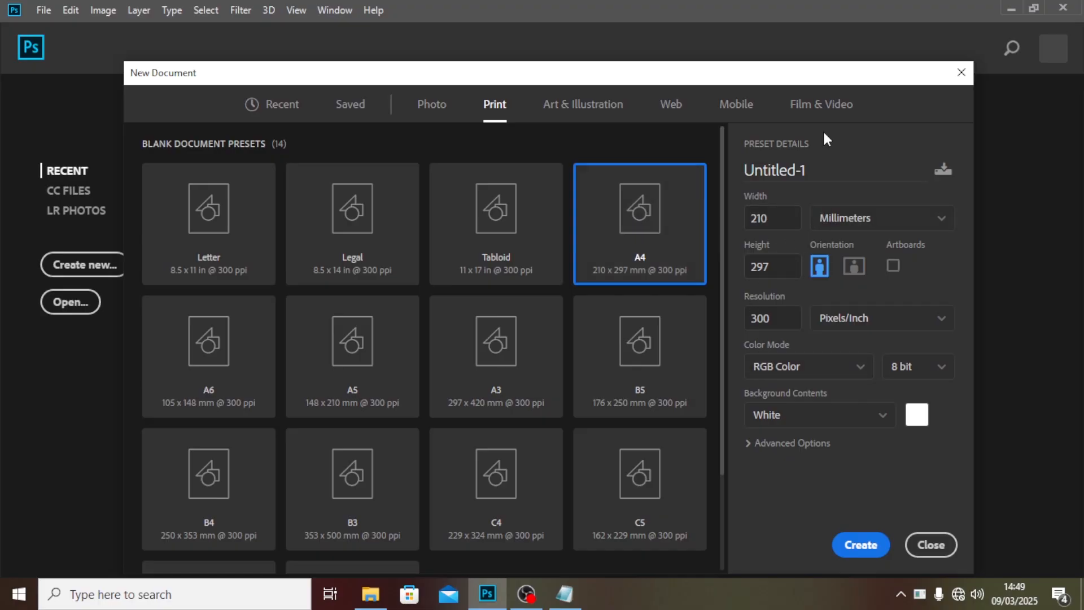
click(825, 169)
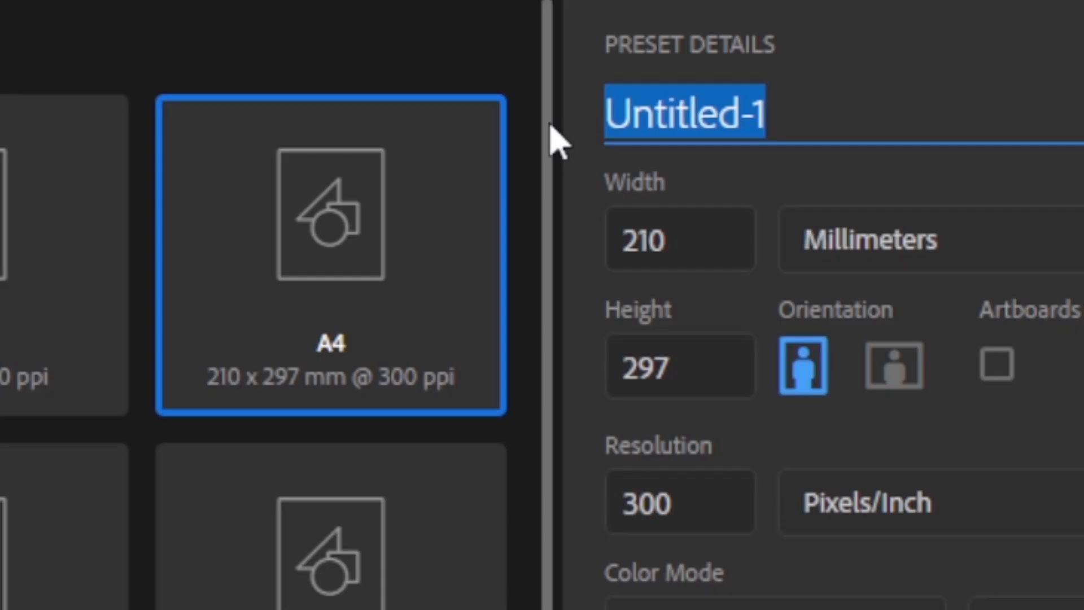
text(BDAY)
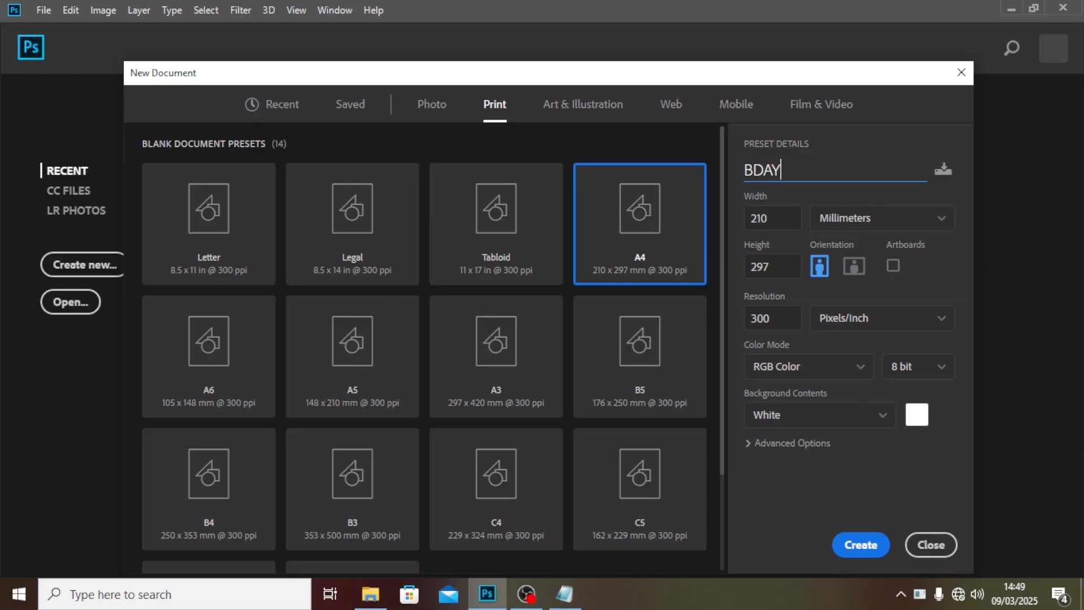
click(855, 546)
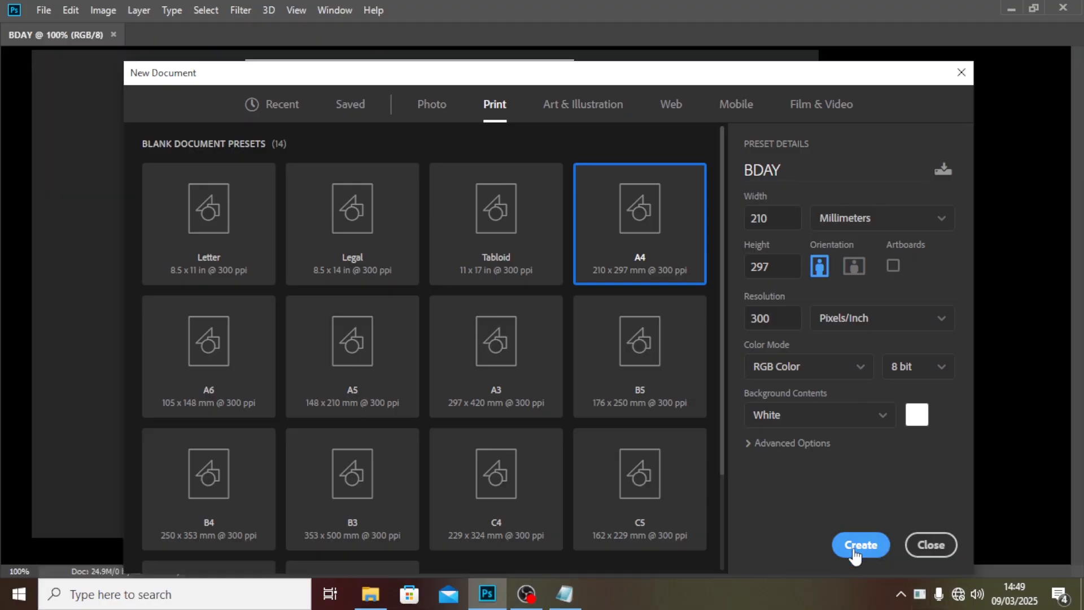
Place the jumping woman photo from the FILS folder into the document and commit it.
mouse_move(374, 596)
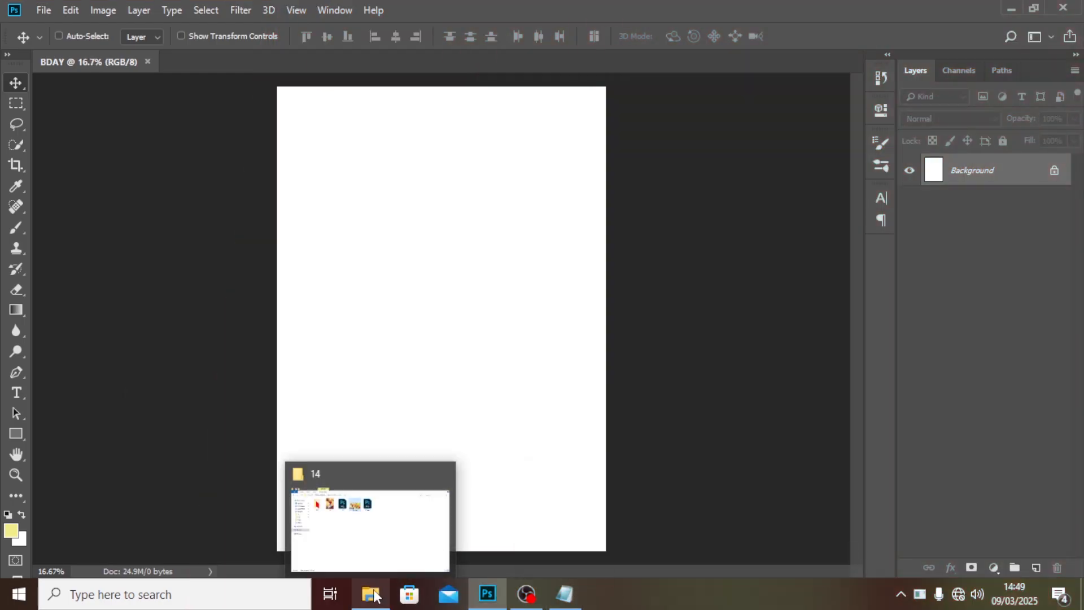
click(375, 539)
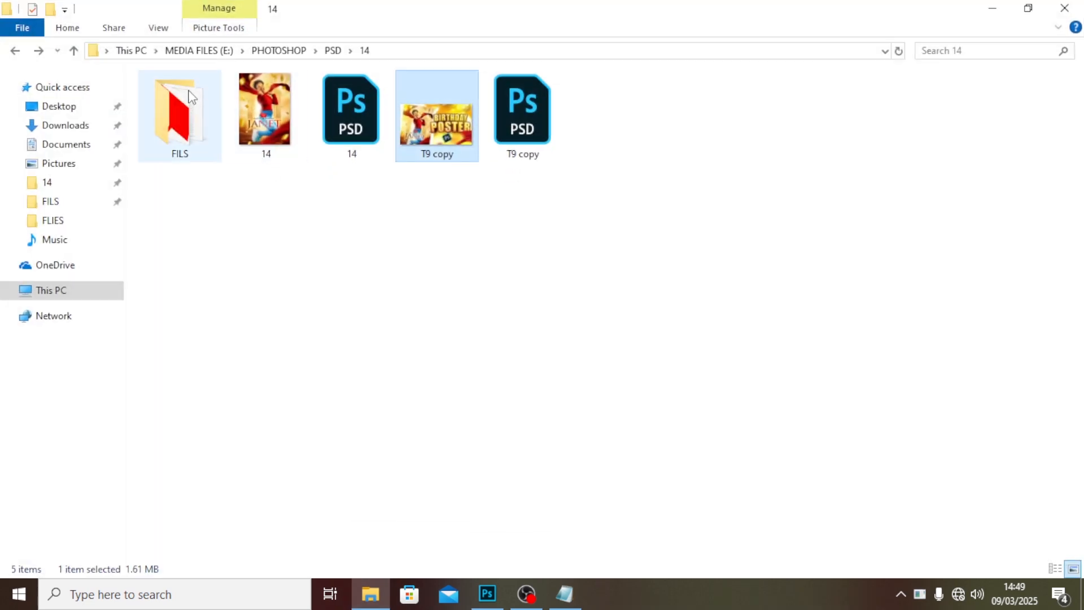
click(187, 101)
double_click(187, 101)
click(350, 133)
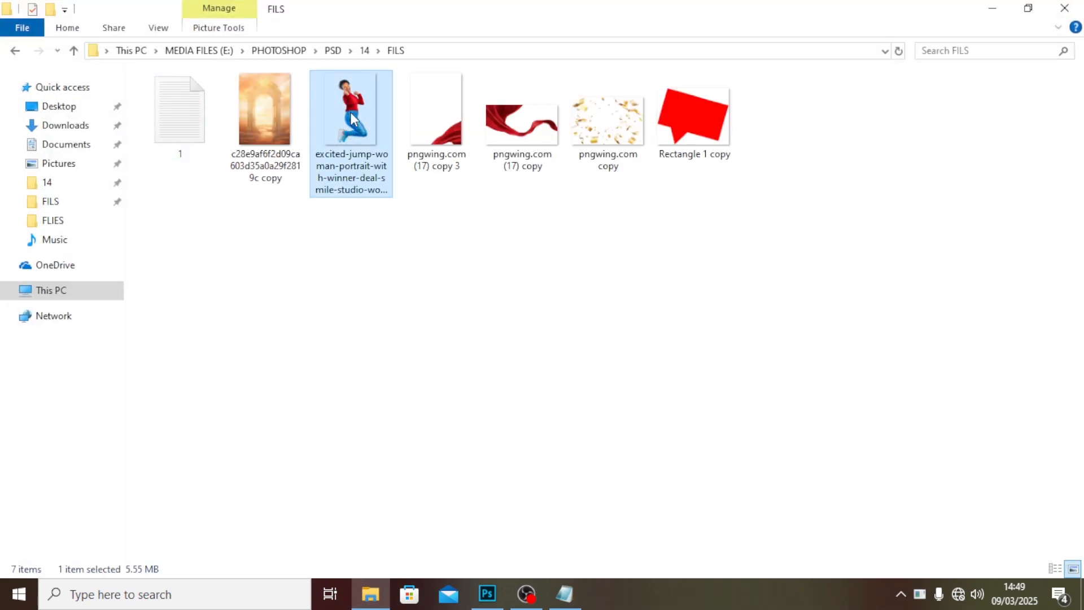
drag(352, 119, 493, 446)
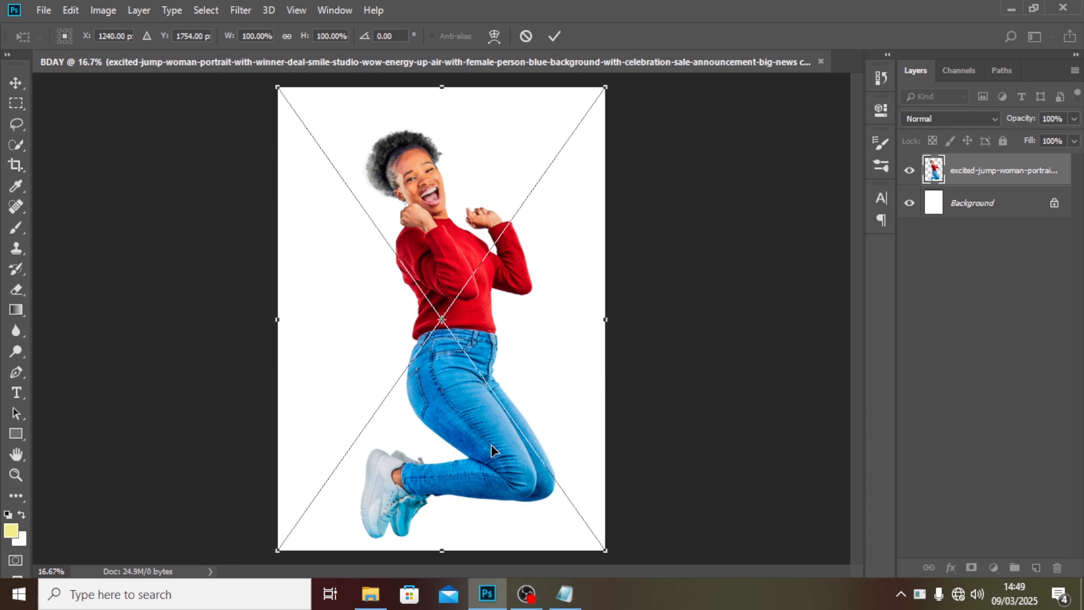
key(Return)
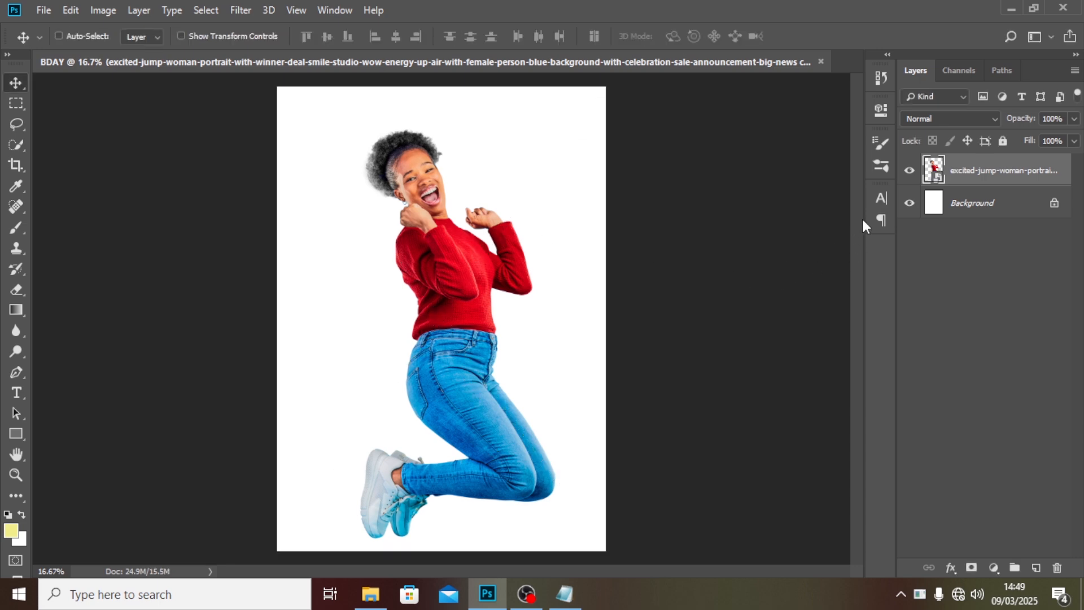
Group the woman layer, rename the group IMAGE and collapse it.
key(ctrl+g)
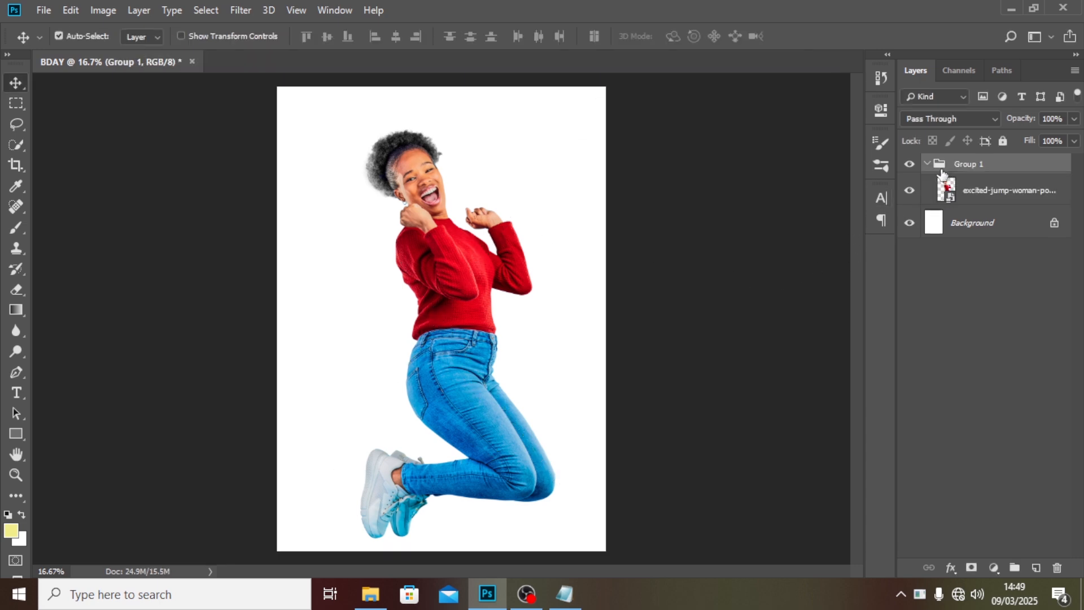
double_click(967, 163)
text(IMAGE)
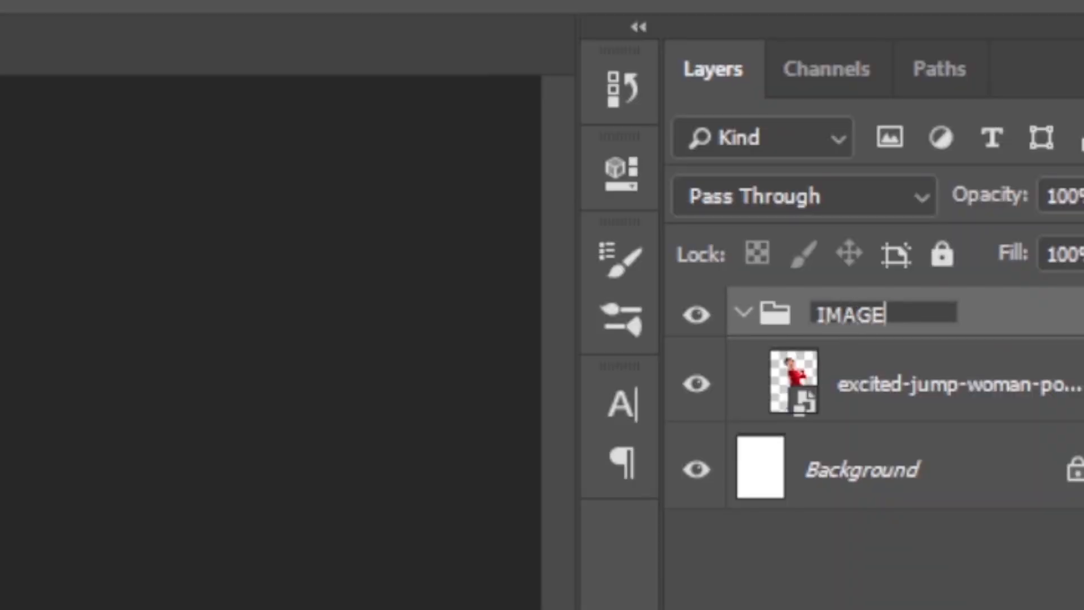
key(Return)
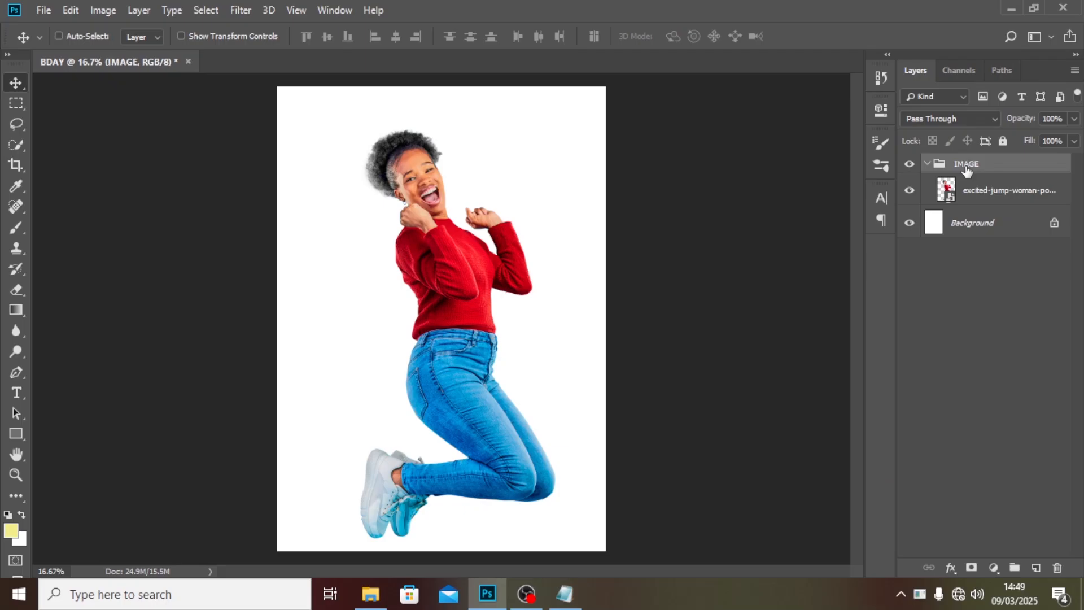
click(928, 164)
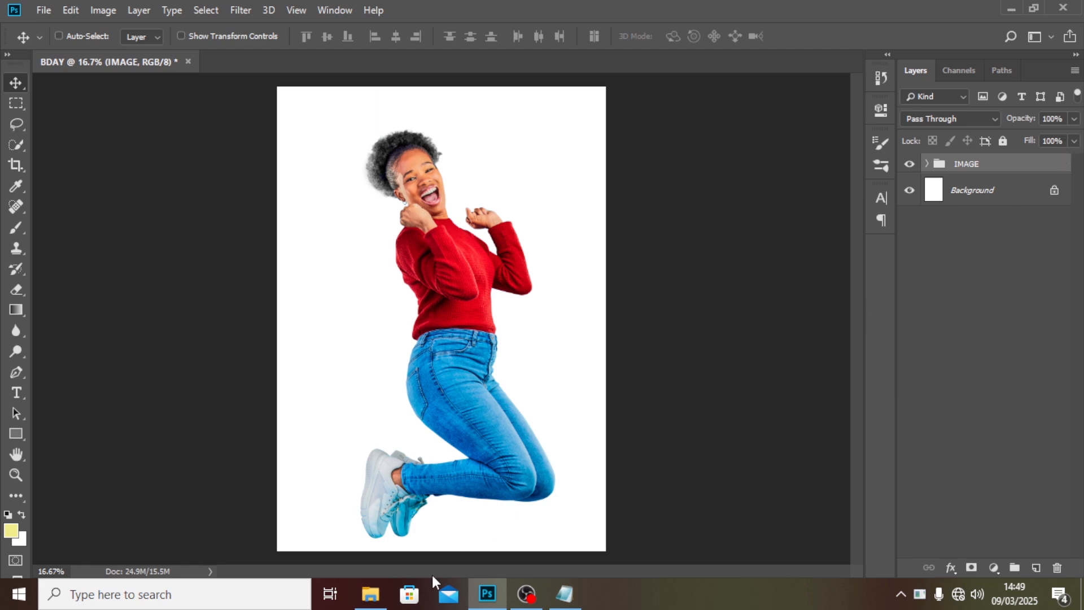
Place the red fabric image pngwing.com (17) copy 3 into the document and commit it.
click(371, 594)
click(452, 141)
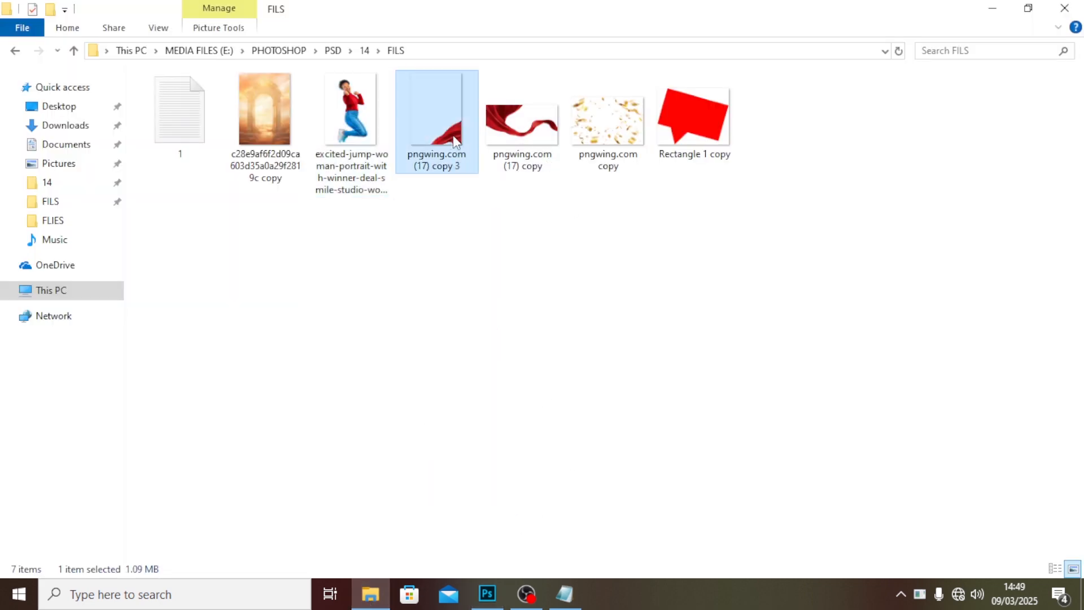
drag(455, 141, 518, 489)
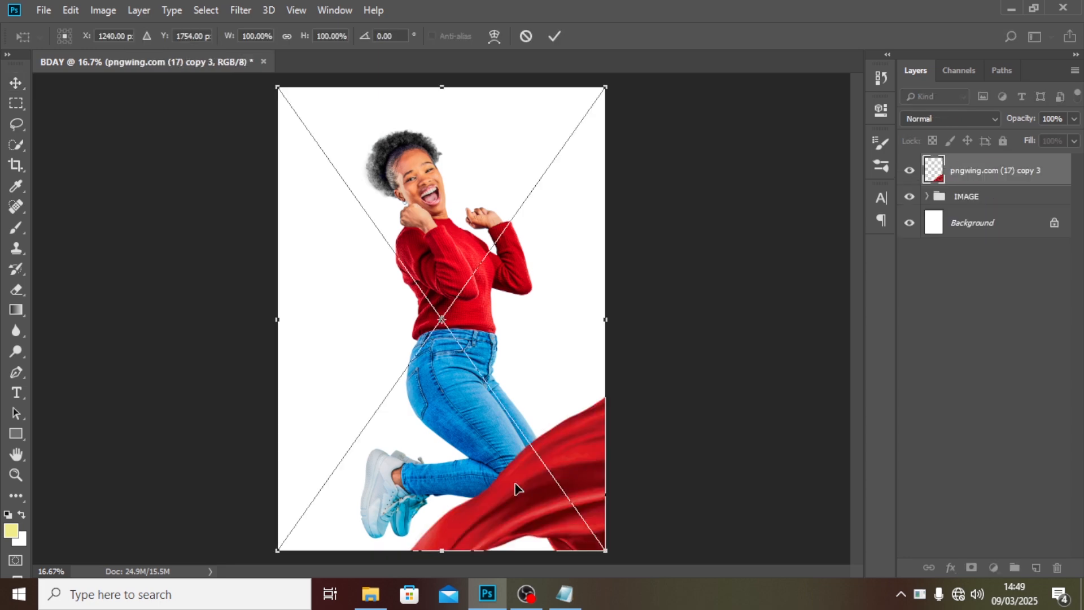
key(Return)
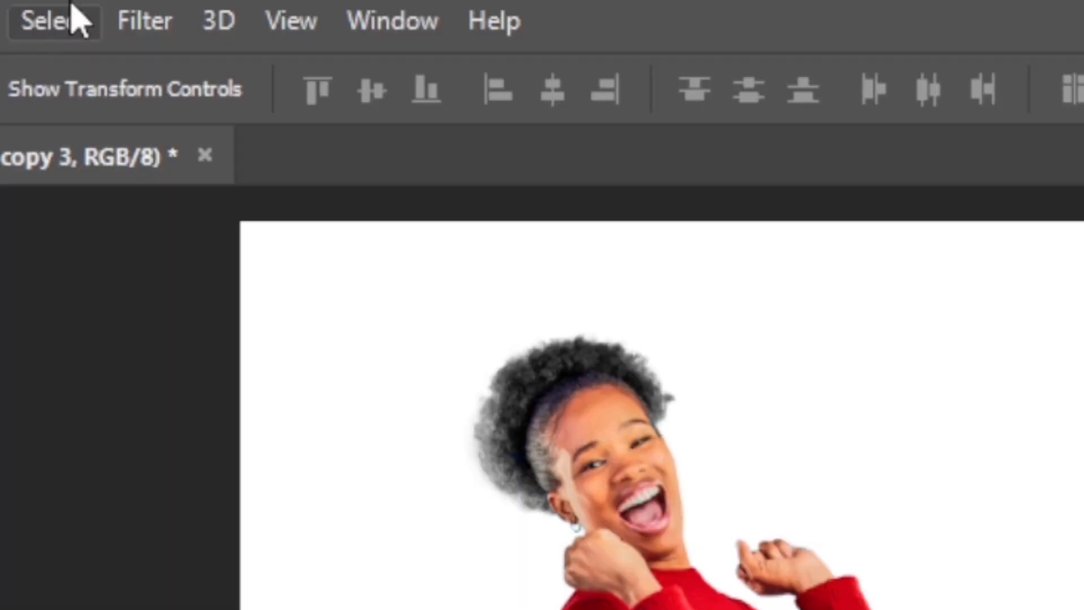
Apply a Motion Blur with angle -31° and distance 155 pixels to the red fabric layer.
click(239, 11)
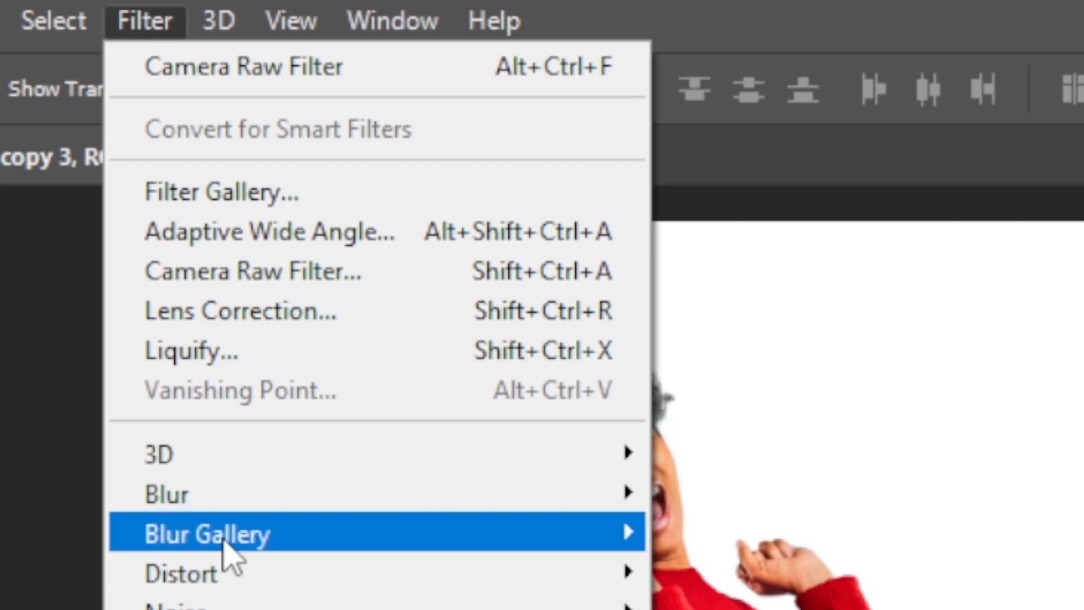
mouse_move(223, 502)
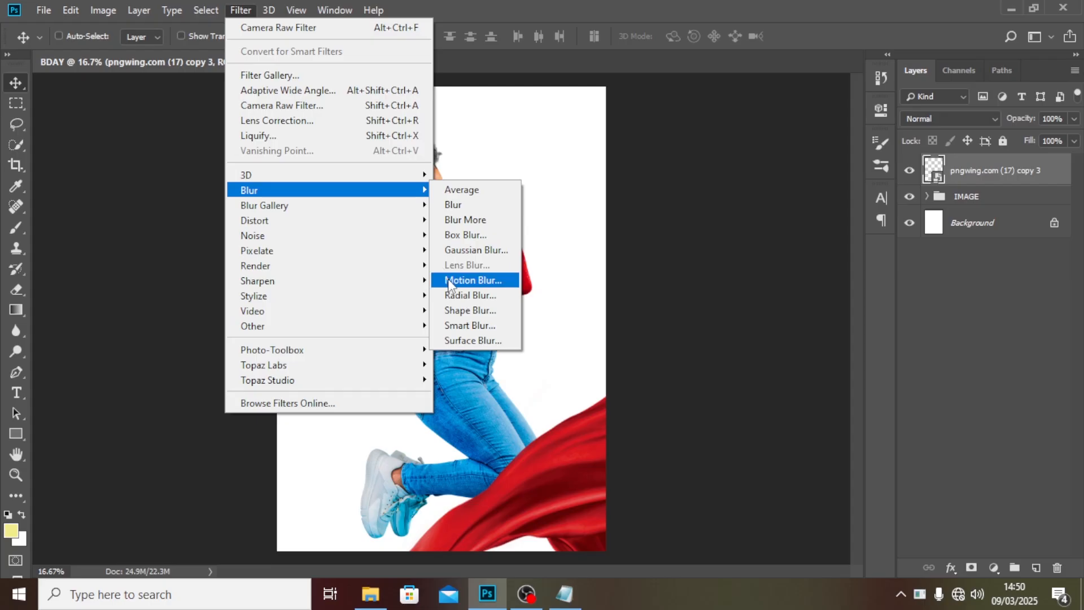
click(449, 281)
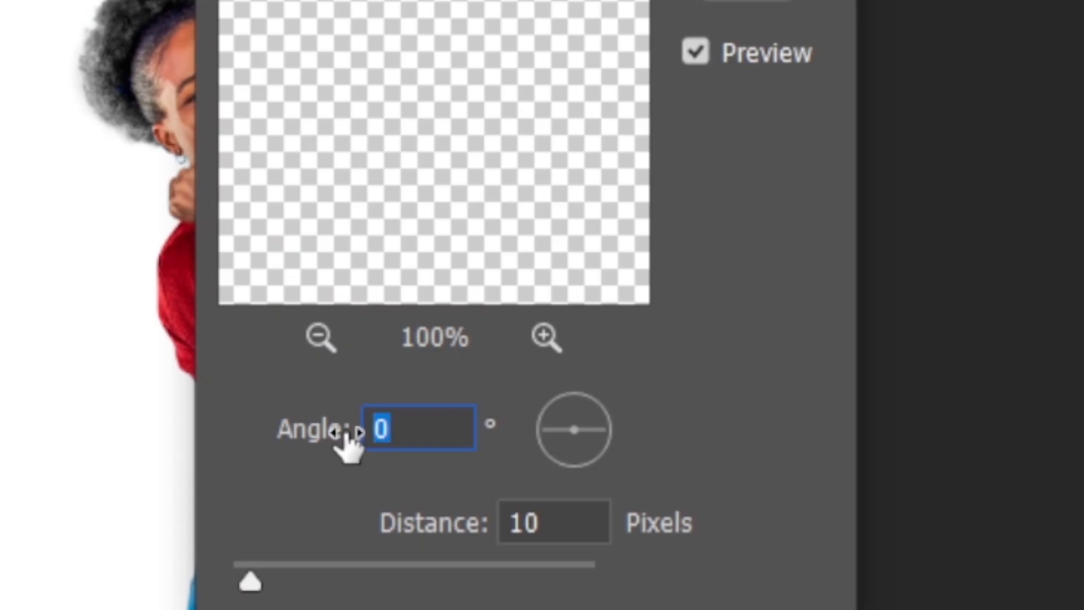
text(-)
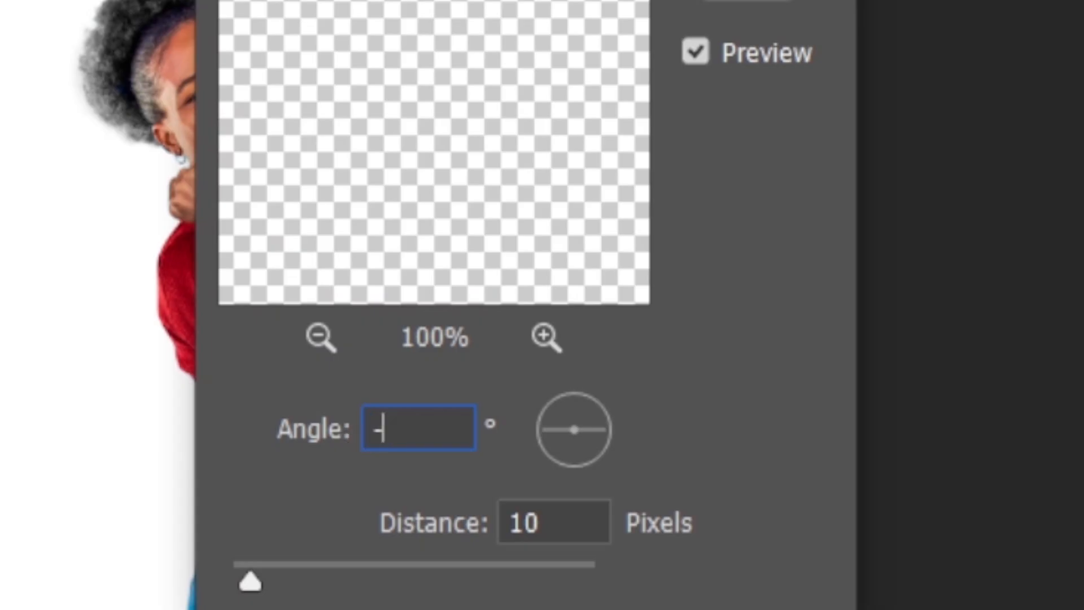
text(31)
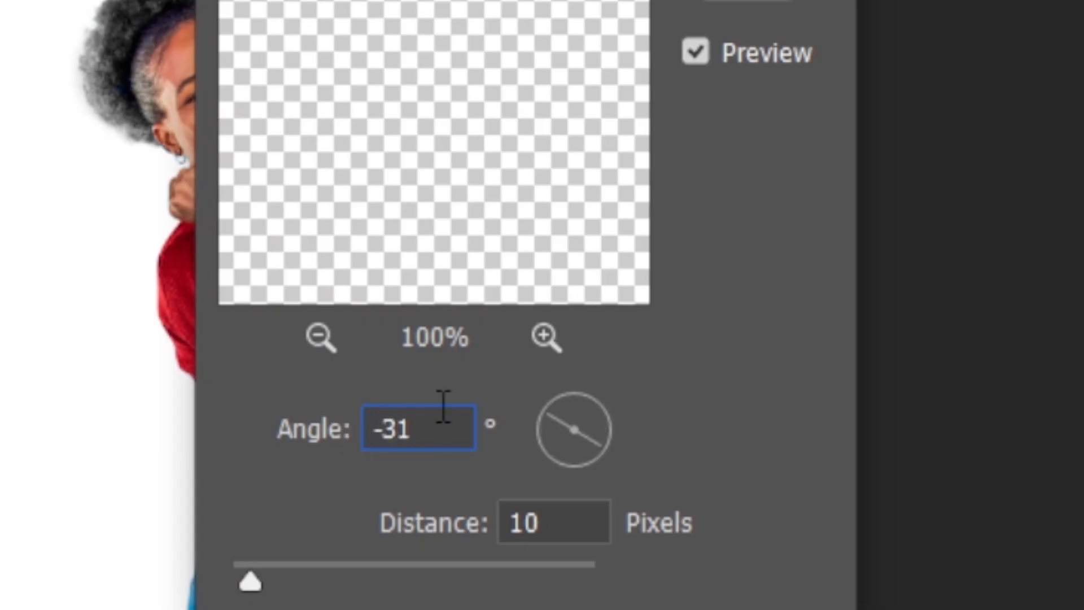
key(Tab)
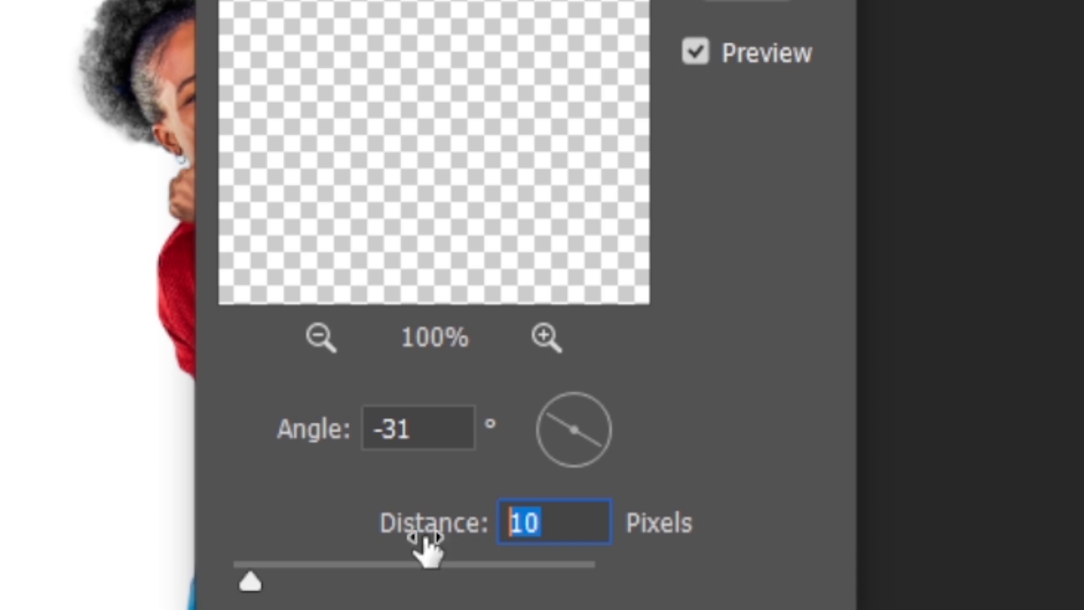
text(155)
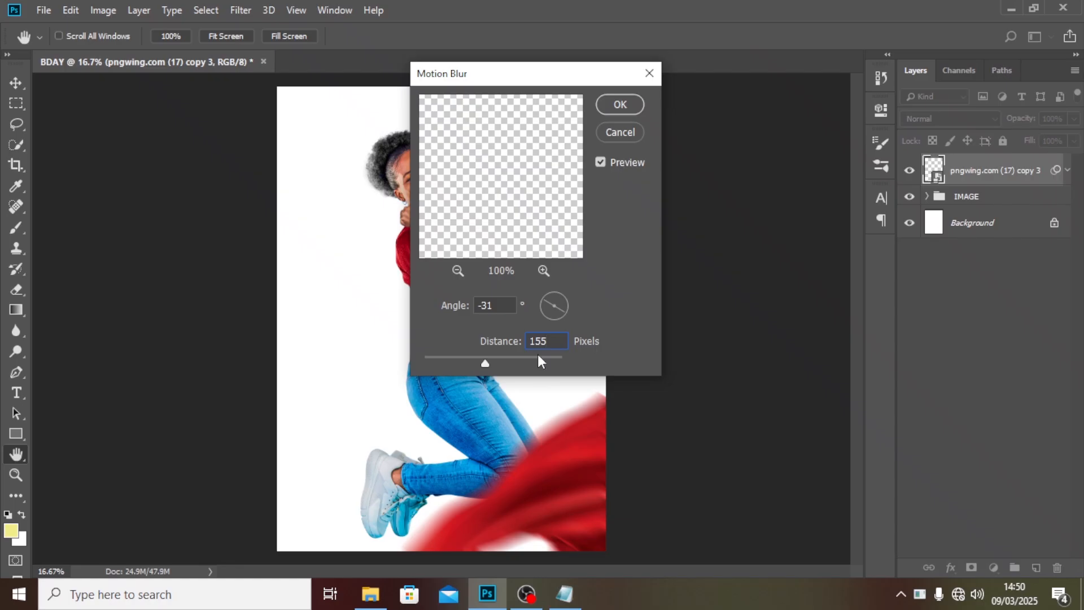
click(615, 107)
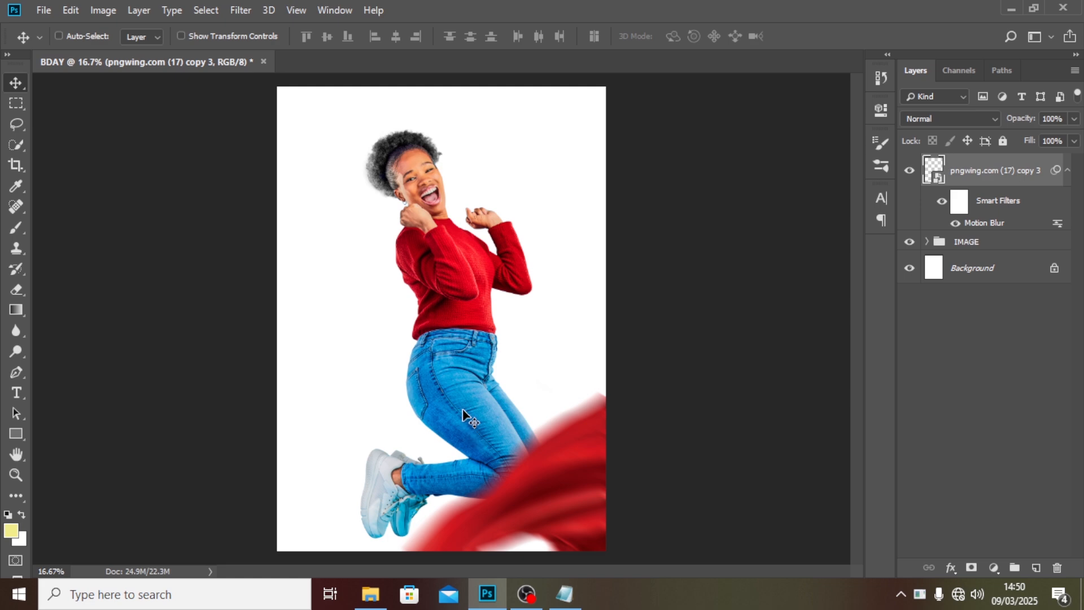
Place the confetti image, rotate it 90° clockwise and scale it to about 118% to fill the canvas.
click(371, 594)
drag(599, 125, 487, 571)
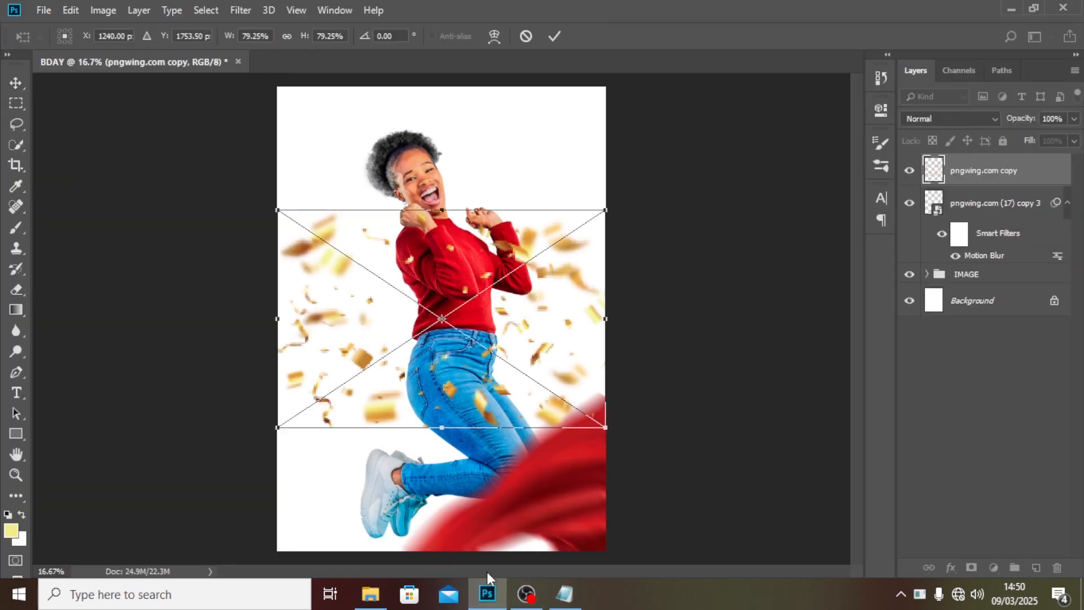
right_click(531, 344)
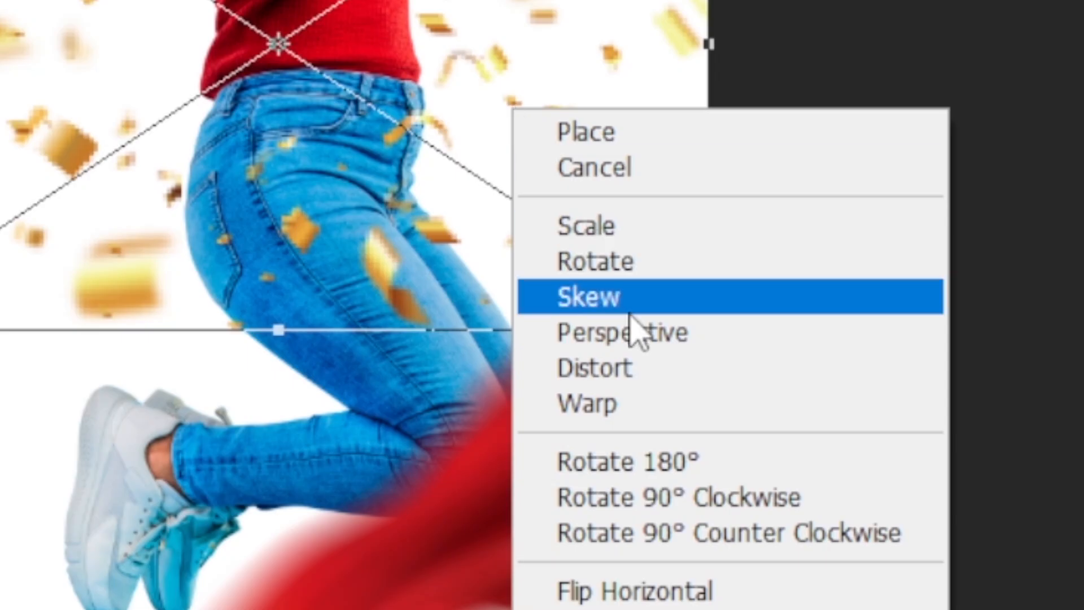
click(723, 498)
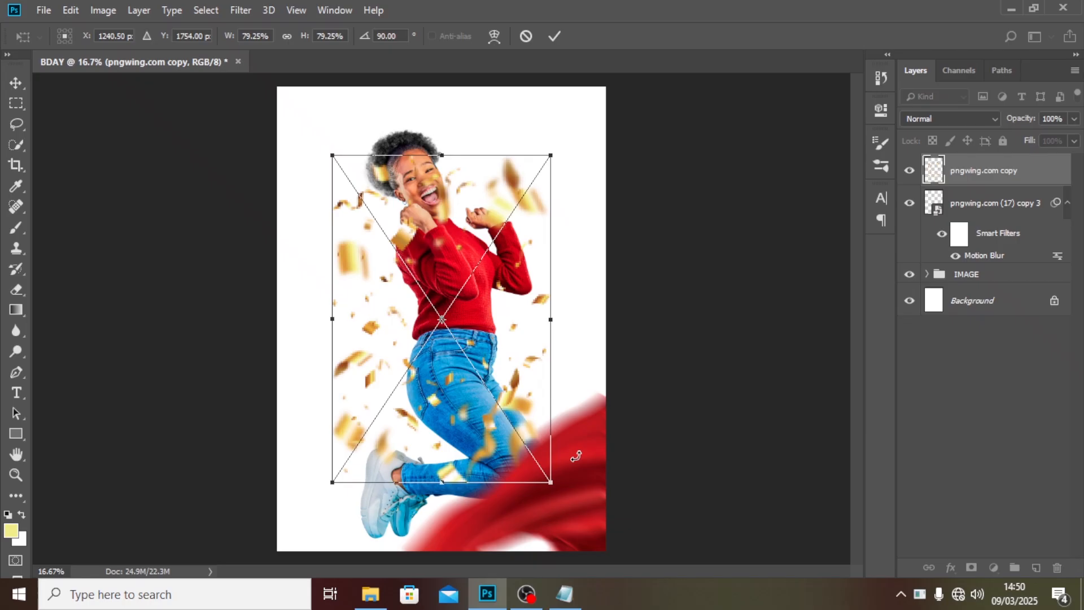
drag(551, 481, 639, 536)
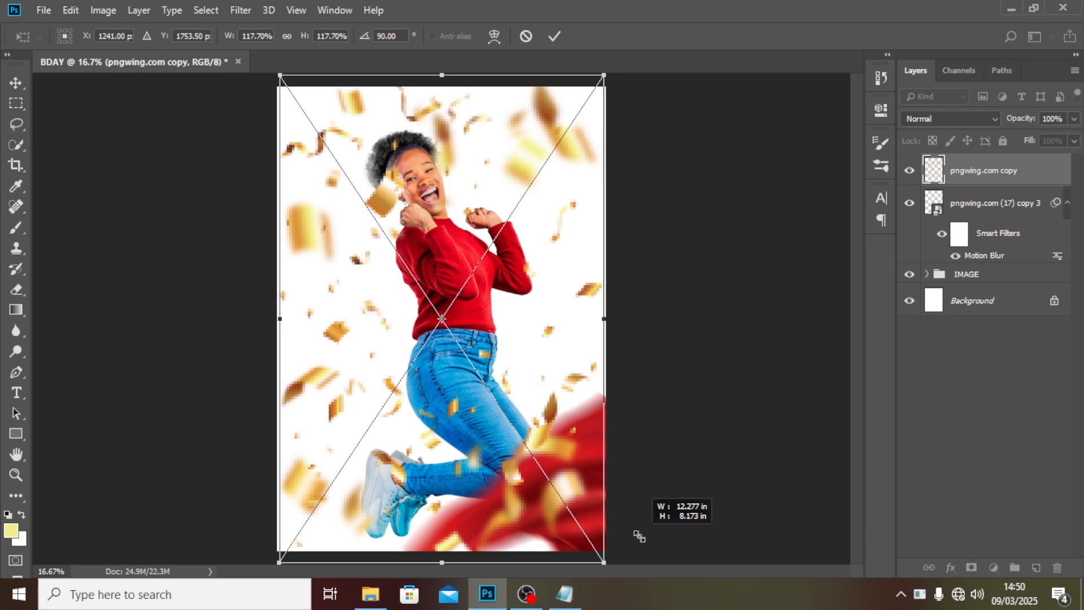
drag(639, 536, 640, 537)
Flip the confetti vertically, enlarge it to about 121% and commit the transform.
right_click(554, 405)
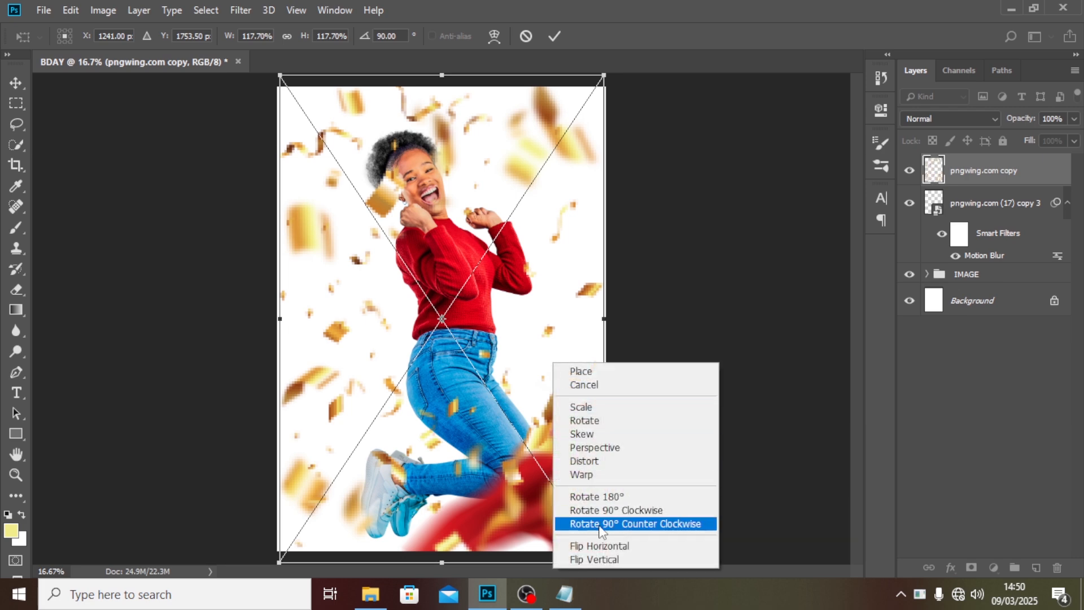
click(598, 560)
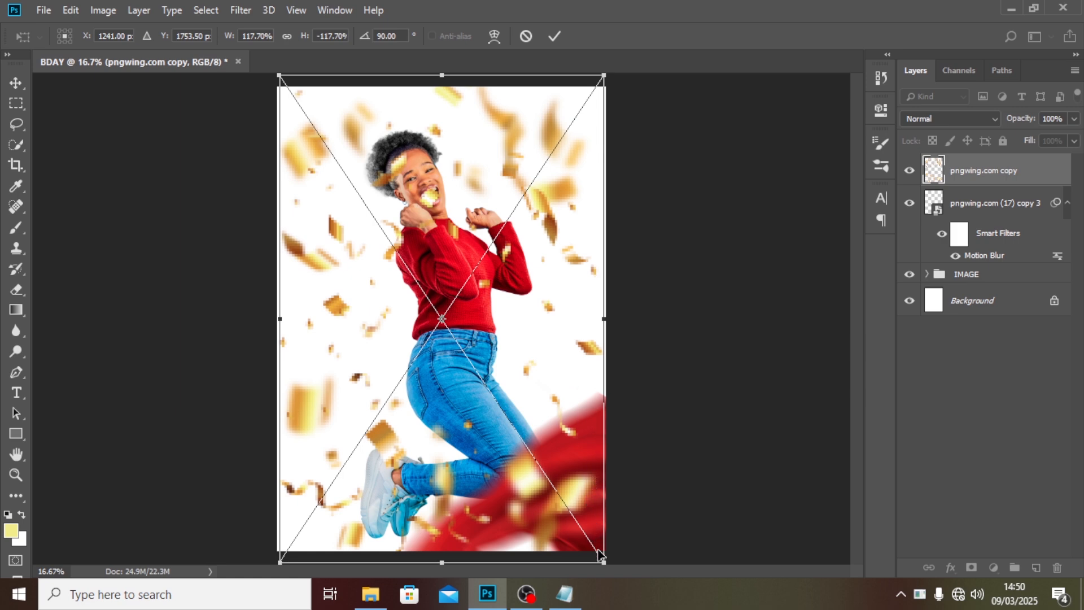
drag(603, 561, 609, 566)
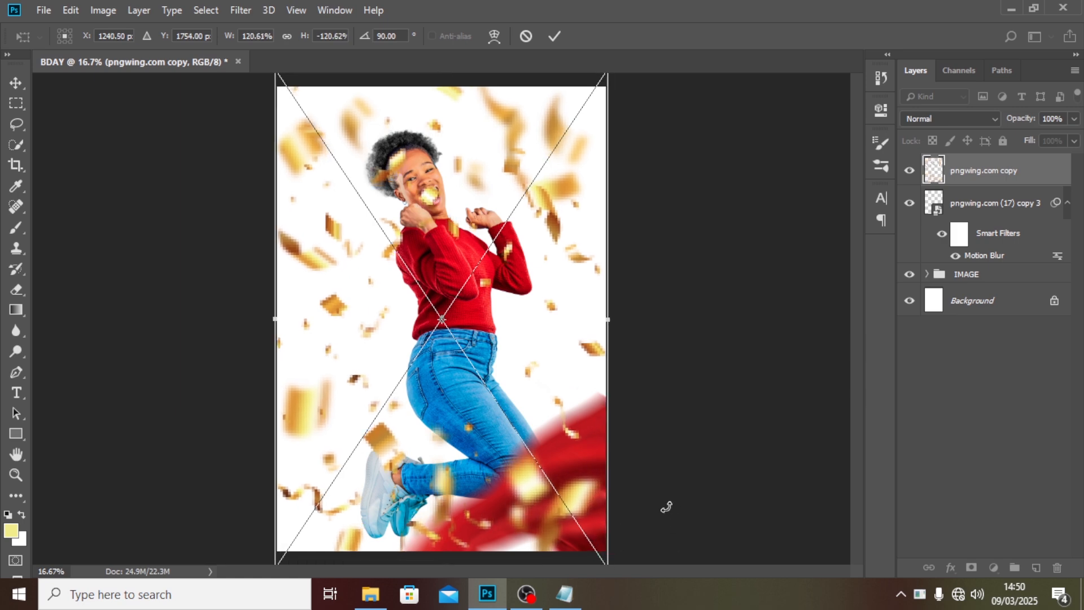
key(Return)
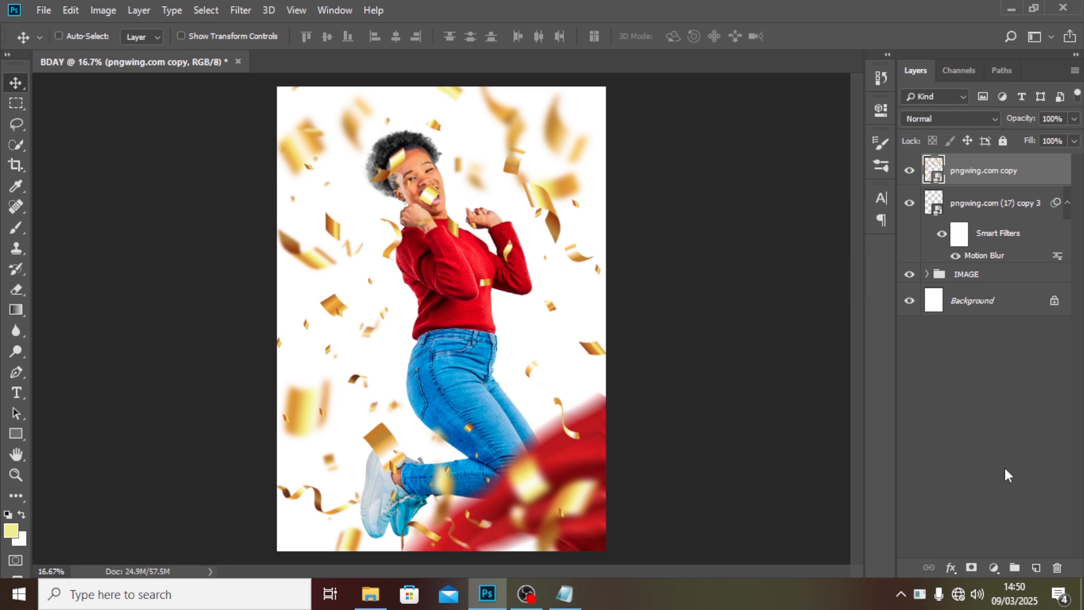
Add a layer mask to the confetti layer and collapse the fabric layer's smart filters.
click(971, 568)
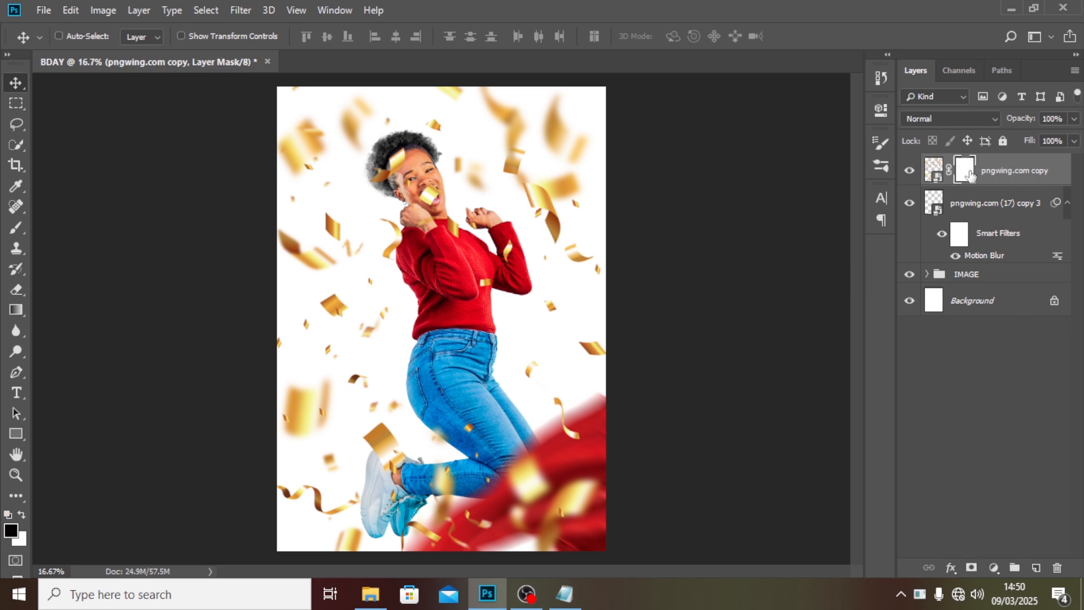
click(1066, 203)
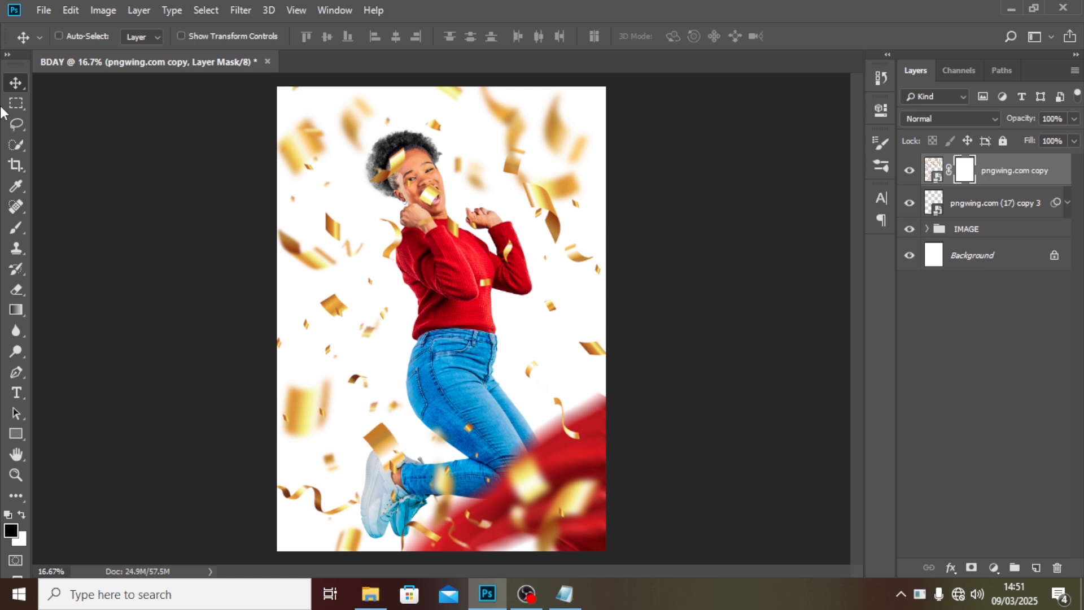
Pick the Brush tool with a Soft Round brush from General Brushes and set its size to 250 px.
click(12, 229)
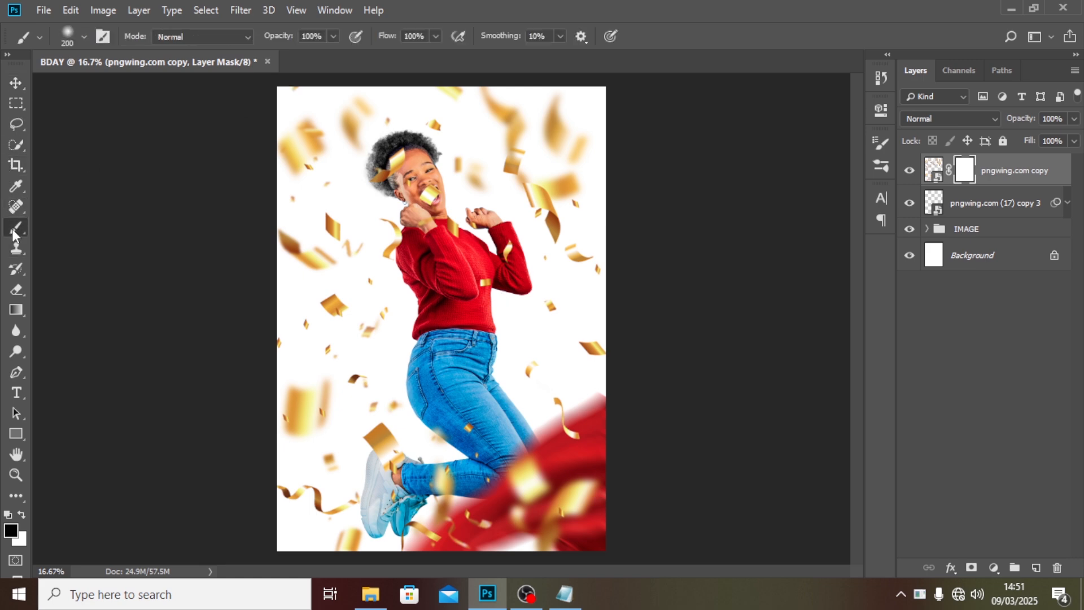
click(77, 34)
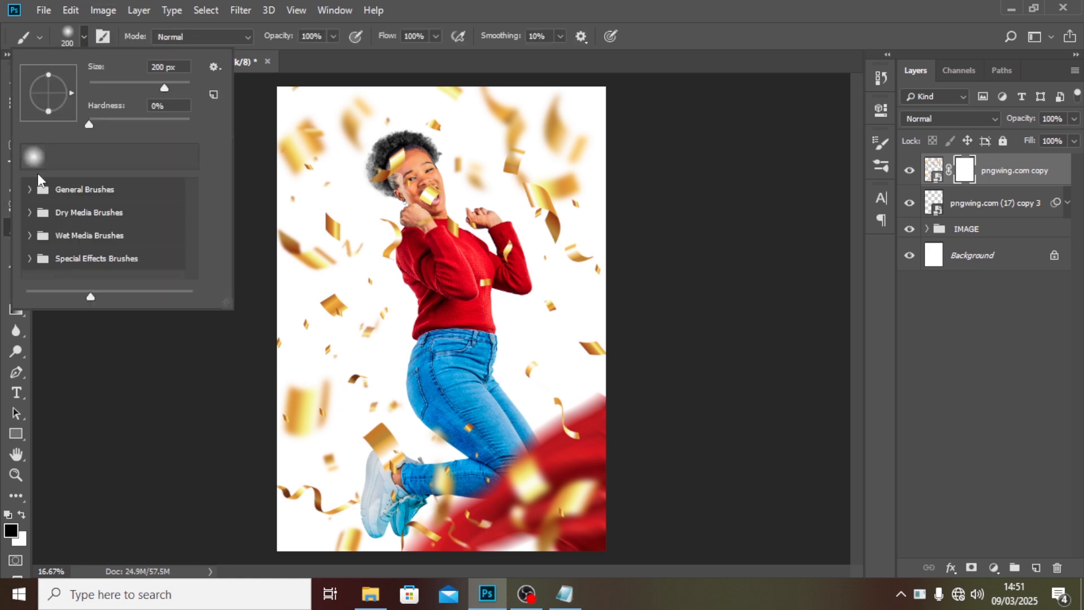
click(30, 191)
click(67, 218)
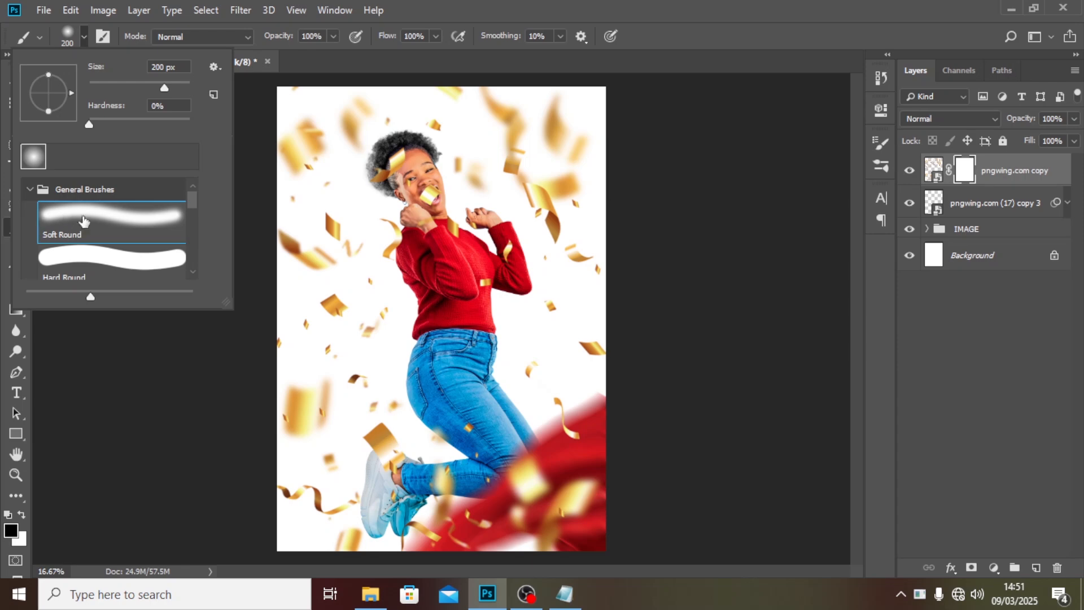
click(619, 6)
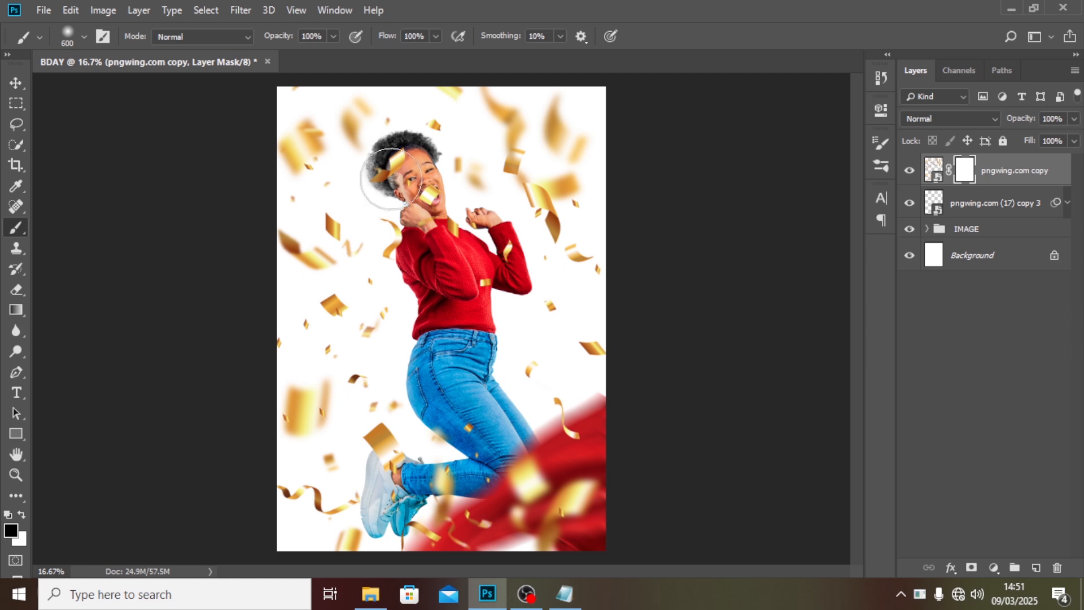
key(bracketright)
key(bracketright)
key(bracketleft)
key(bracketleft)
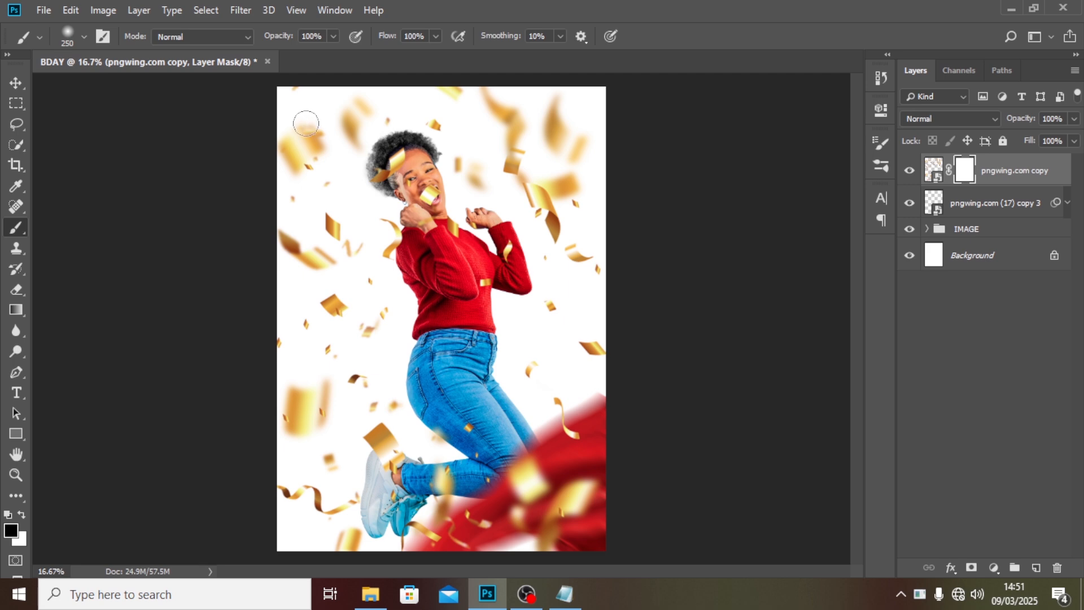
Paint over confetti pieces around the edges and near the woman on the confetti layer mask.
mouse_move(305, 123)
mouse_down()
mouse_move(329, 145)
mouse_move(290, 147)
mouse_move(306, 156)
mouse_move(293, 185)
mouse_move(272, 138)
mouse_move(295, 176)
mouse_up()
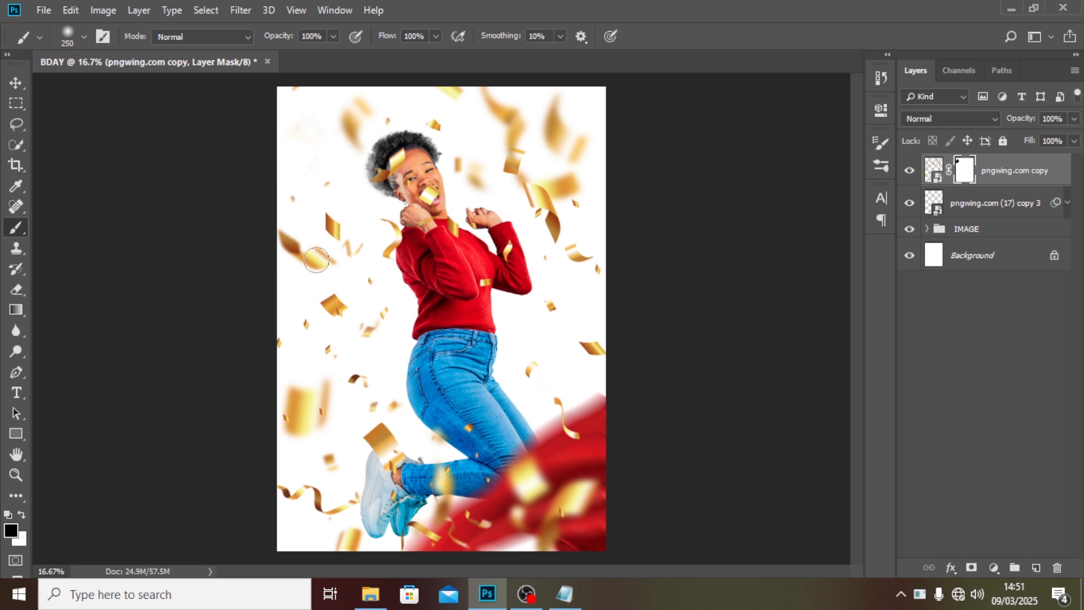
mouse_move(316, 260)
mouse_down()
mouse_move(275, 236)
mouse_move(348, 271)
mouse_move(294, 242)
mouse_move(332, 283)
mouse_move(347, 280)
mouse_move(328, 303)
mouse_move(341, 325)
mouse_move(338, 299)
mouse_move(370, 346)
mouse_move(387, 313)
mouse_up()
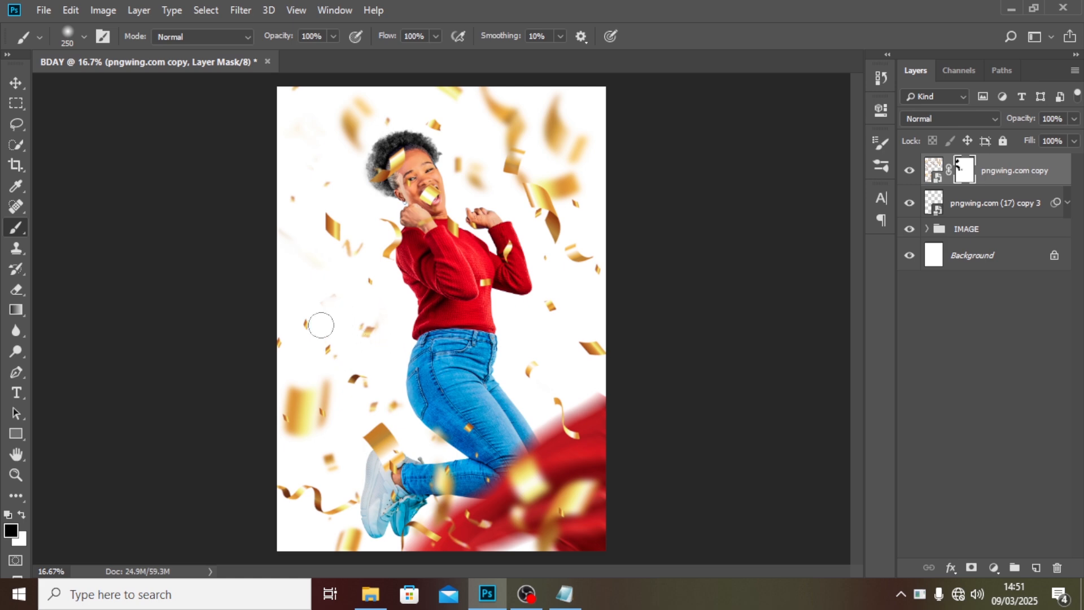
mouse_move(285, 421)
mouse_down()
mouse_move(293, 384)
mouse_move(295, 440)
mouse_move(296, 388)
mouse_move(301, 420)
mouse_move(318, 384)
mouse_move(285, 436)
mouse_up()
mouse_move(354, 528)
mouse_down()
mouse_move(318, 560)
mouse_move(348, 535)
mouse_move(351, 574)
mouse_up()
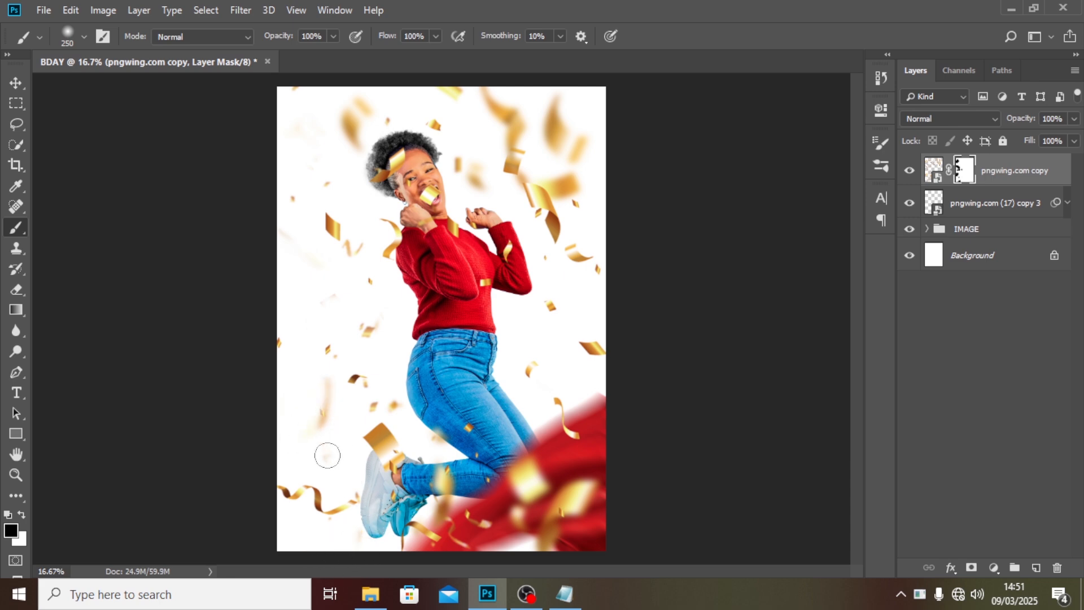
mouse_move(595, 487)
mouse_down()
mouse_move(522, 556)
mouse_move(555, 515)
mouse_move(552, 539)
mouse_move(571, 485)
mouse_move(594, 507)
mouse_up()
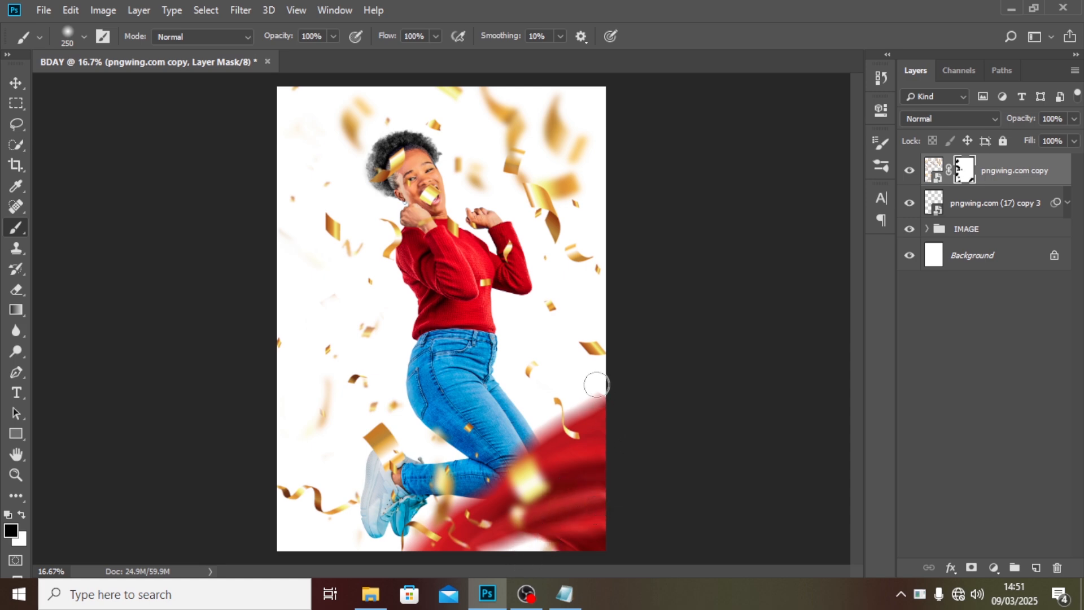
mouse_move(593, 388)
mouse_down()
mouse_move(578, 352)
mouse_move(608, 352)
mouse_move(550, 305)
mouse_up()
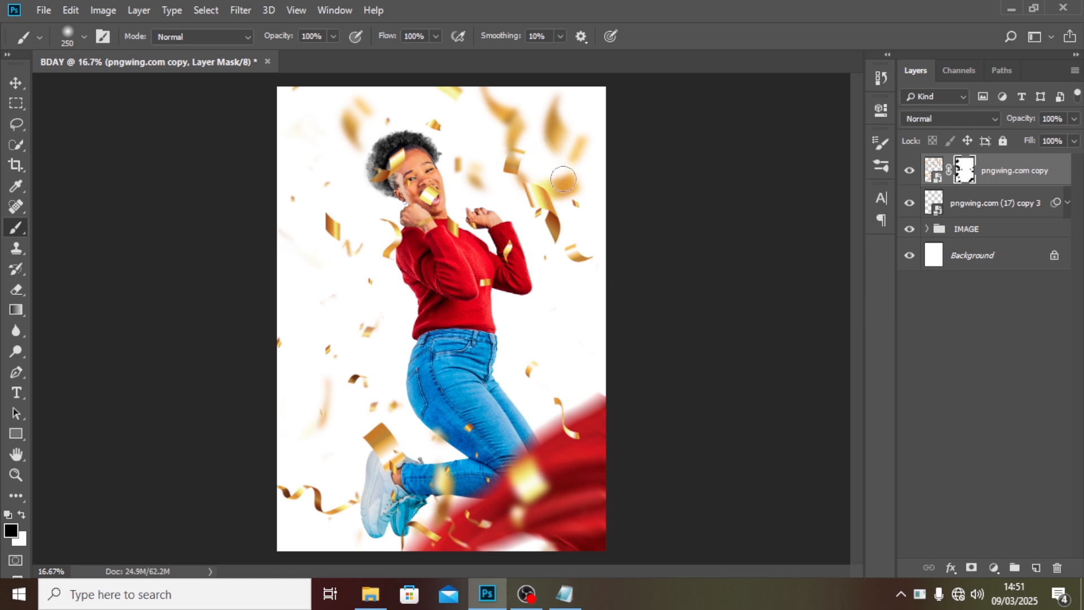
drag(557, 165, 566, 180)
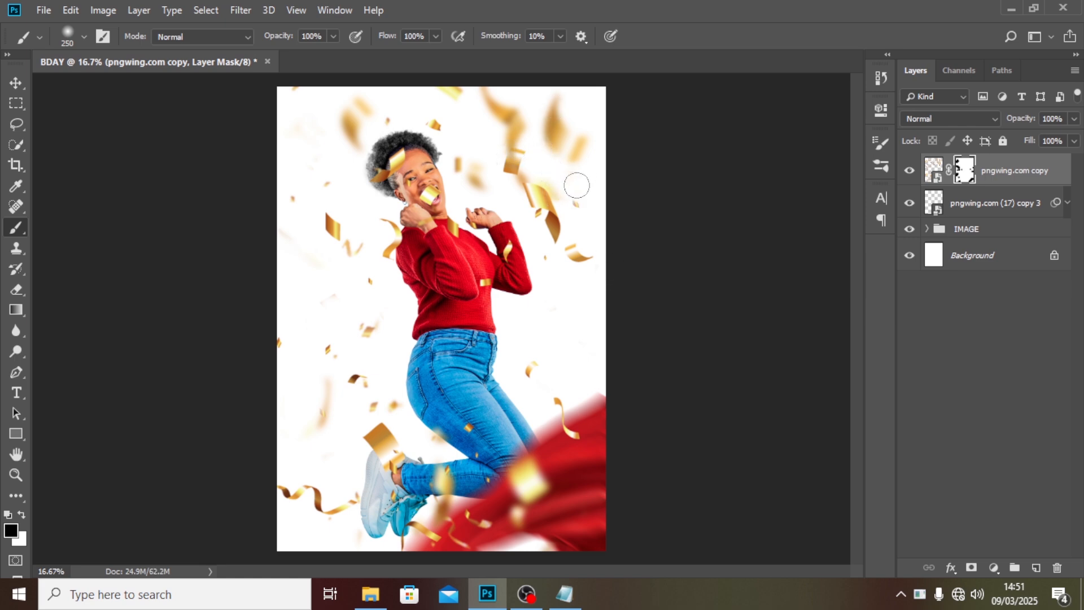
mouse_move(544, 80)
mouse_down()
mouse_move(568, 149)
mouse_move(543, 94)
mouse_move(555, 156)
mouse_move(566, 109)
mouse_move(515, 125)
mouse_move(479, 90)
mouse_move(510, 130)
mouse_move(535, 125)
mouse_move(507, 127)
mouse_move(521, 114)
mouse_move(503, 141)
mouse_up()
drag(577, 150, 574, 153)
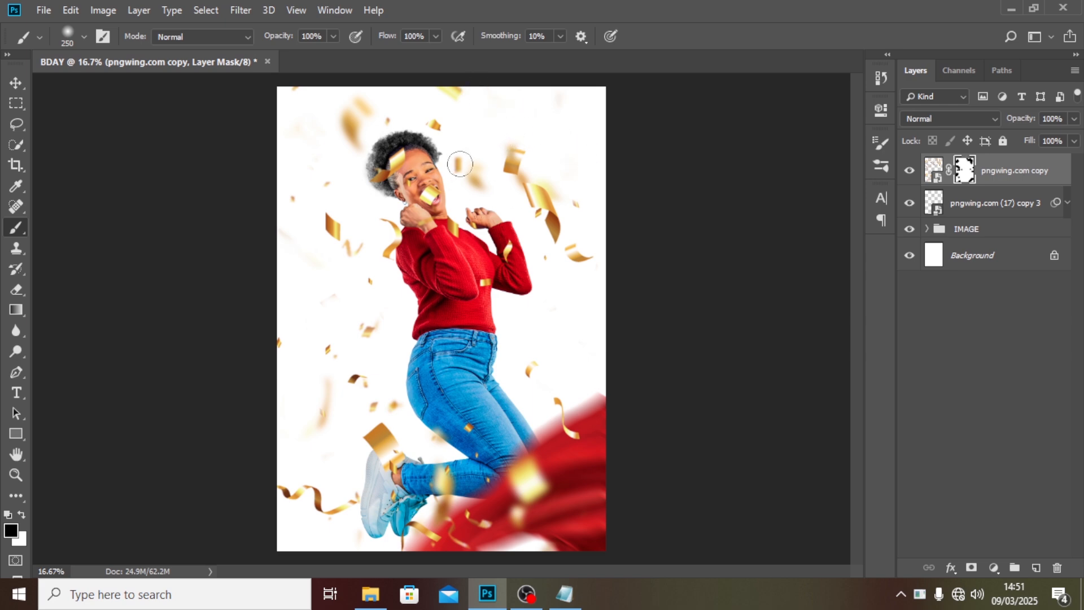
drag(468, 156, 462, 176)
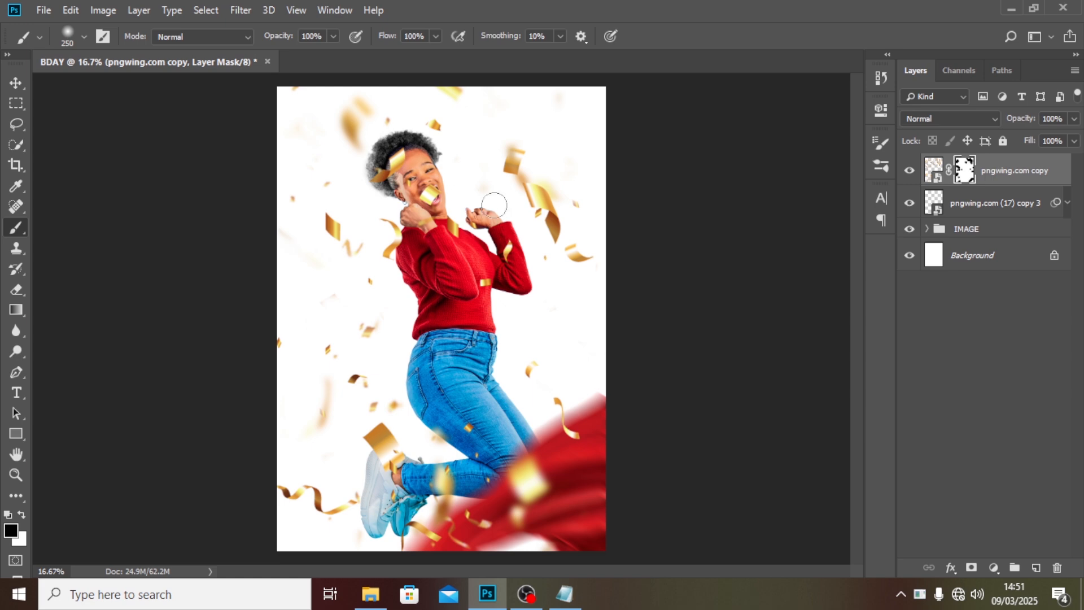
click(494, 205)
mouse_move(357, 125)
mouse_down()
mouse_move(356, 80)
mouse_move(356, 114)
mouse_up()
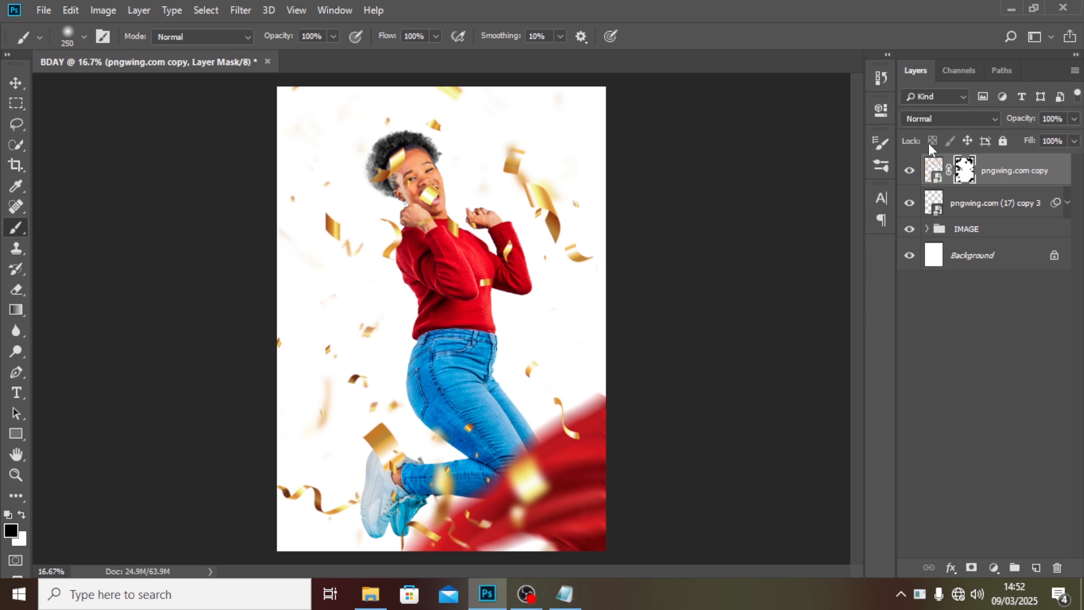
Invert the confetti layer mask from its mask properties and close the properties panel.
double_click(964, 170)
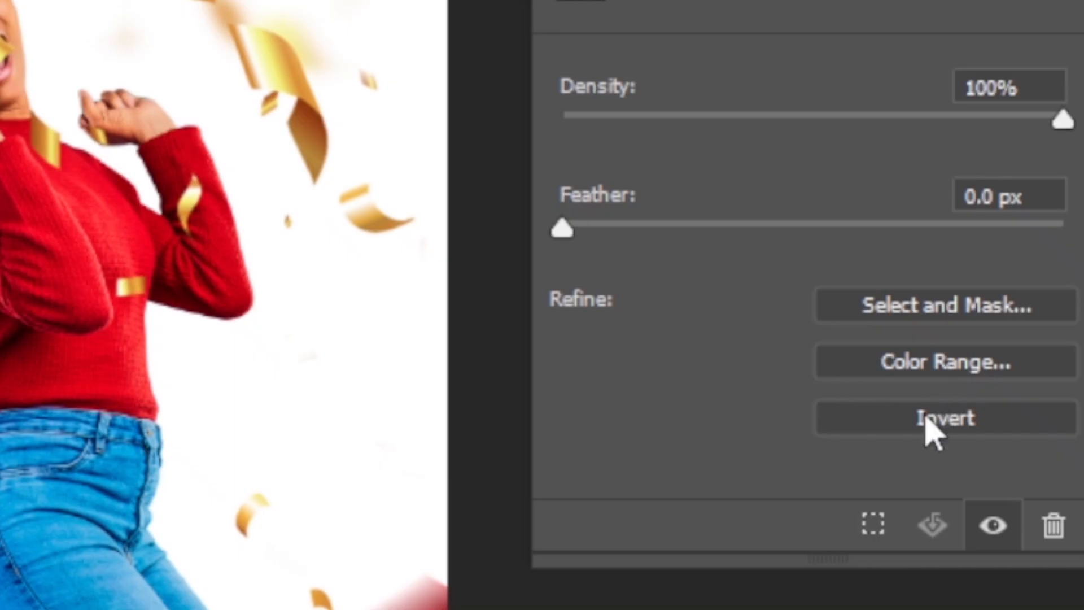
click(791, 334)
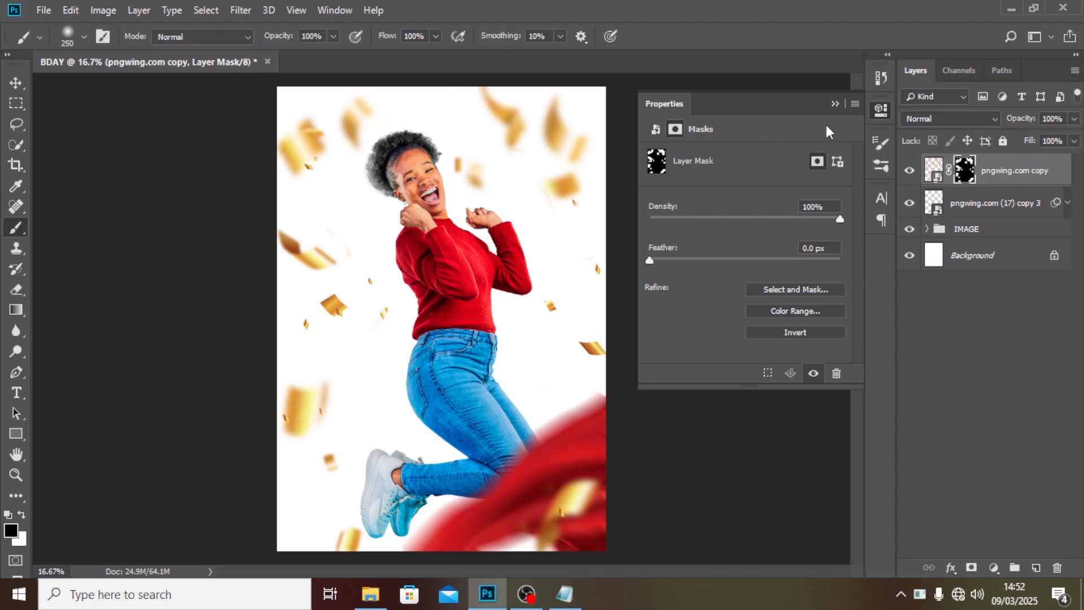
click(834, 104)
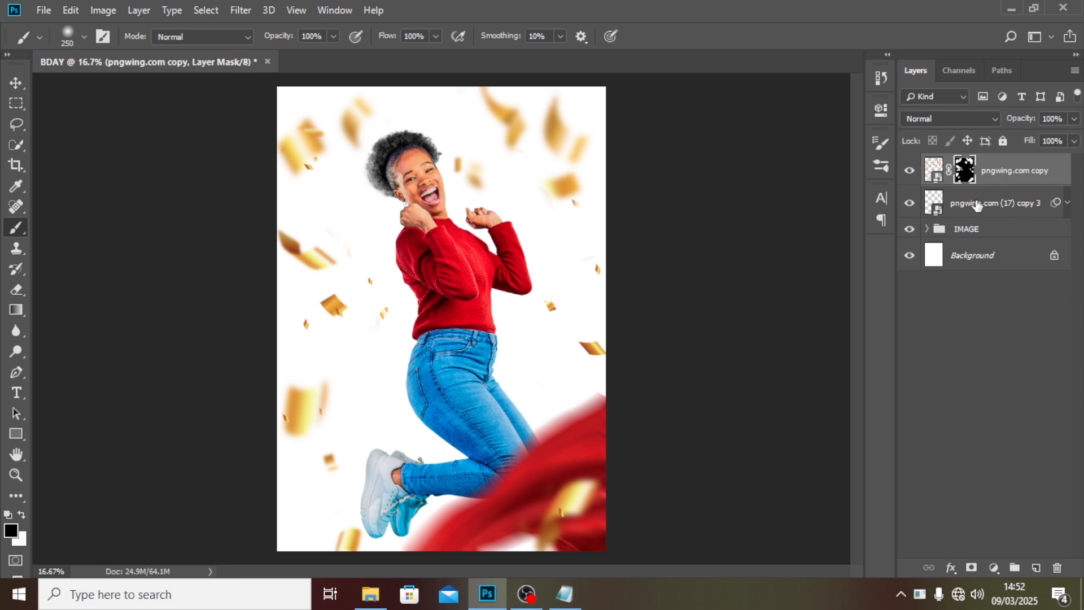
Group the confetti and red fabric layers together and name the group RIBBONS.
click(909, 203)
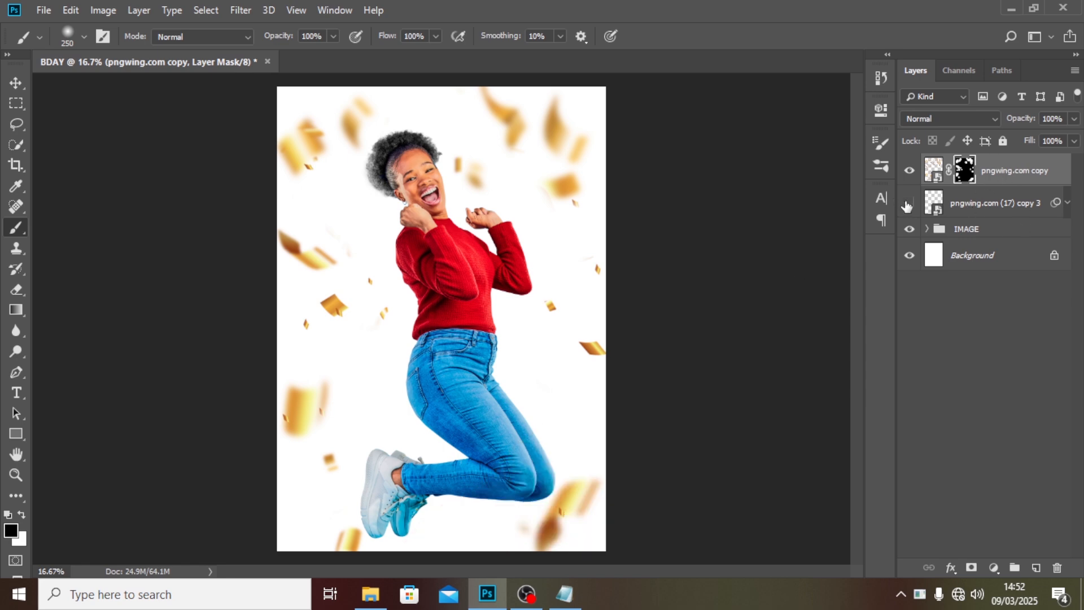
click(909, 203)
shift+click(980, 204)
key(ctrl+g)
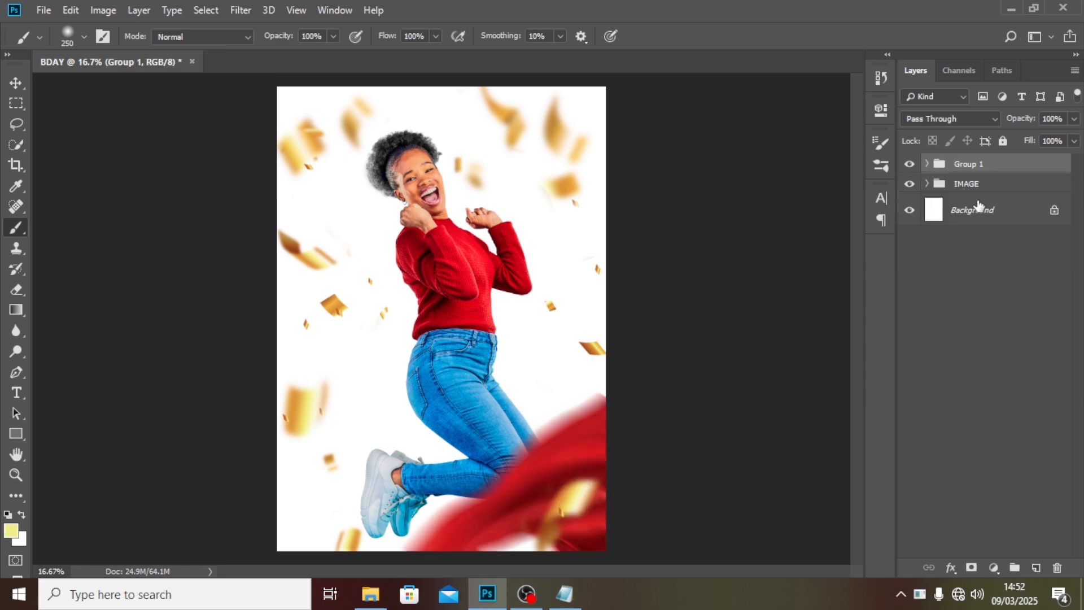
double_click(968, 164)
text(RIBBONS)
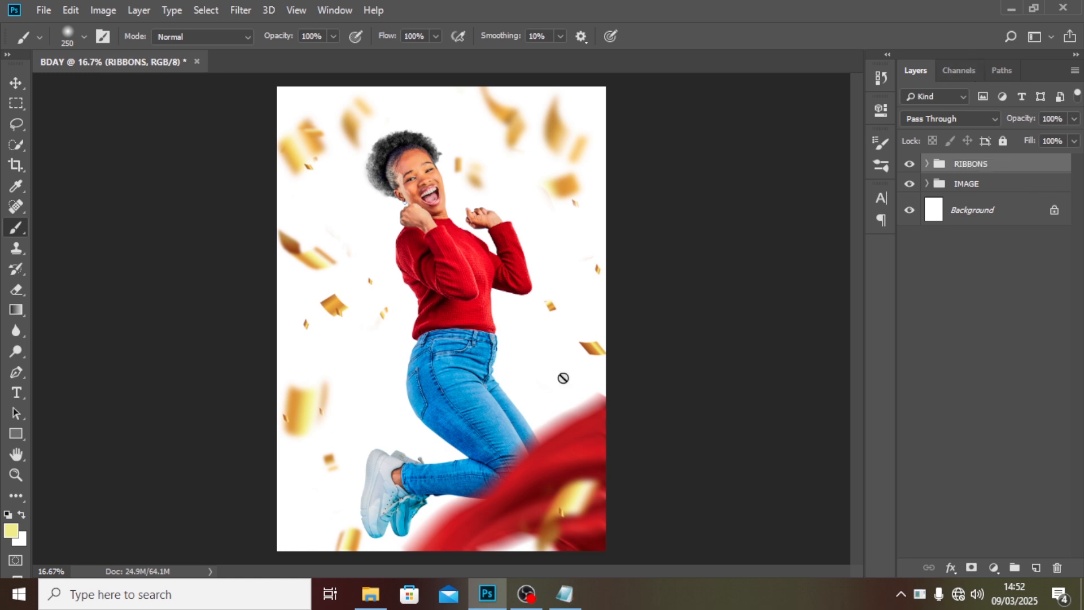
Place a golden arch-and-clouds background image just above the white Background layer.
click(963, 210)
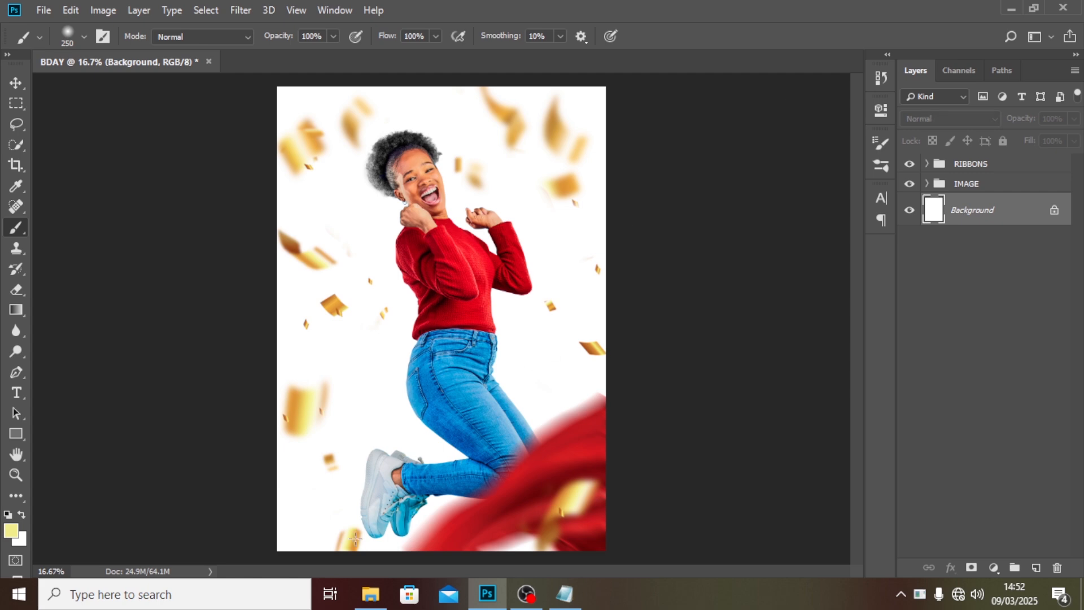
click(370, 594)
drag(257, 87, 490, 440)
key(Return)
key(b)
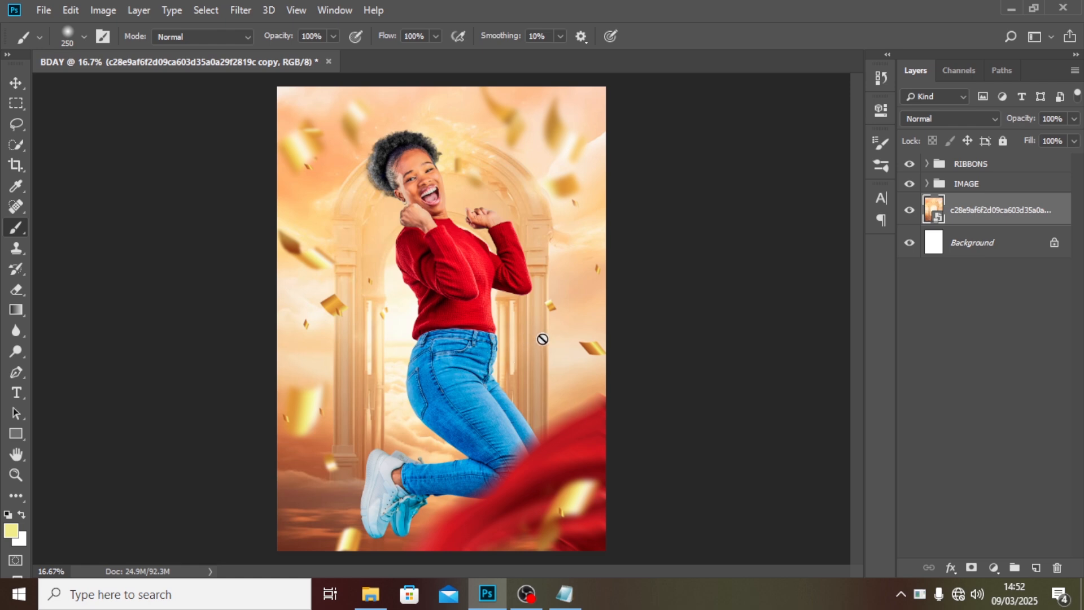
Enlarge the background image to about 85% and nudge it slightly right, then commit the transform.
key(ctrl+t)
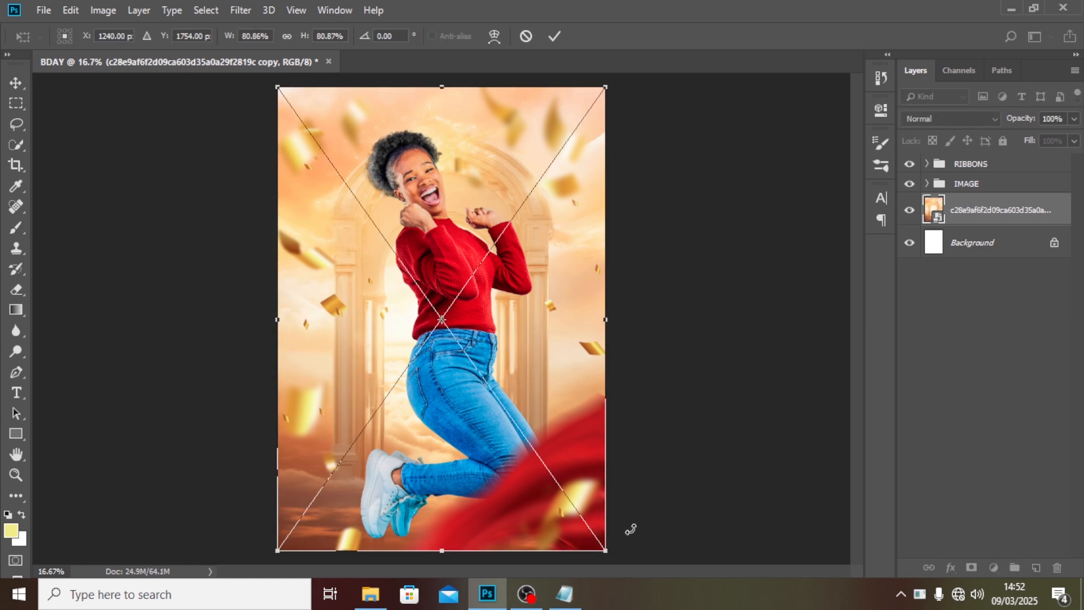
drag(607, 551, 622, 558)
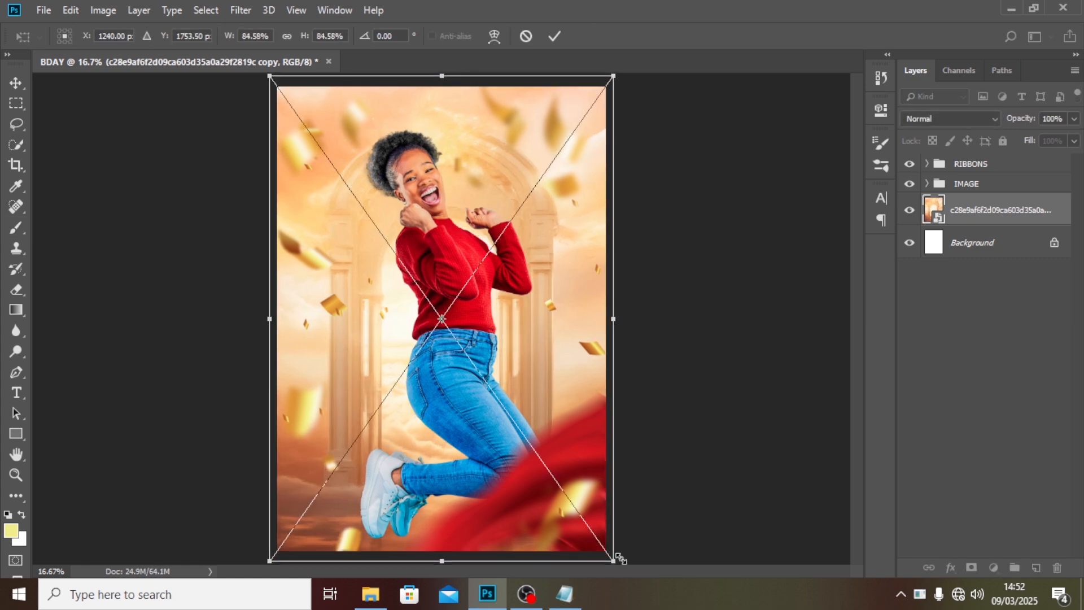
key(shift+Right)
key(shift+Right)
key(shift+Right)
key(shift+Right)
key(Return)
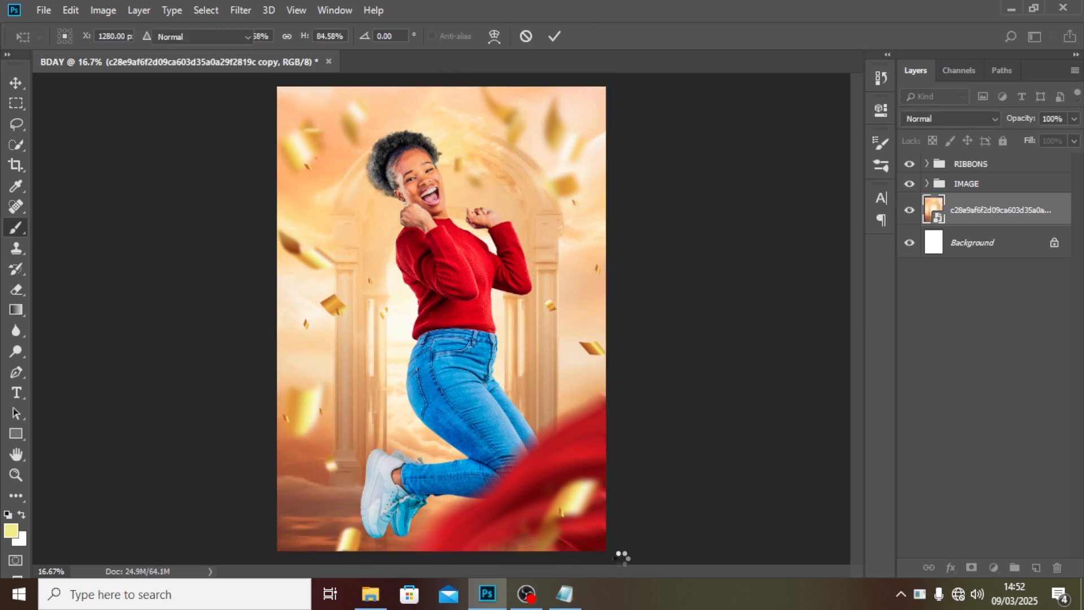
Nudge the IMAGE group a few steps to the left with the Move tool.
click(989, 182)
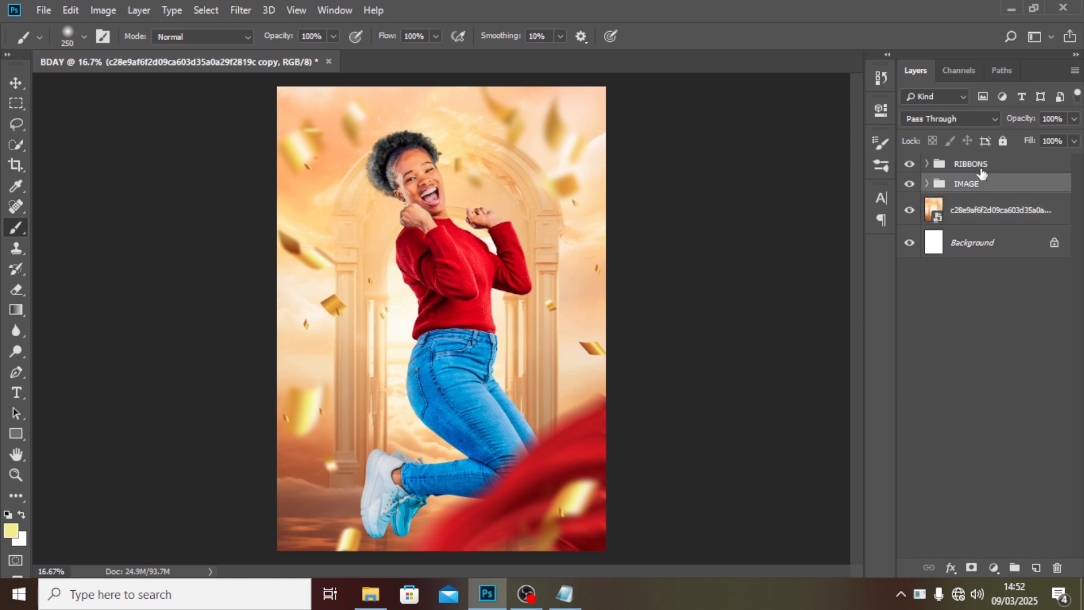
key(v)
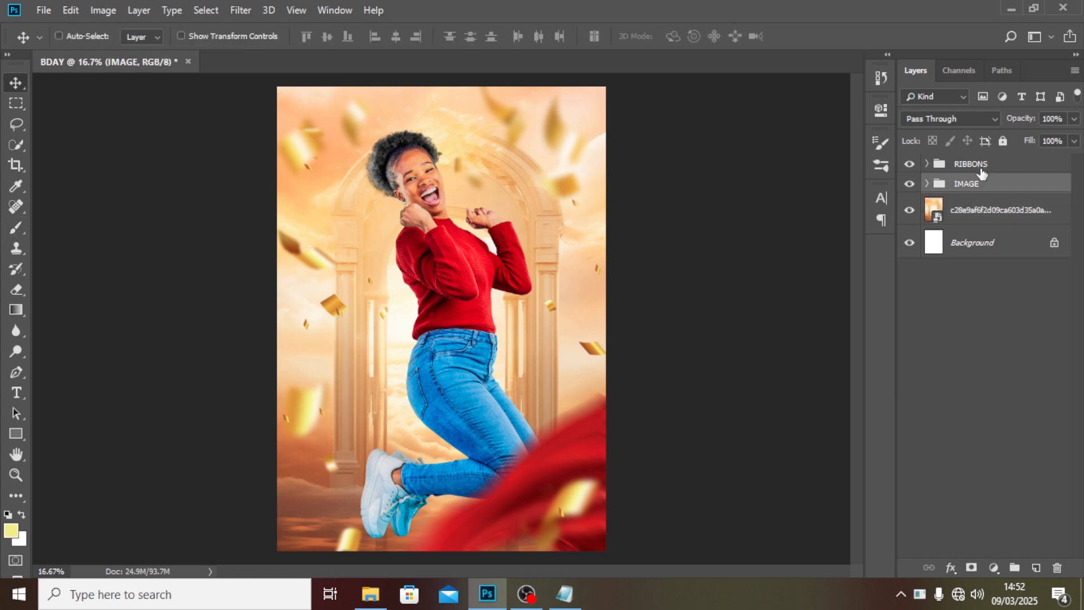
key(Left)
key(Left)
key(Left)
key(Left)
key(Left)
key(Left)
key(Left)
key(Left)
key(Left)
key(Left)
key(Left)
key(Left)
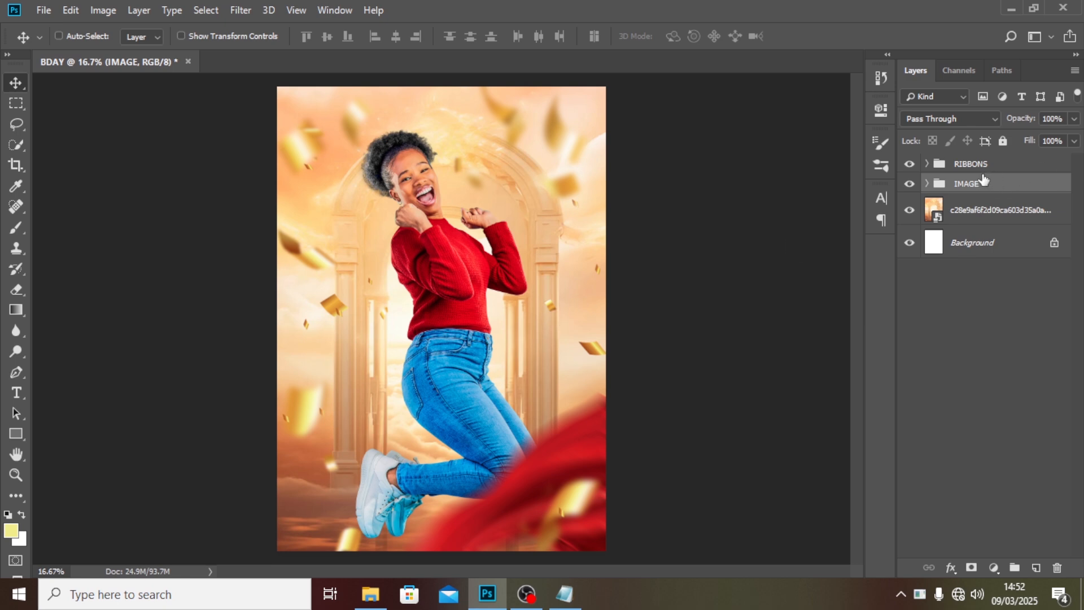
Place another red fabric image above the background photo and move it to the poster's top edge.
click(965, 164)
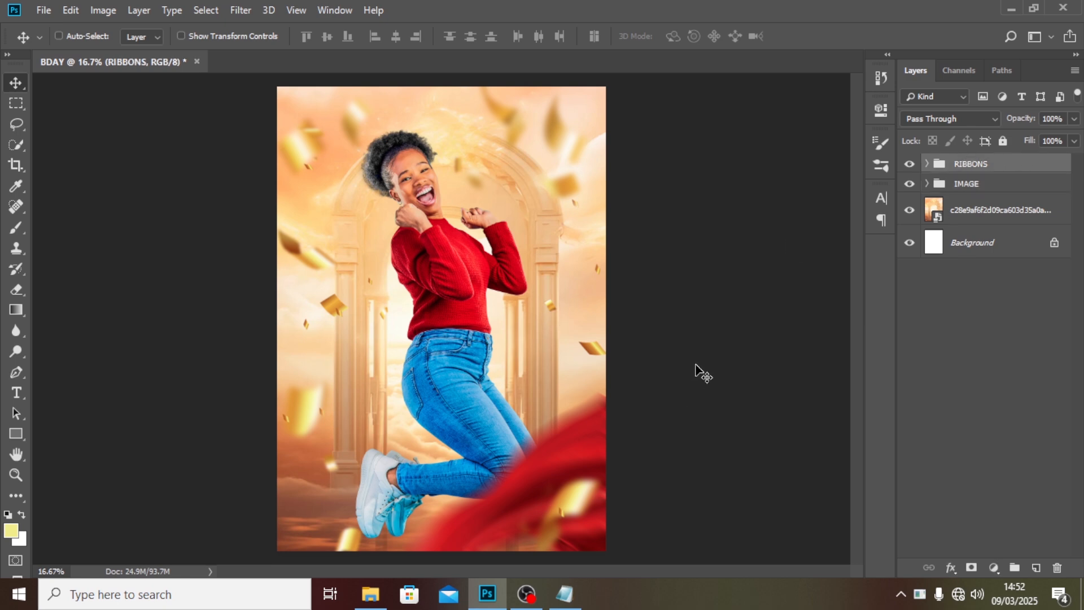
click(960, 215)
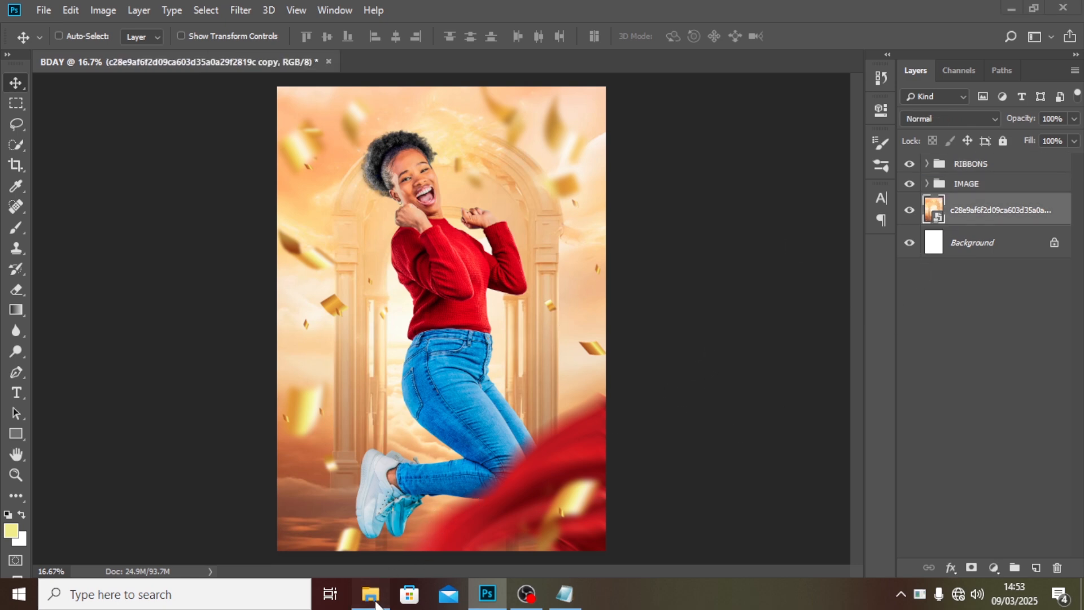
click(371, 594)
click(517, 170)
drag(508, 294, 461, 382)
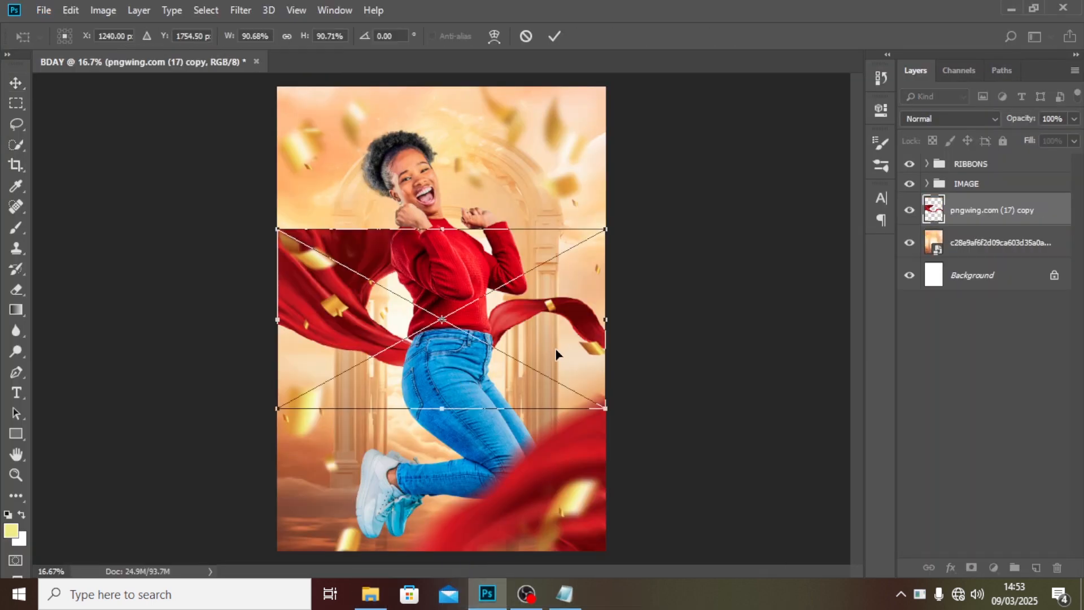
drag(556, 351, 551, 201)
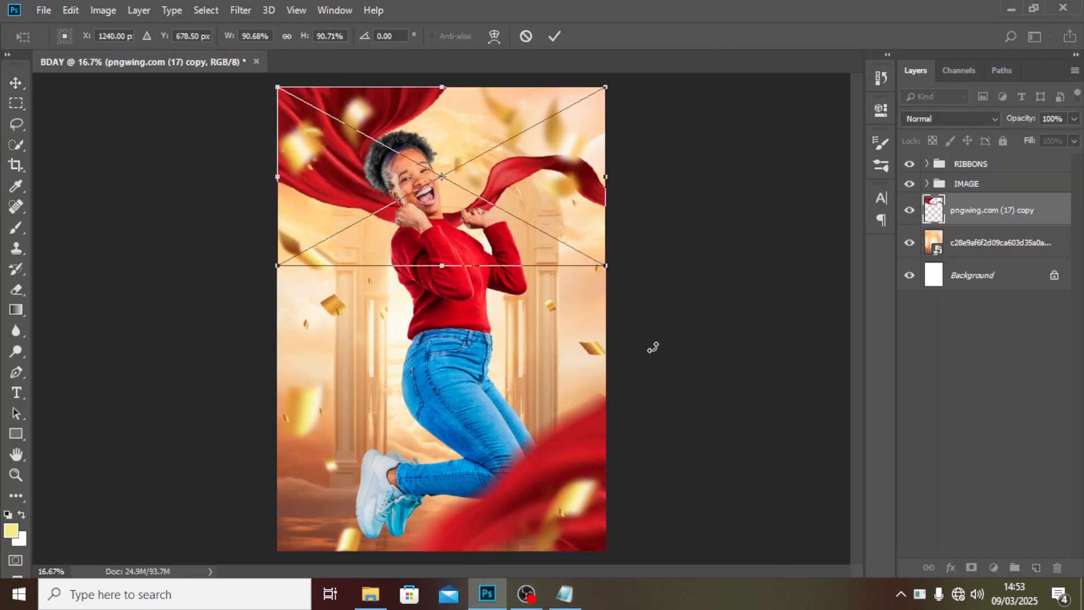
key(Return)
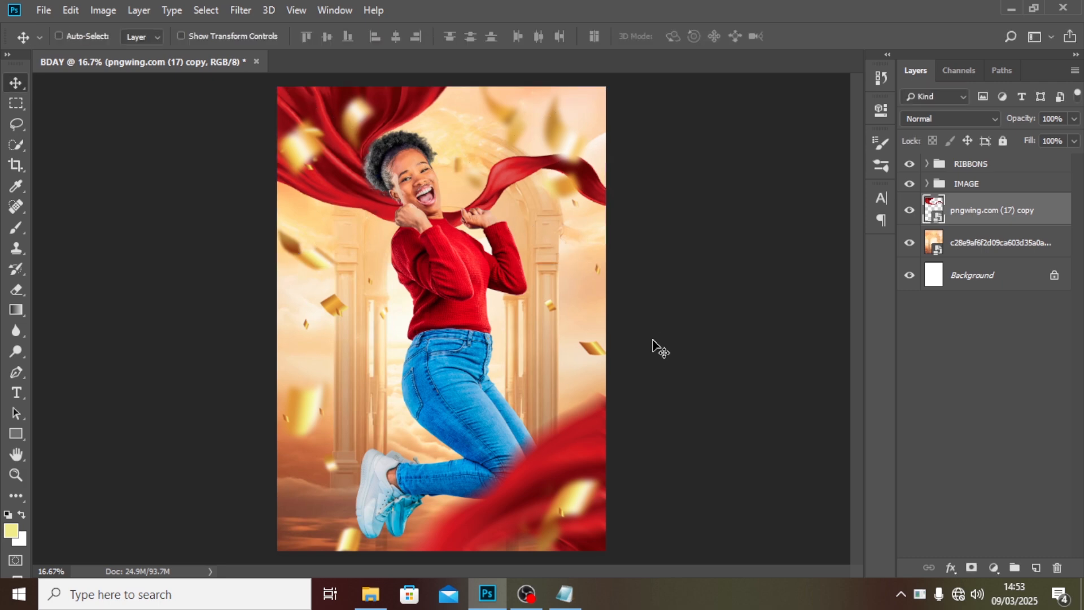
Group the new fabric and background photo layers and name the group BG.
shift+click(965, 251)
key(ctrl+g)
double_click(965, 204)
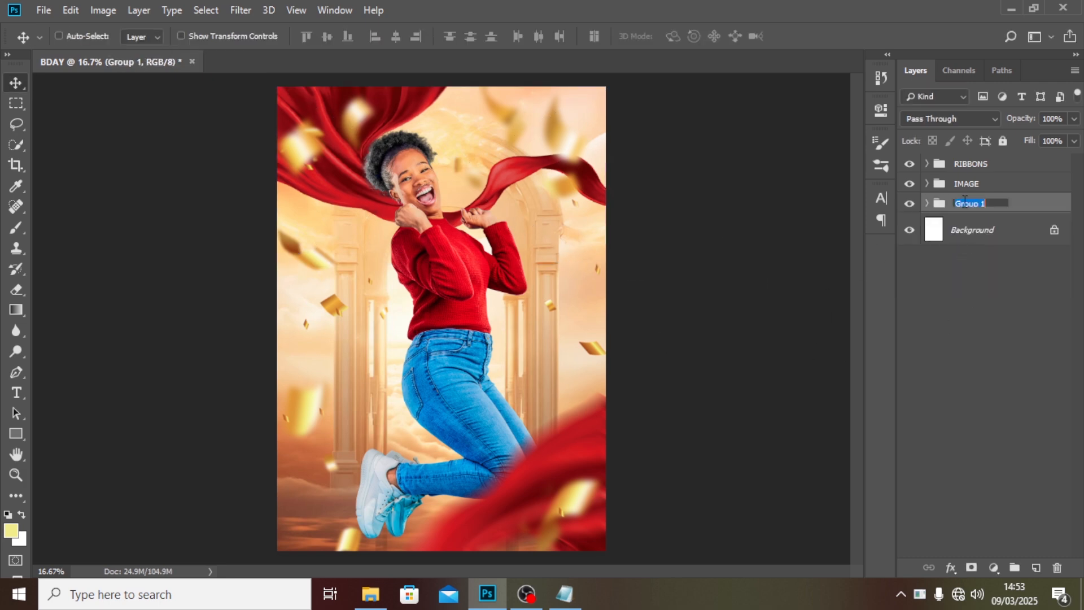
text(BG)
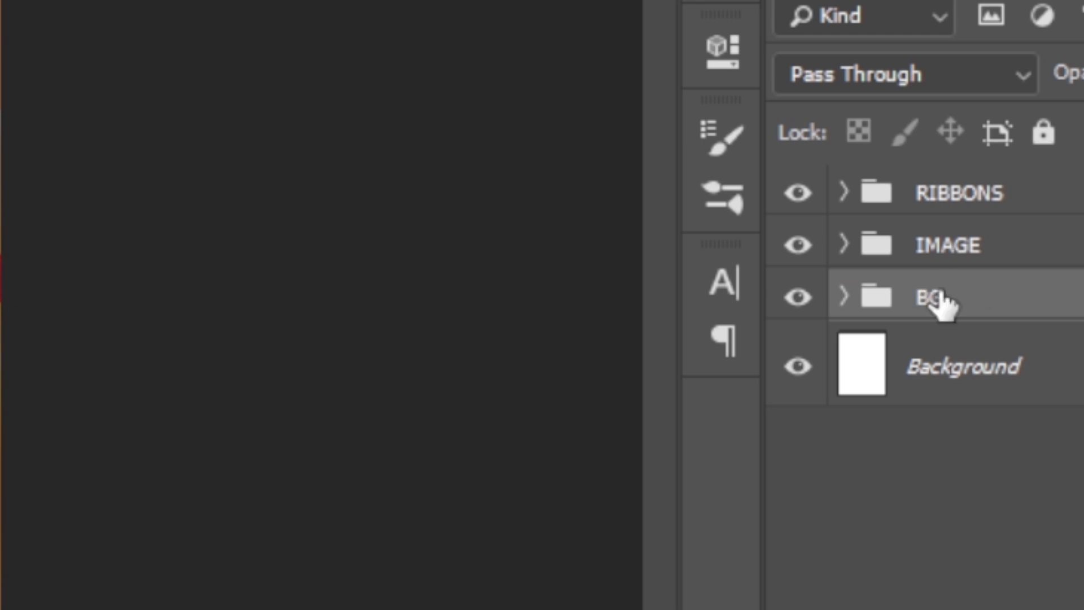
Add a text layer with the celebrant's name pasted from Notepad and move it to the top of the layer stack.
key(Return)
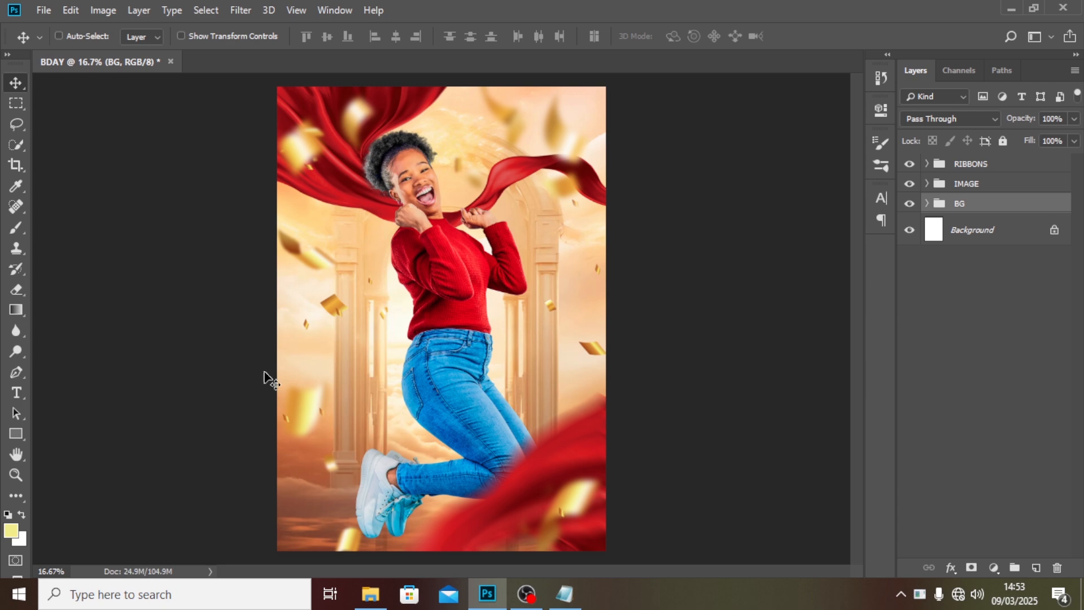
key(t)
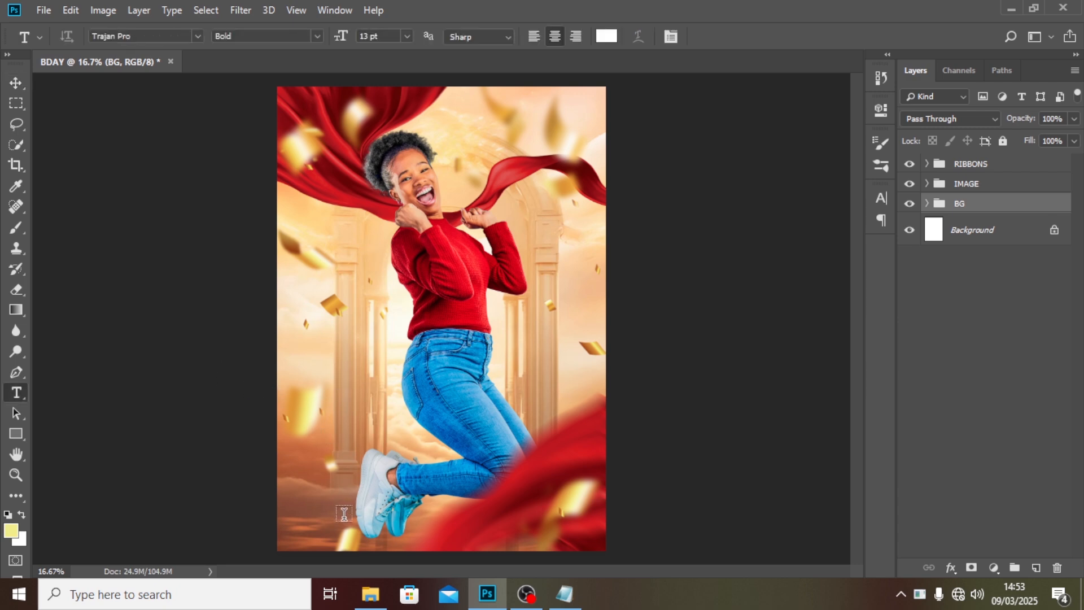
click(364, 428)
click(565, 594)
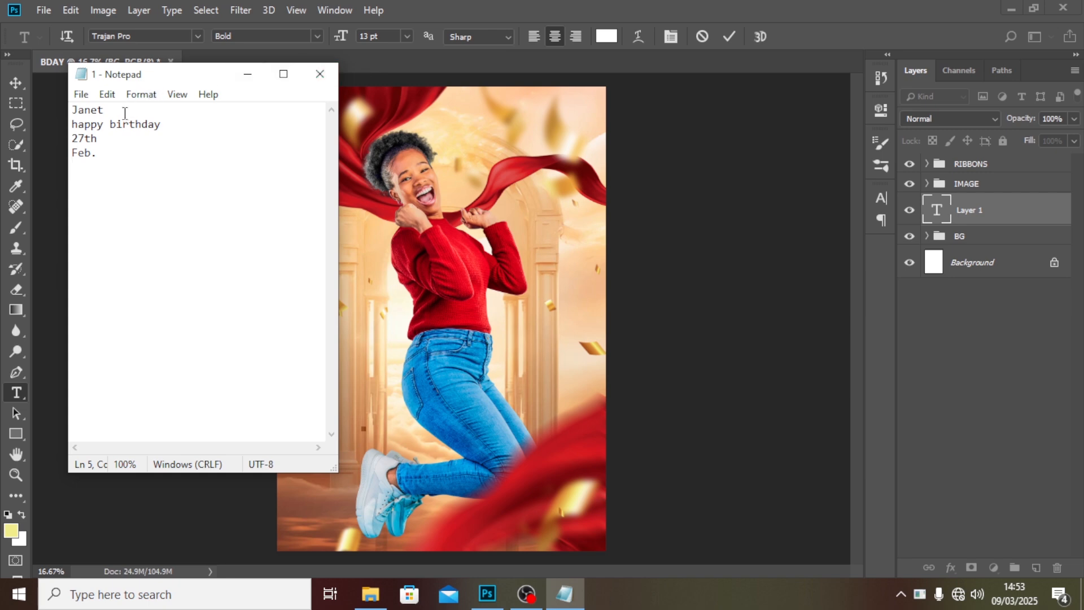
drag(125, 111, 68, 108)
key(ctrl+c)
click(461, 1)
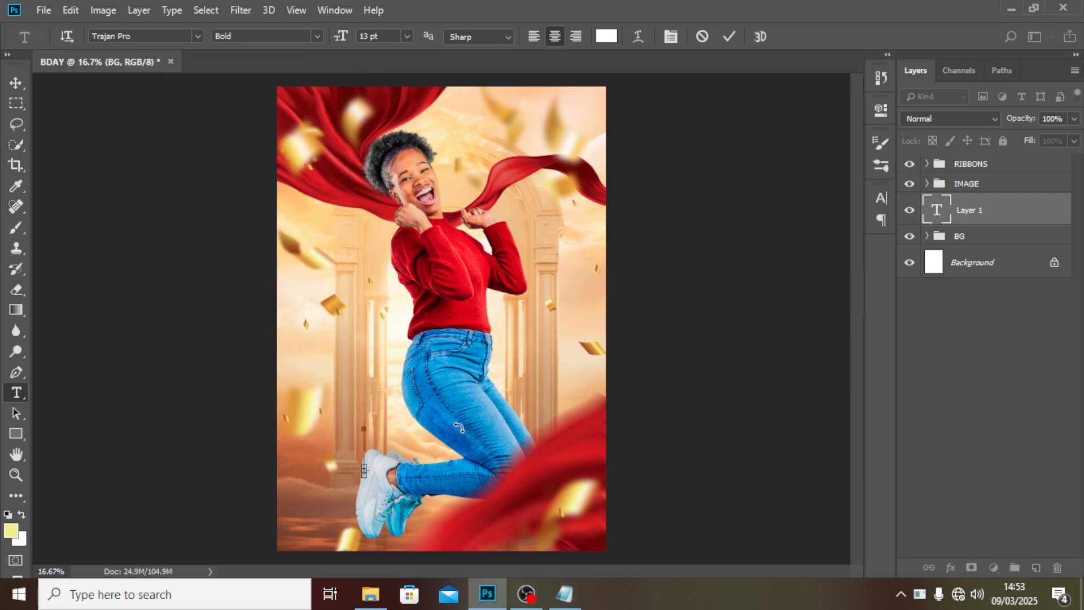
key(ctrl+v)
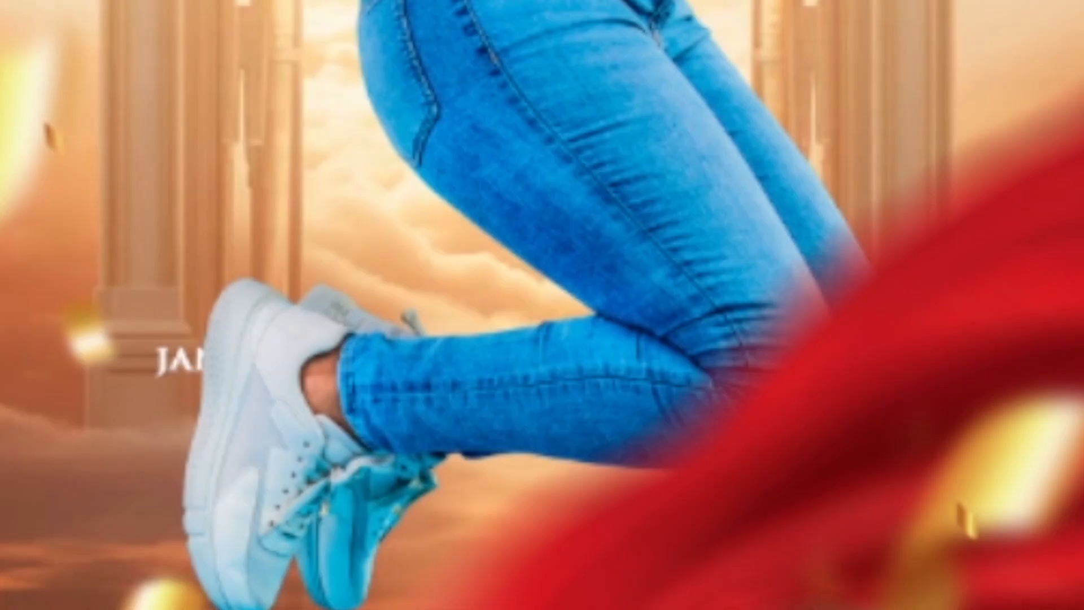
drag(969, 210, 967, 169)
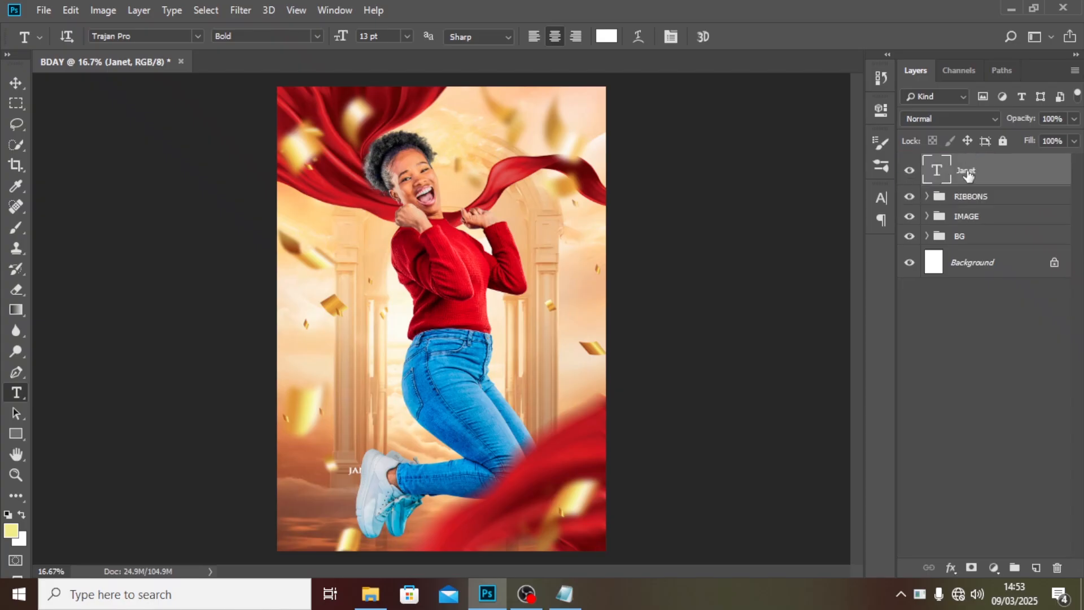
Set the name text to Trajan Pro Regular at 109 pt.
click(881, 197)
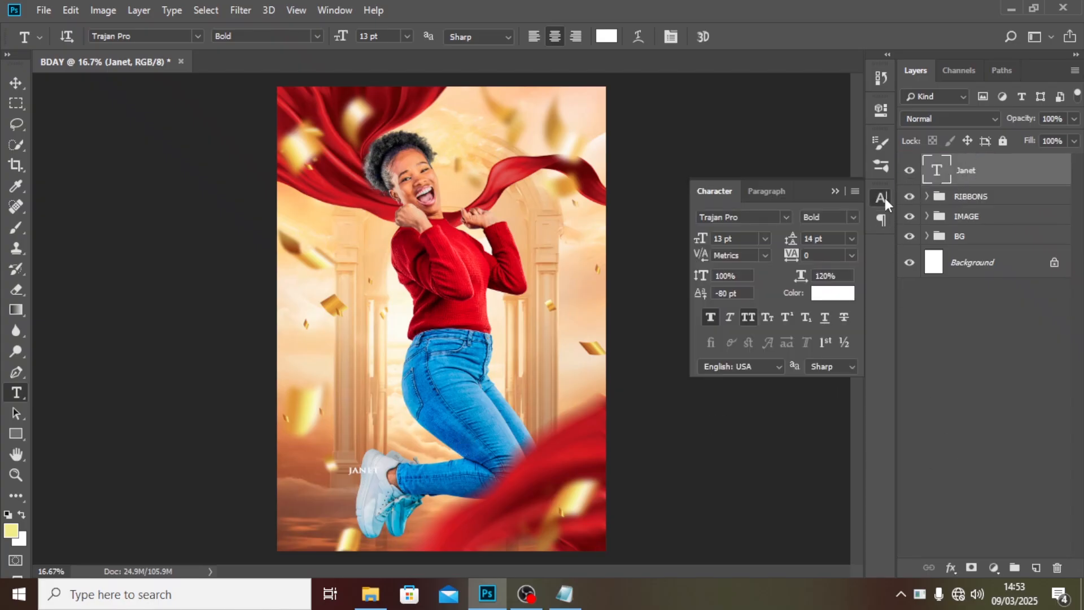
click(784, 218)
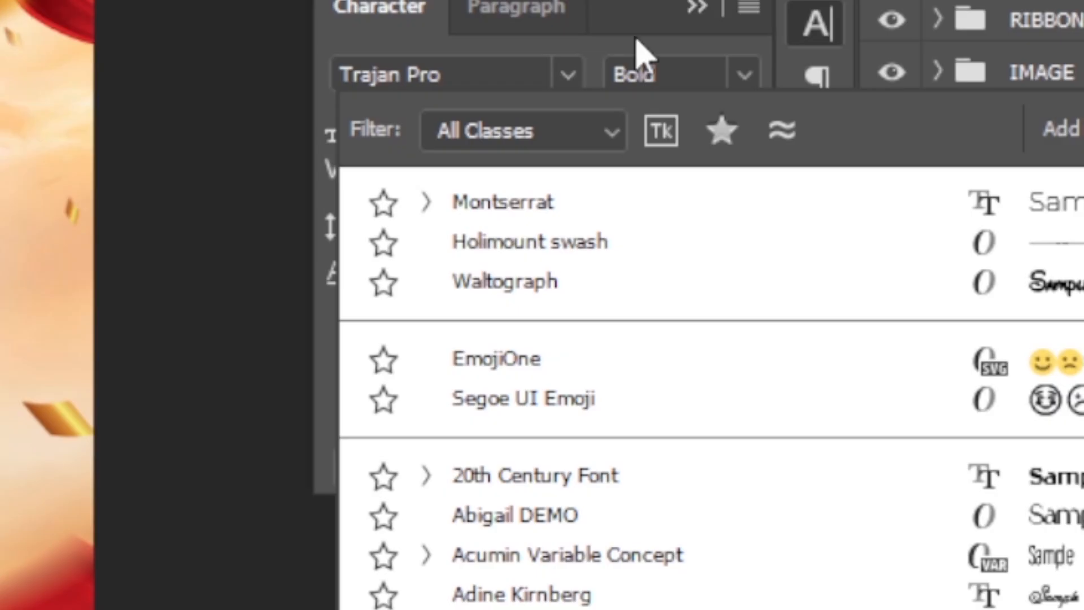
click(638, 51)
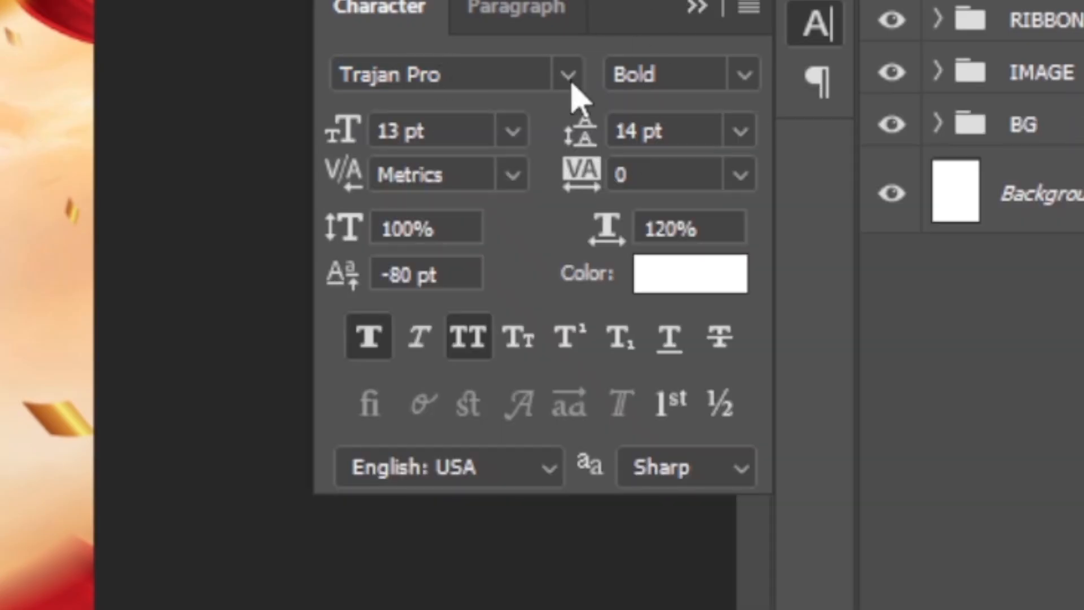
click(743, 77)
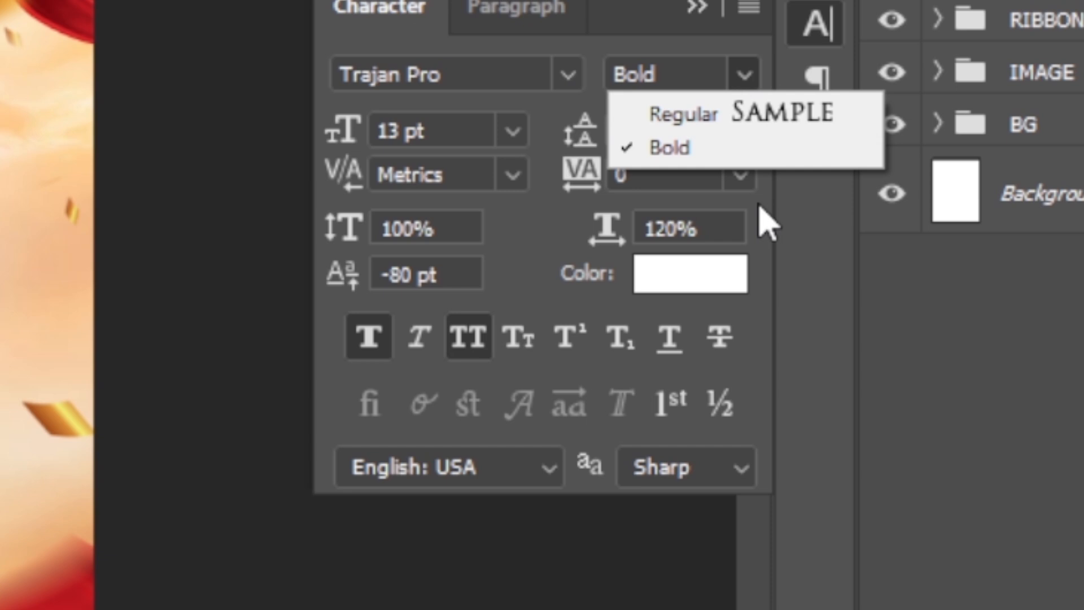
click(700, 122)
drag(453, 129, 291, 153)
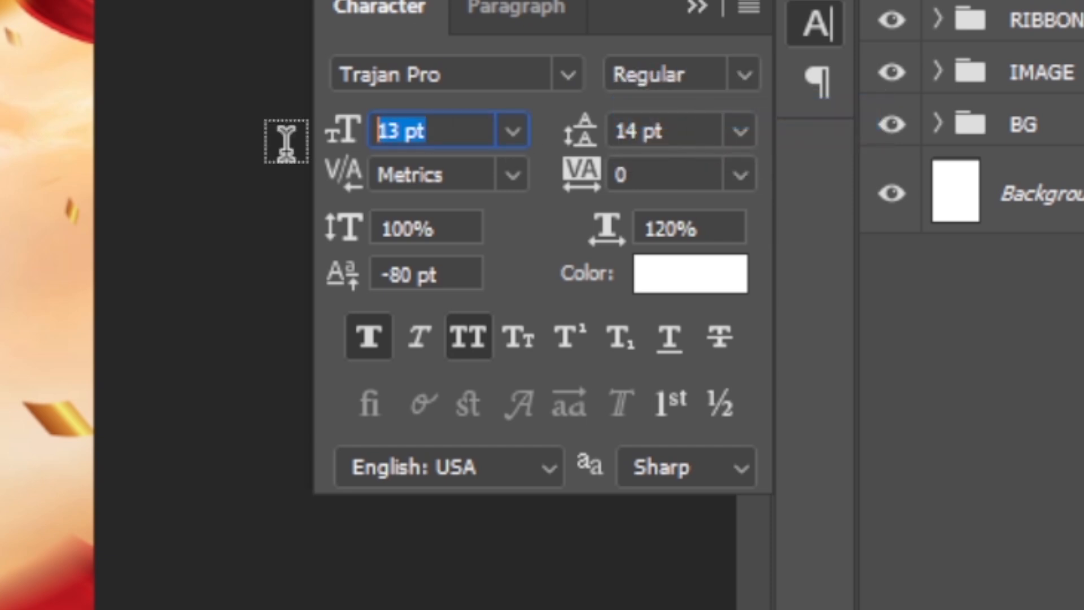
text(19)
key(BackSpace)
text(09)
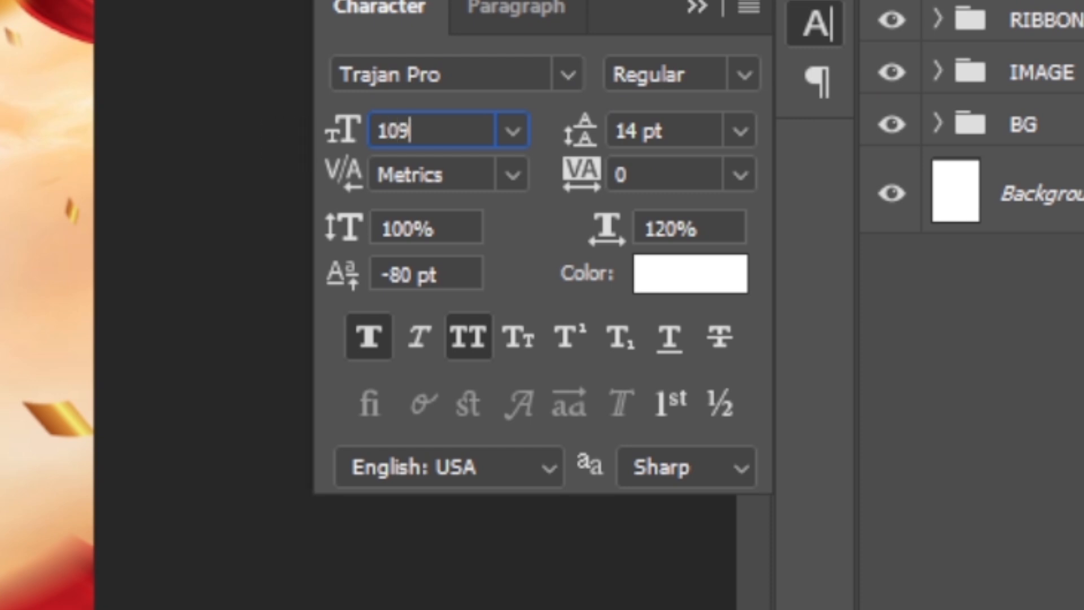
key(Return)
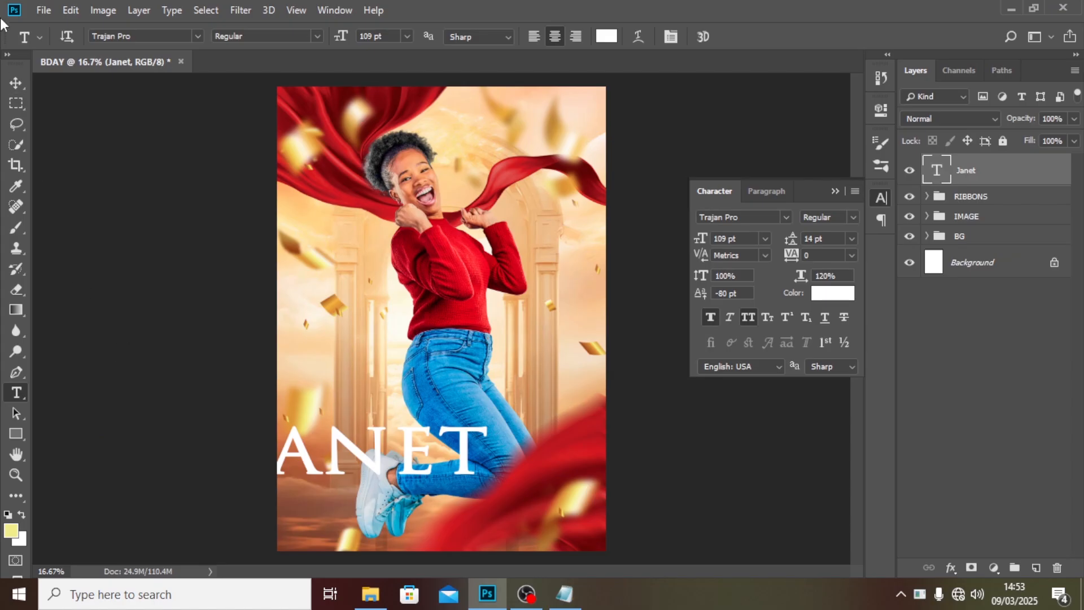
Move the name text up over the woman's legs and turn off faux bold.
click(15, 83)
drag(429, 412, 534, 376)
click(713, 316)
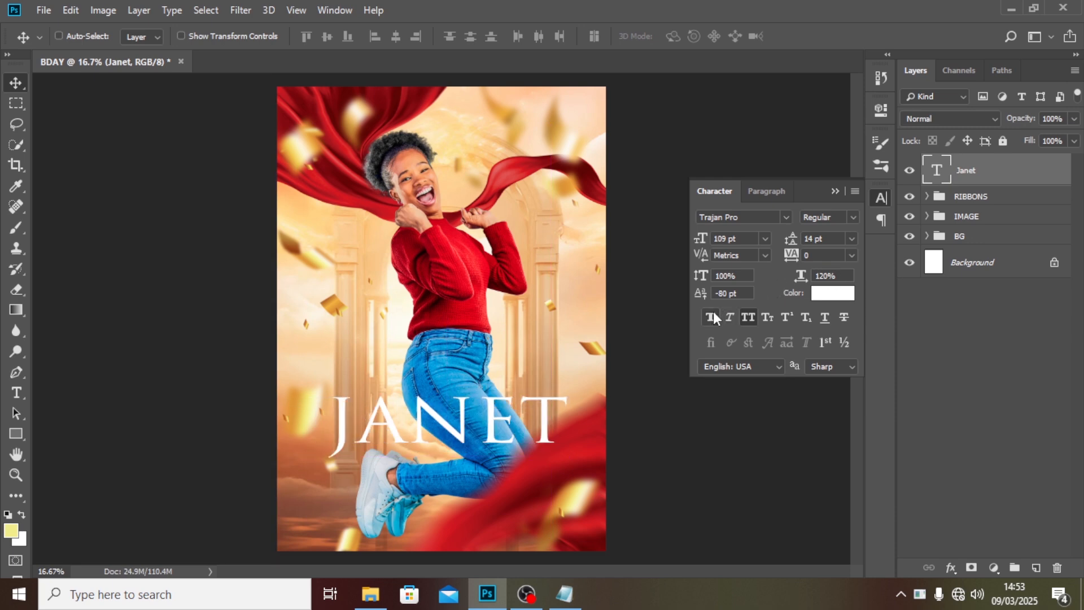
drag(486, 435, 475, 439)
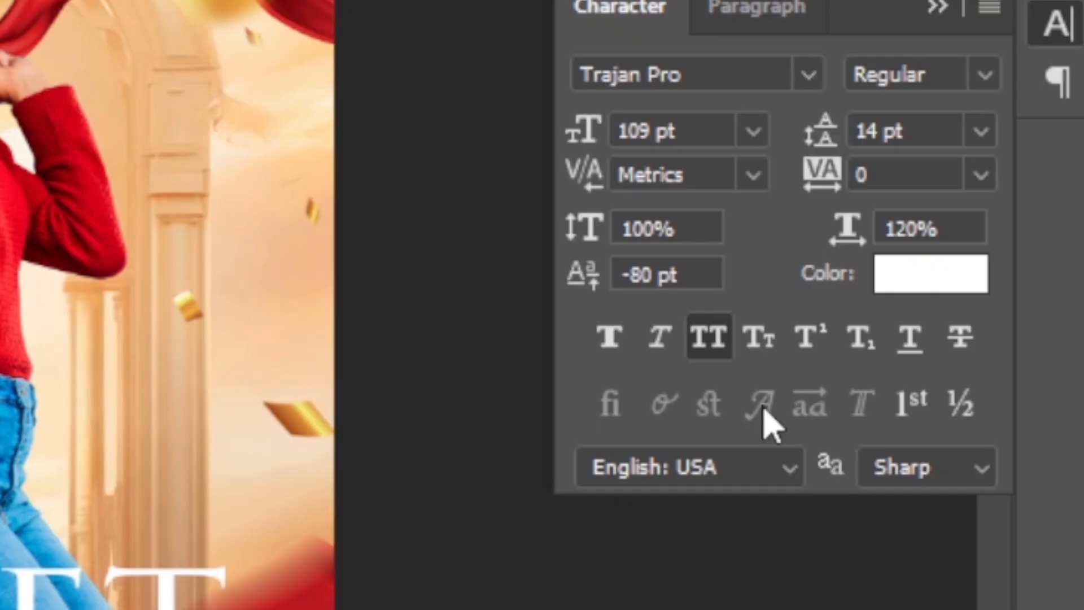
Set the name text's tracking to -100.
click(814, 255)
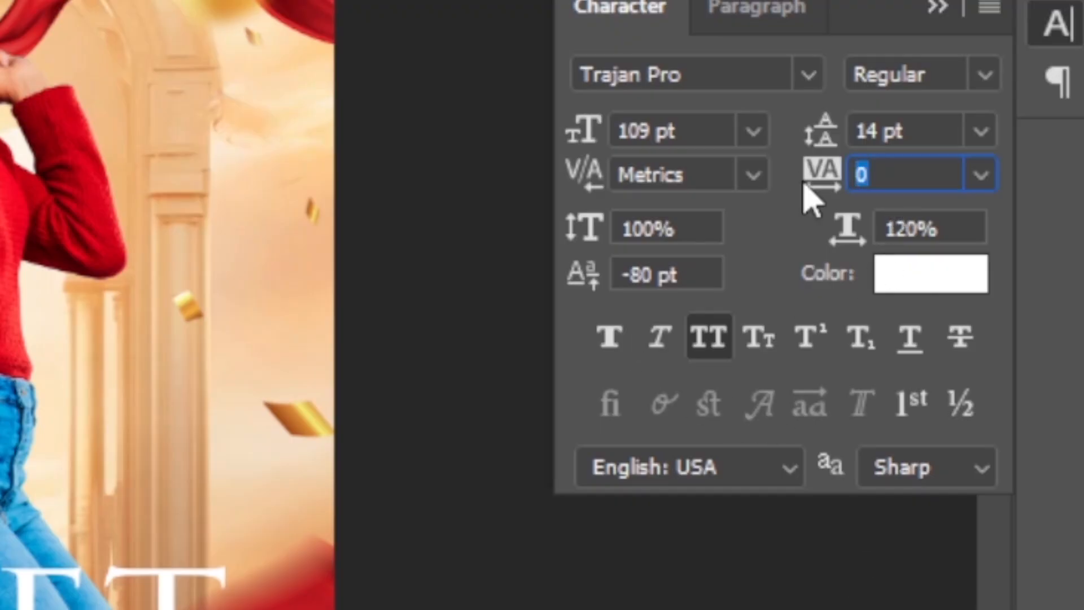
text(-100)
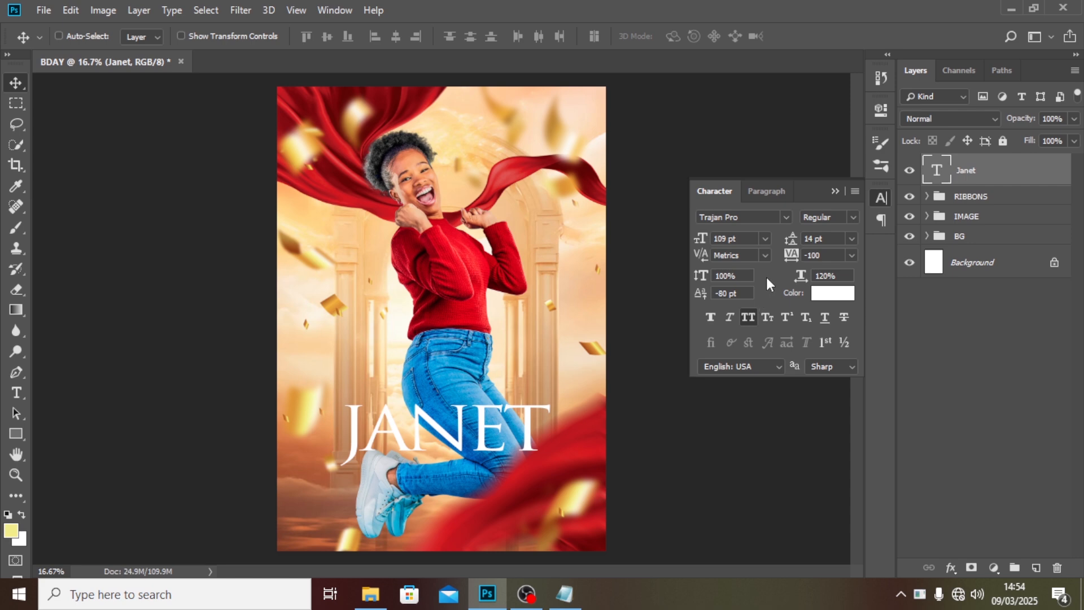
click(711, 318)
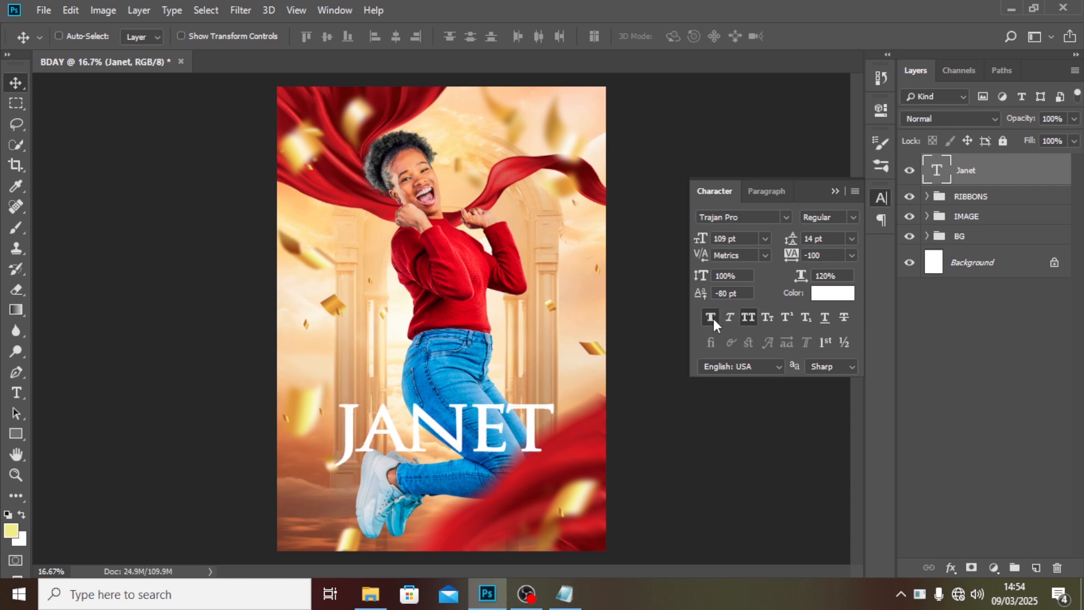
click(712, 317)
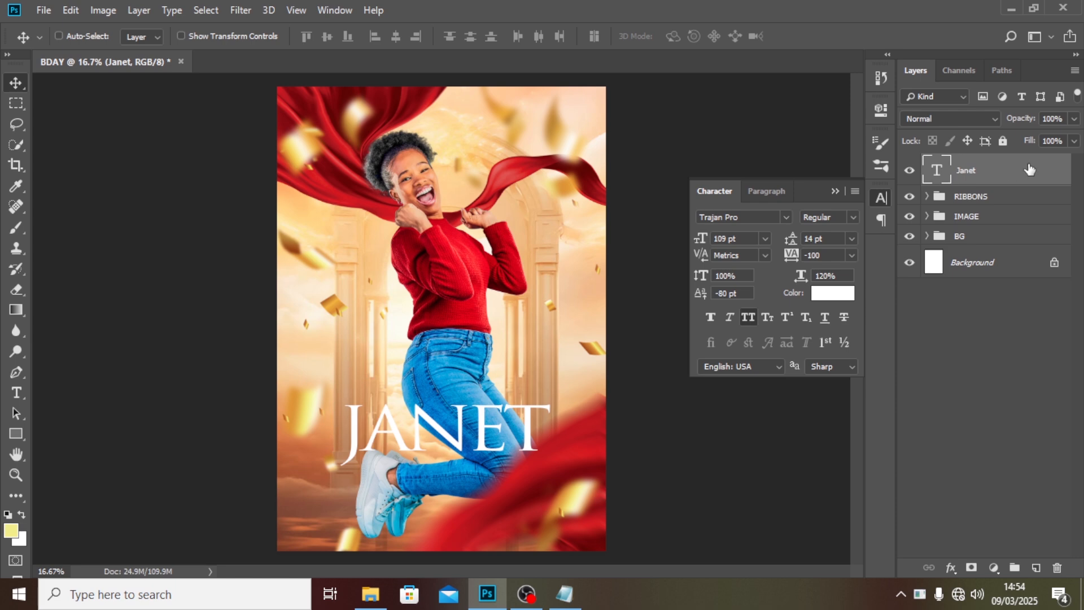
Add a Gradient Overlay to the name text and set the gradient's left stop color to 590502.
double_click(1040, 179)
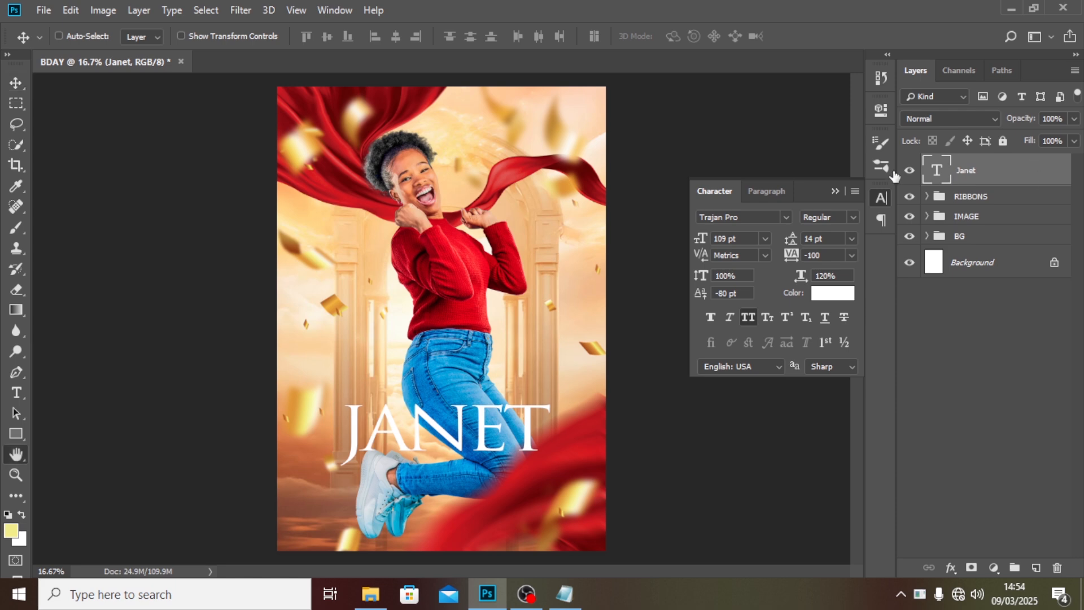
drag(600, 157, 597, 128)
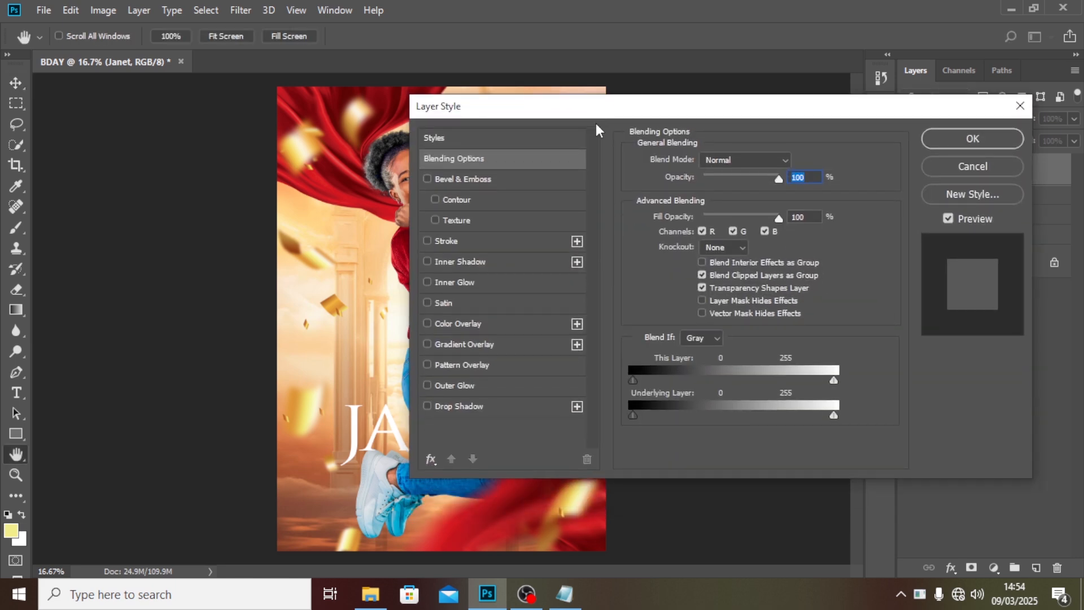
click(463, 344)
drag(620, 105, 810, 60)
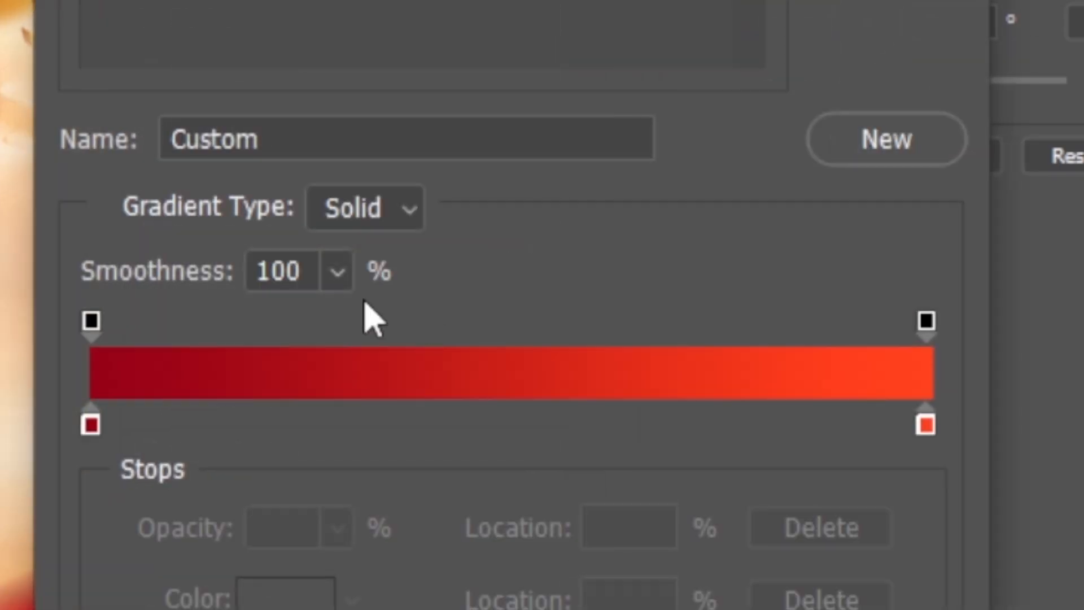
click(91, 424)
double_click(89, 426)
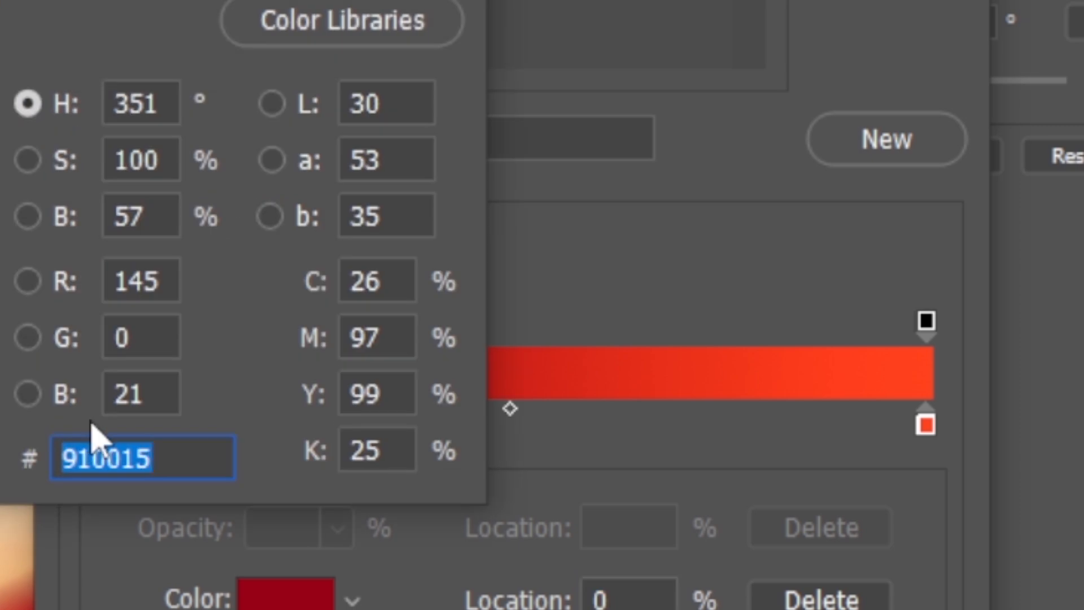
text(5905)
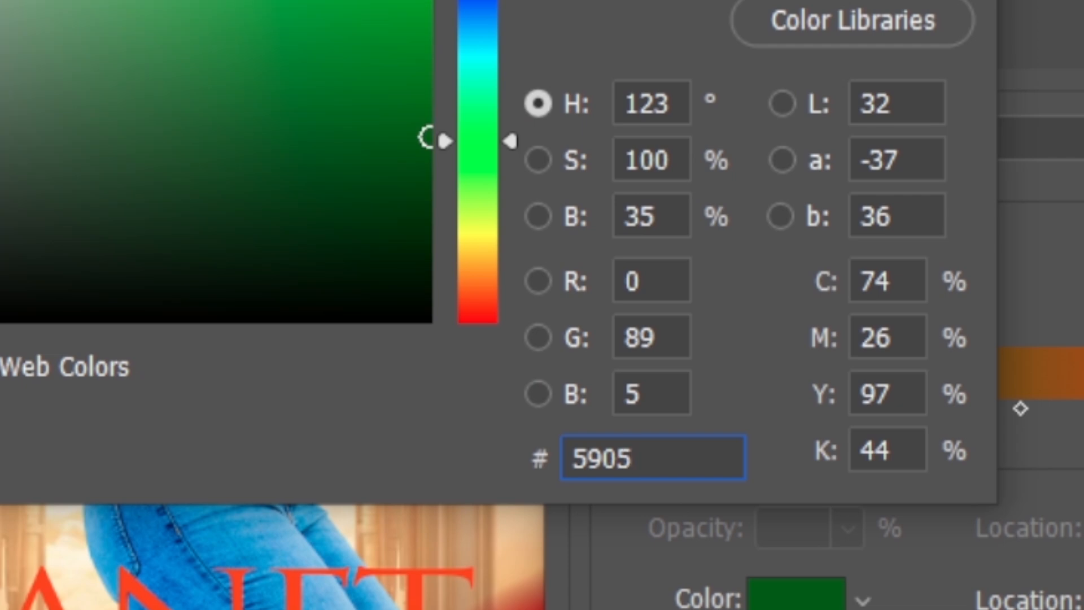
text(02)
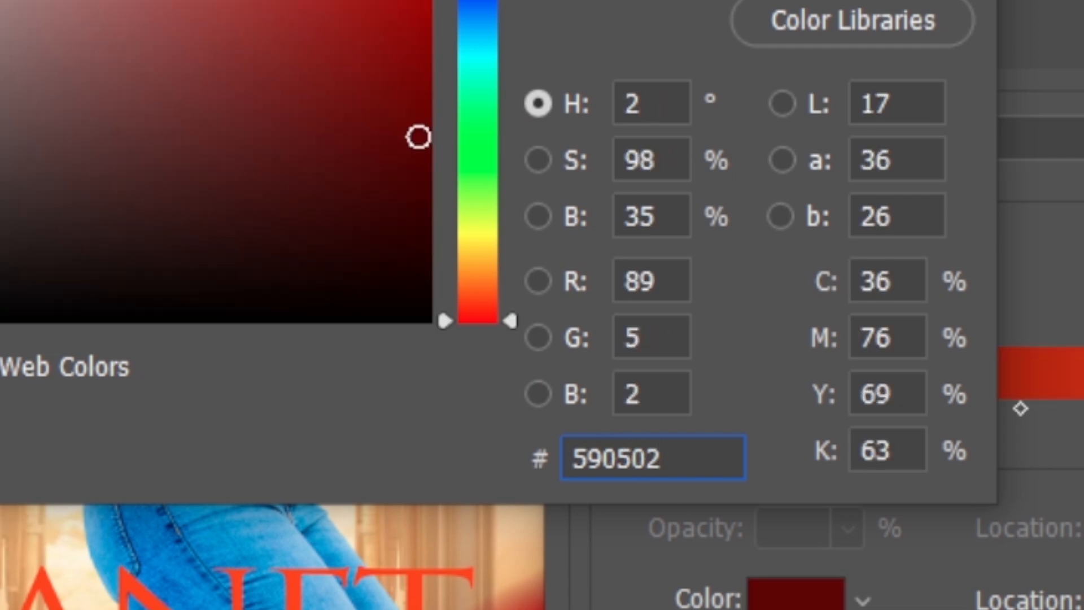
key(Return)
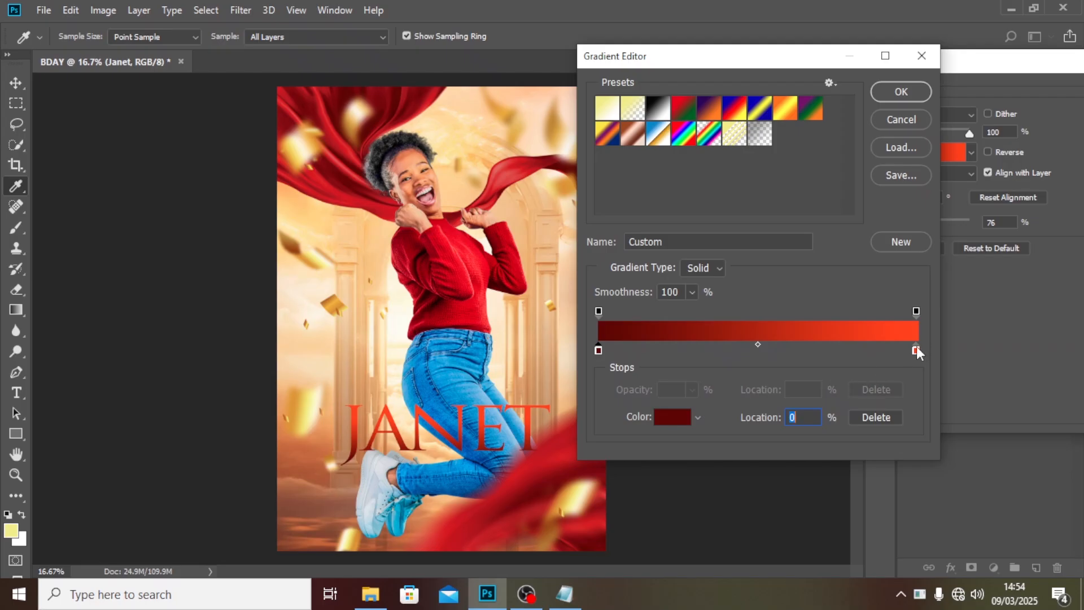
Set the gradient's right stop color to FF000B and confirm the gradient.
double_click(915, 349)
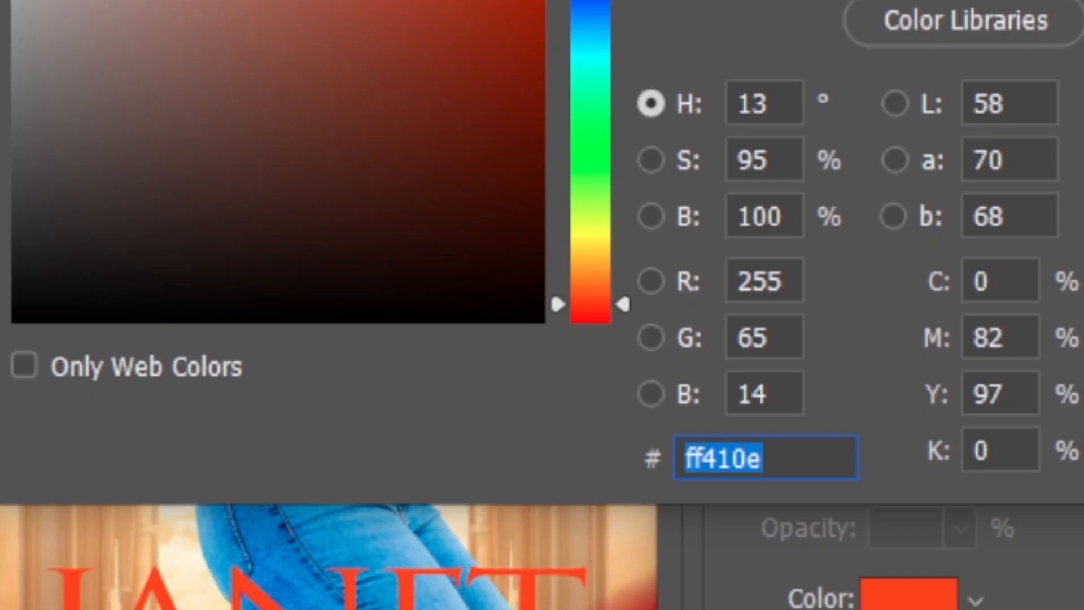
text(F)
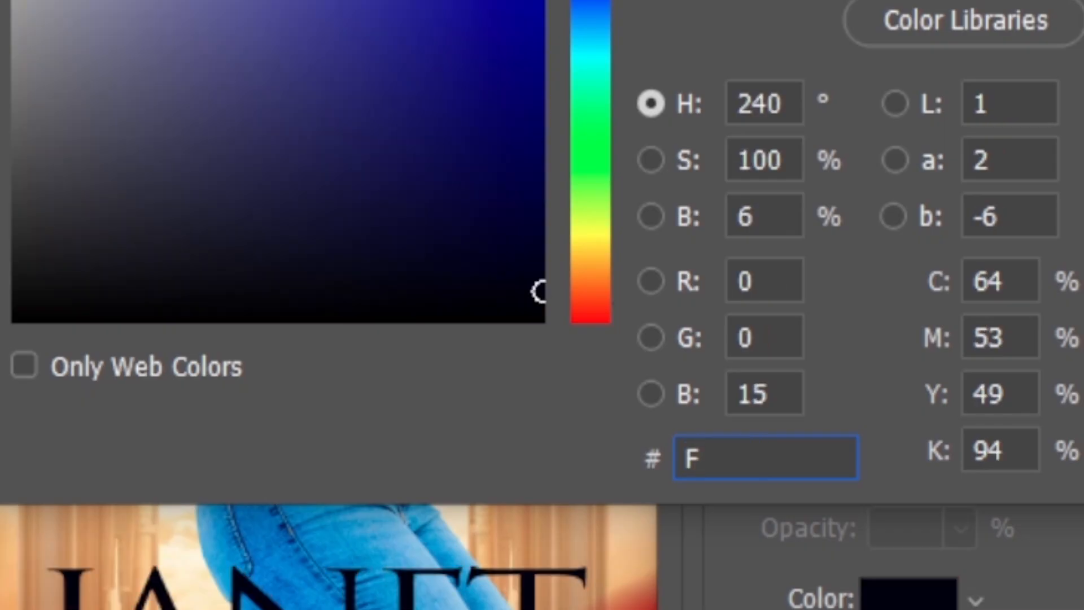
text(F00)
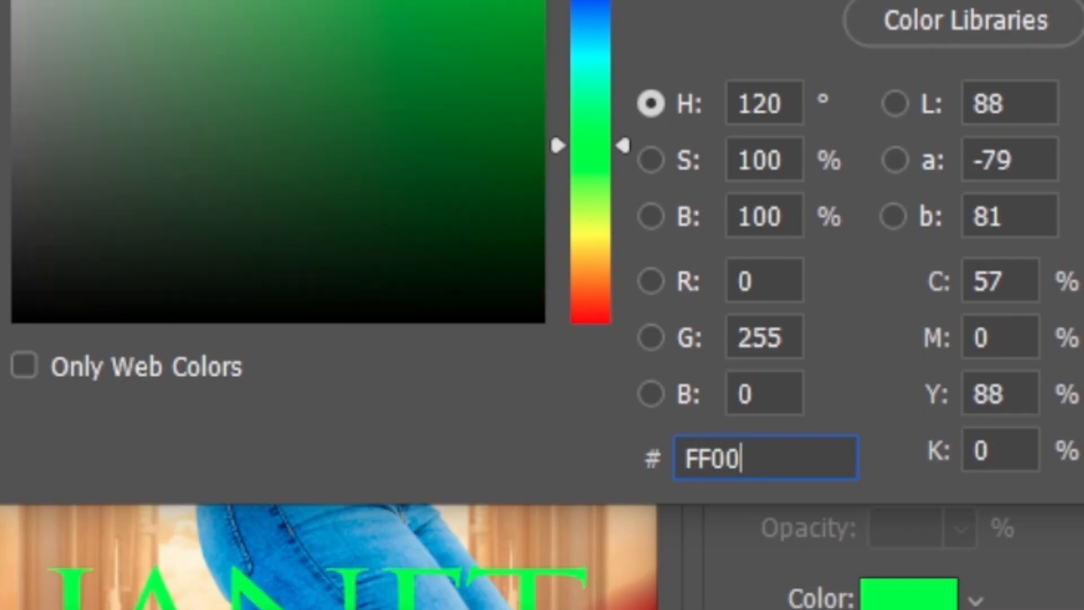
text(0B)
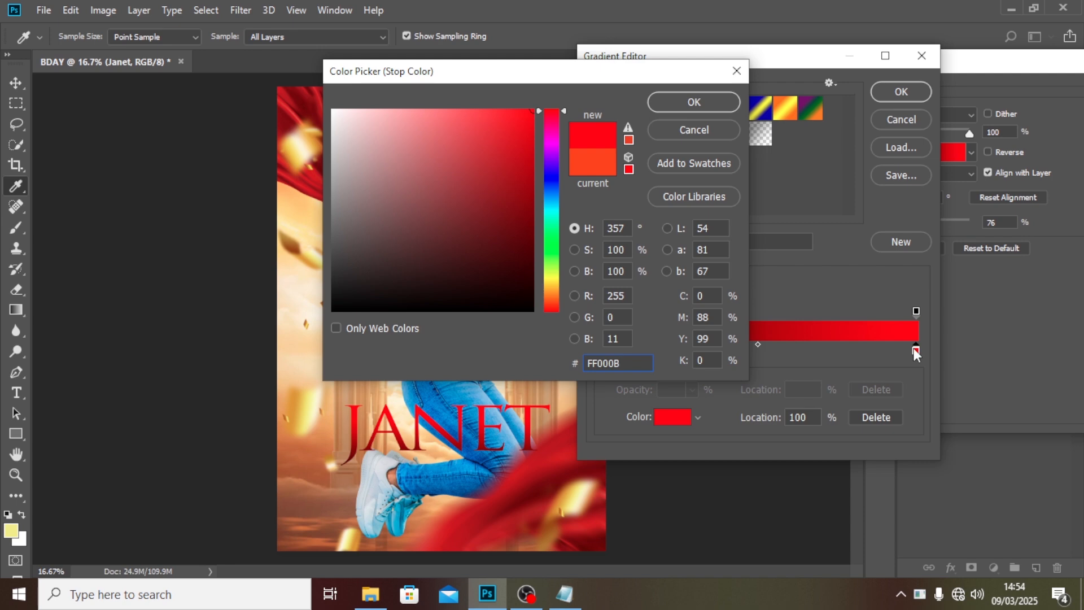
click(694, 102)
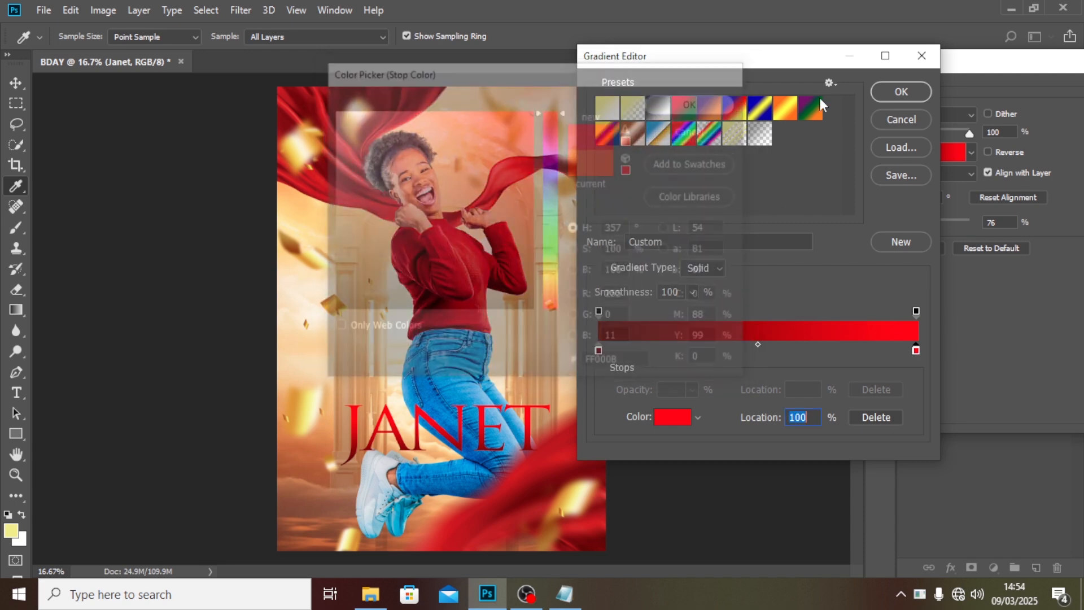
click(901, 92)
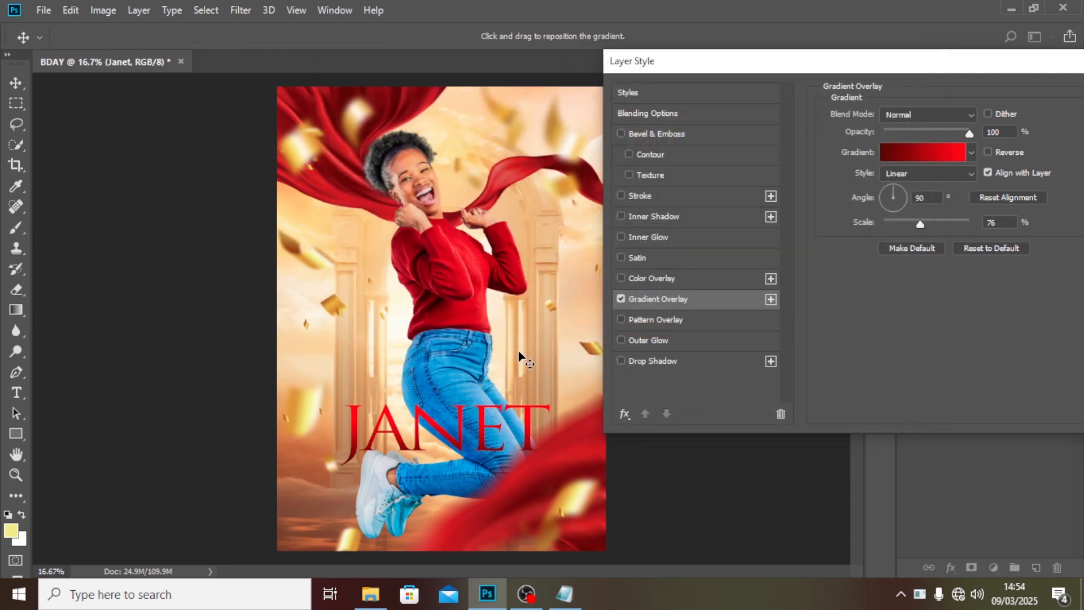
Set the gradient overlay angle to 66° and its scale to 53%.
click(927, 200)
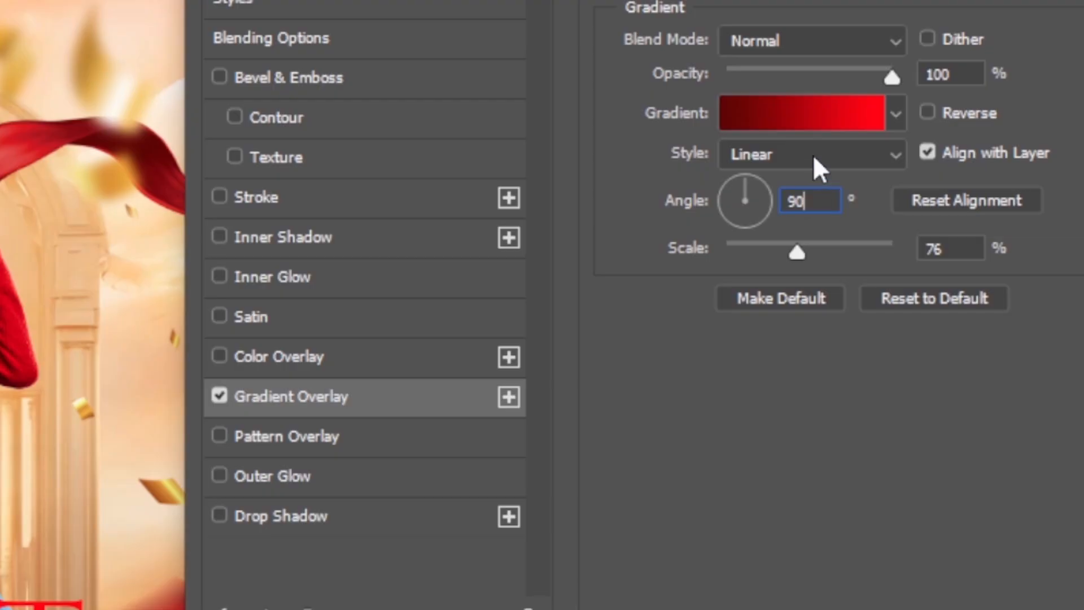
double_click(804, 202)
text(66)
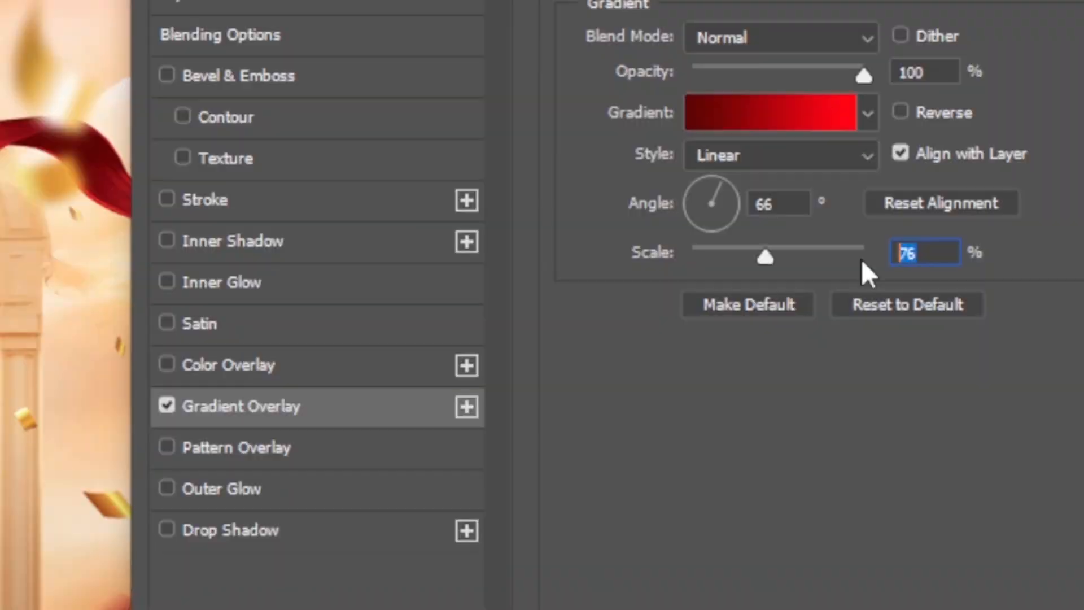
text(53)
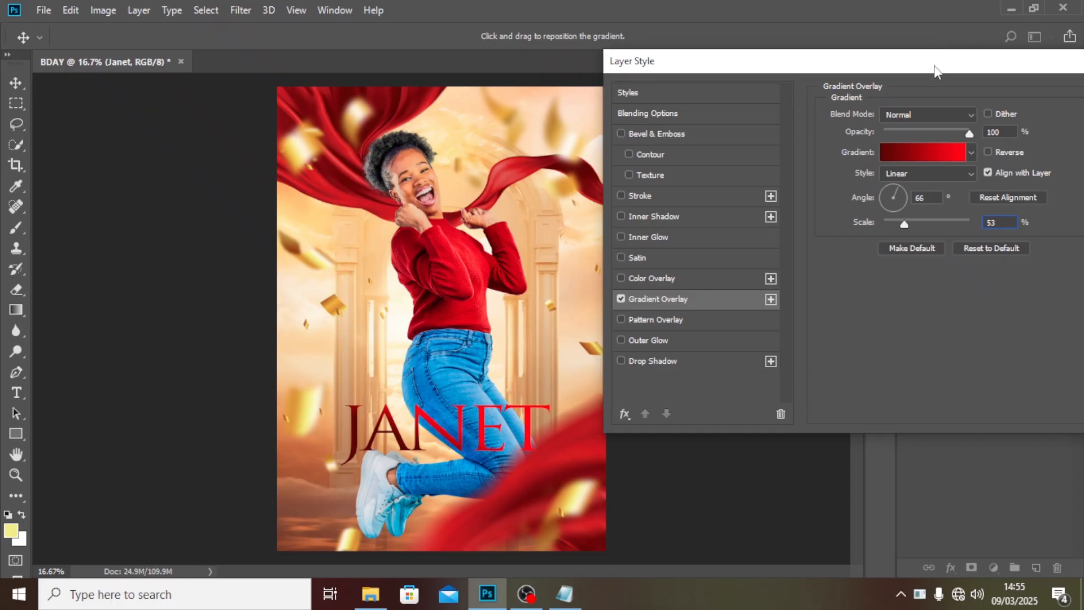
drag(937, 72, 833, 72)
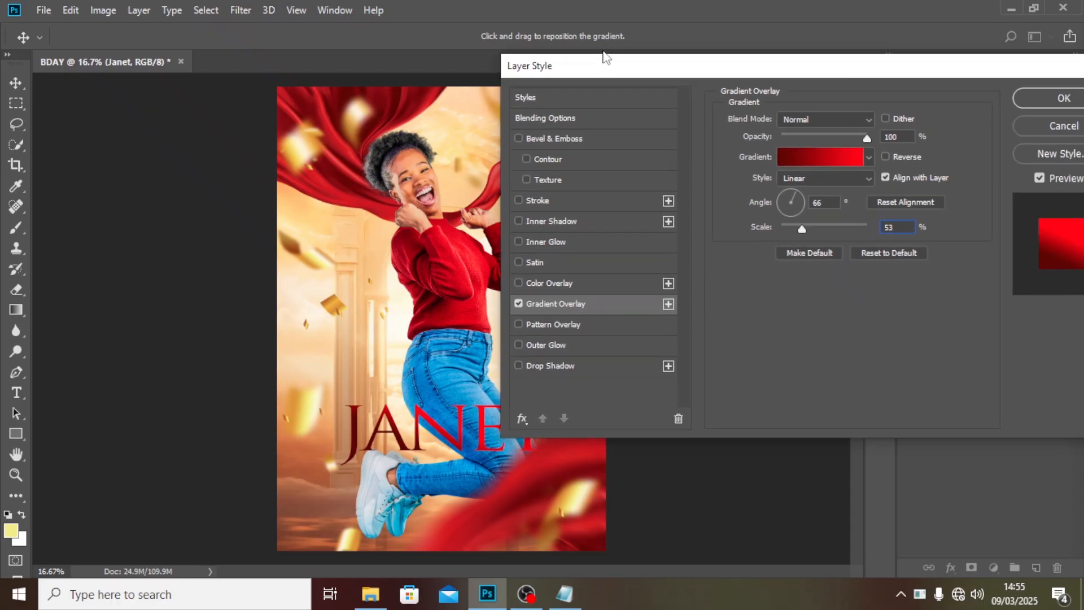
Add a Drop Shadow to the name text and sample a pale cream color fbf0d8 from the canvas as its color.
drag(608, 66, 656, 32)
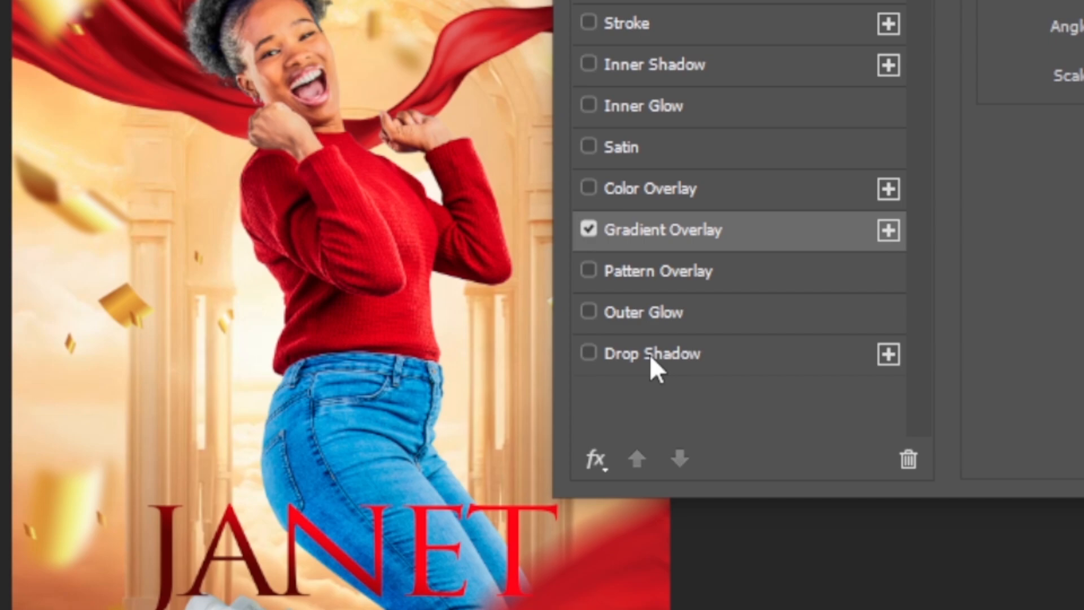
click(596, 328)
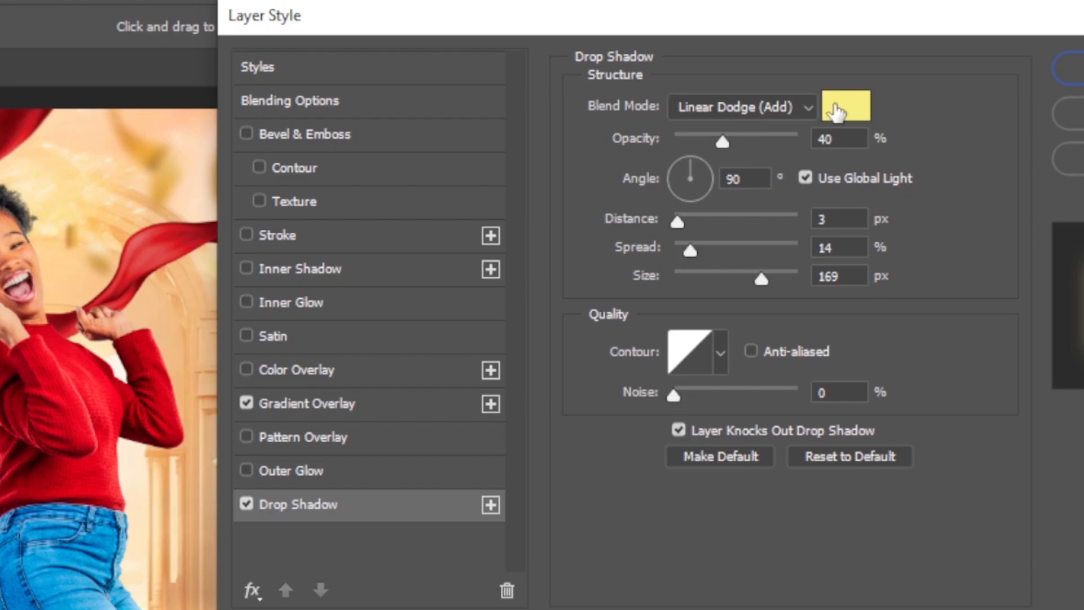
click(836, 111)
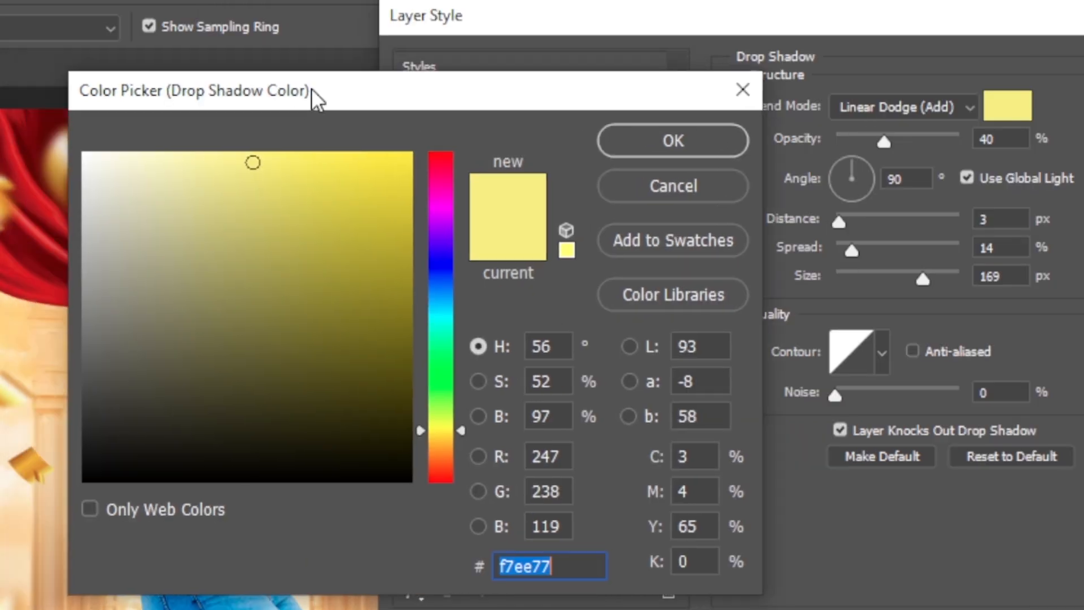
click(7, 455)
click(5, 453)
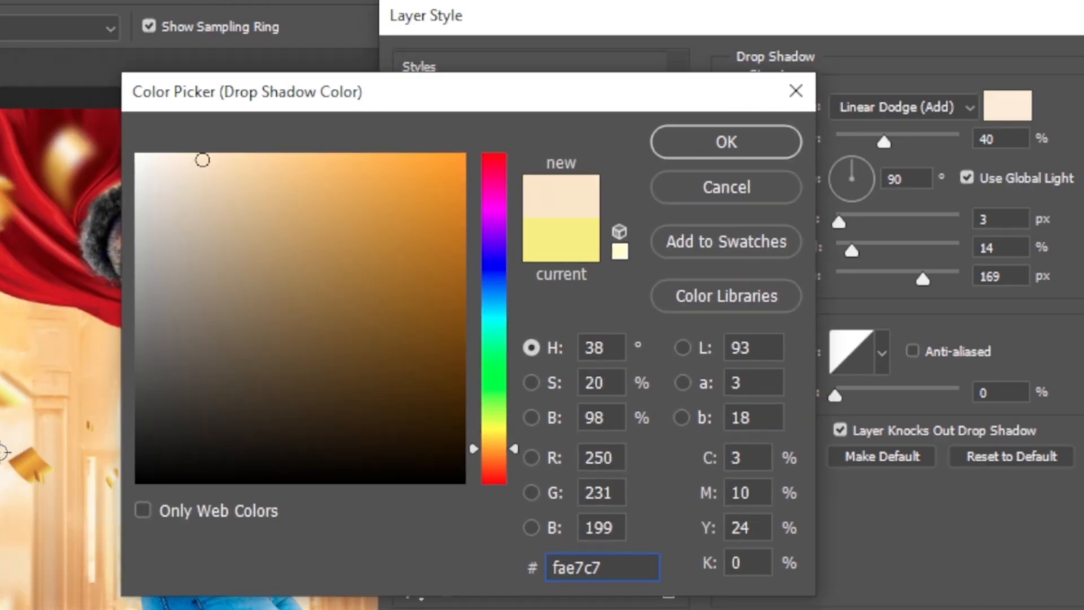
click(6, 488)
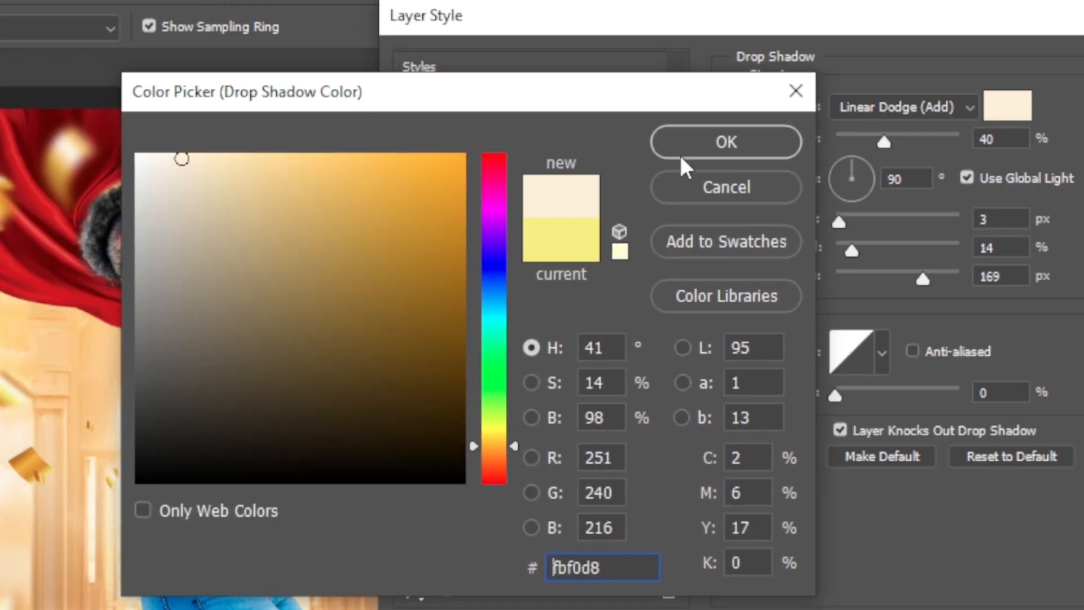
click(725, 146)
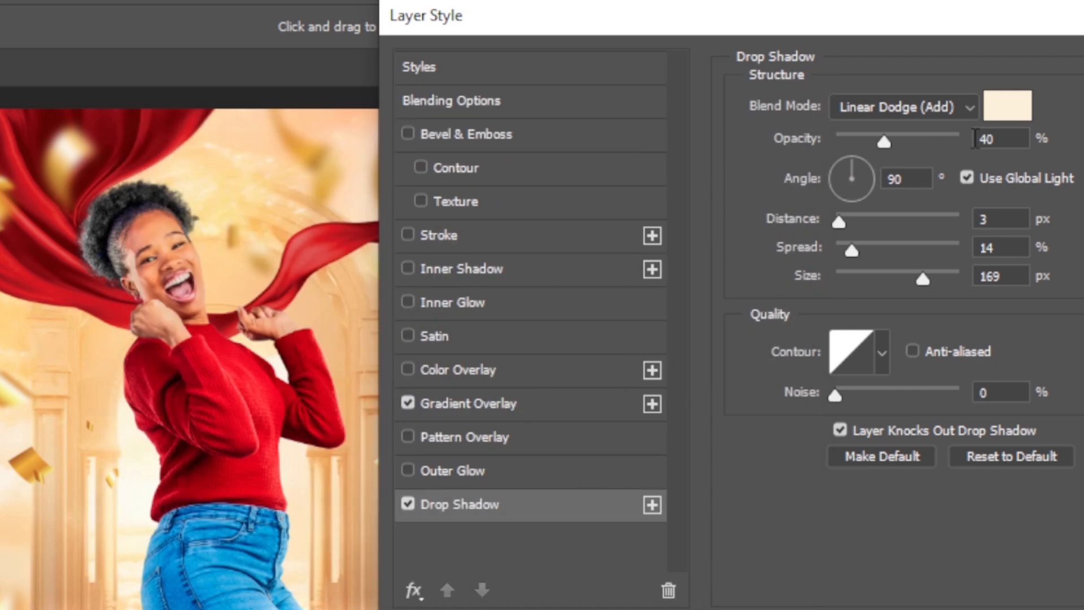
Set the drop shadow opacity to 70% and confirm the layer style.
click(1006, 137)
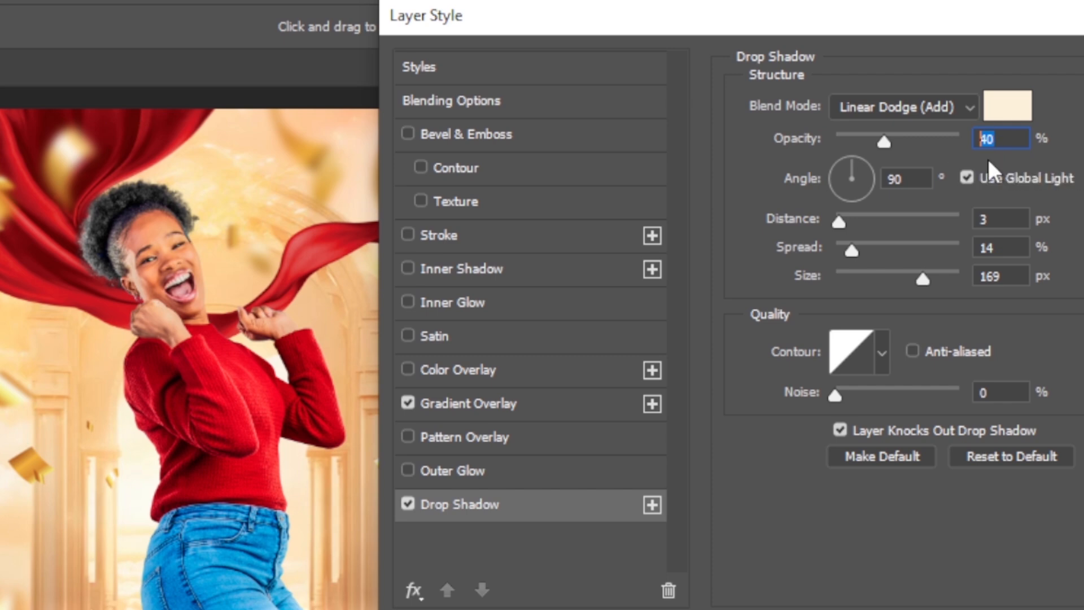
text(70)
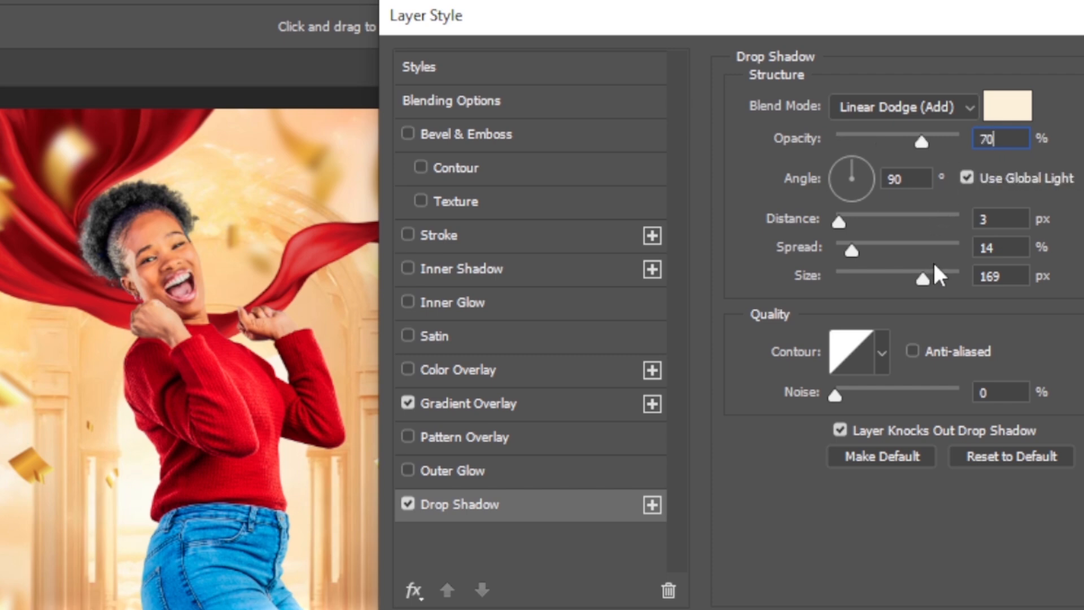
click(908, 180)
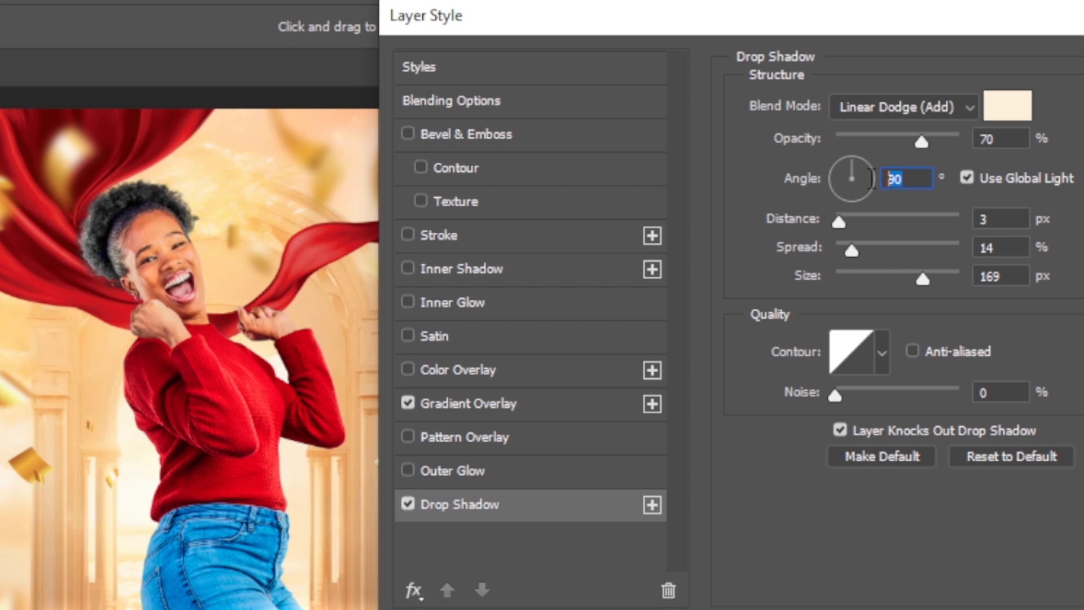
click(1011, 219)
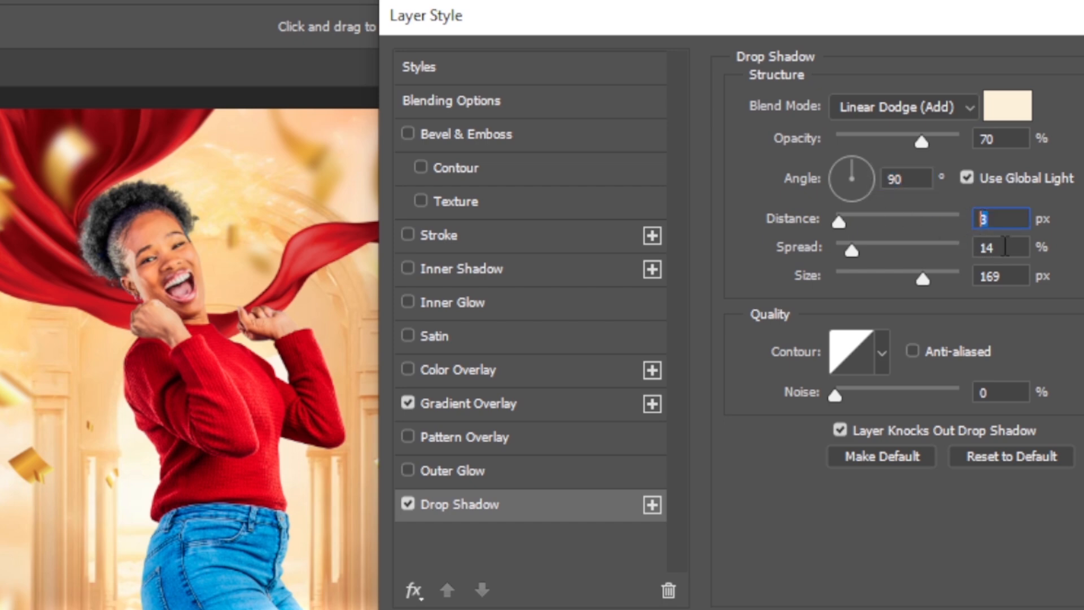
click(1005, 247)
click(1011, 273)
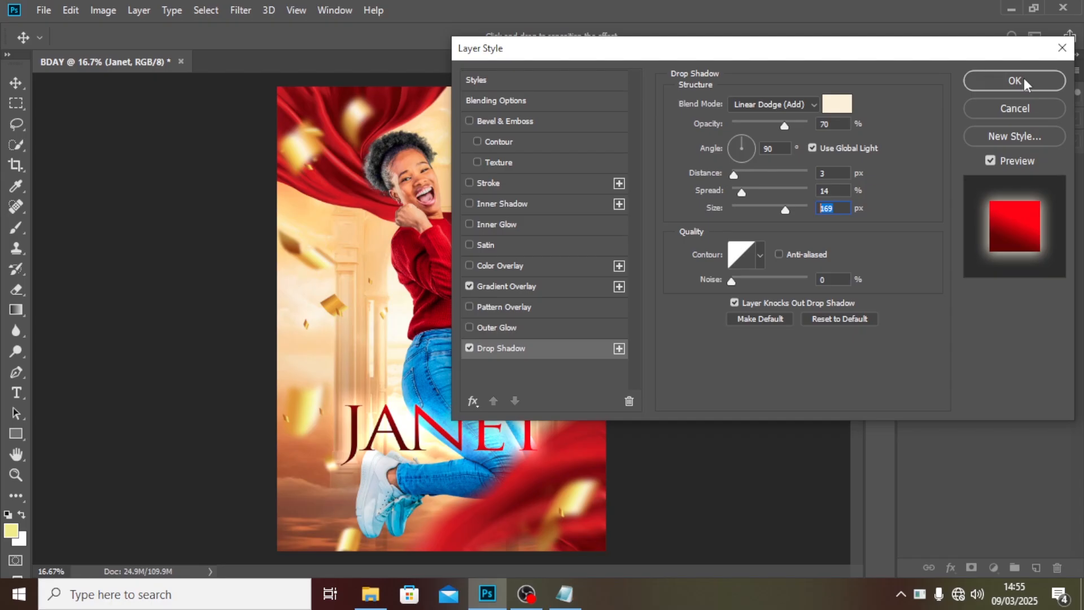
click(1021, 81)
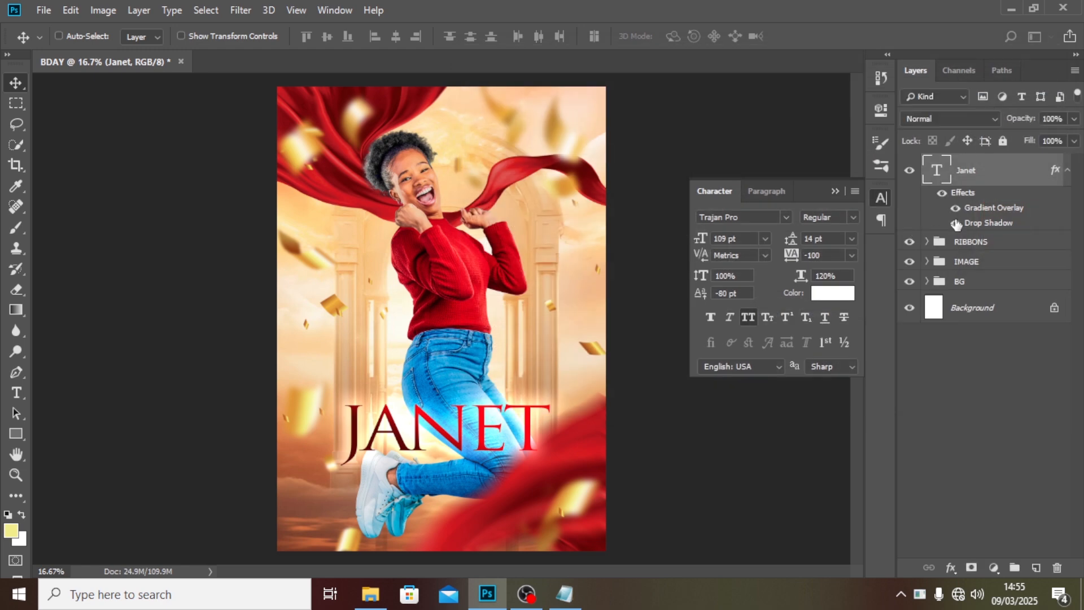
Duplicate the name text layer and set the copy's font size to 14 pt.
click(1067, 171)
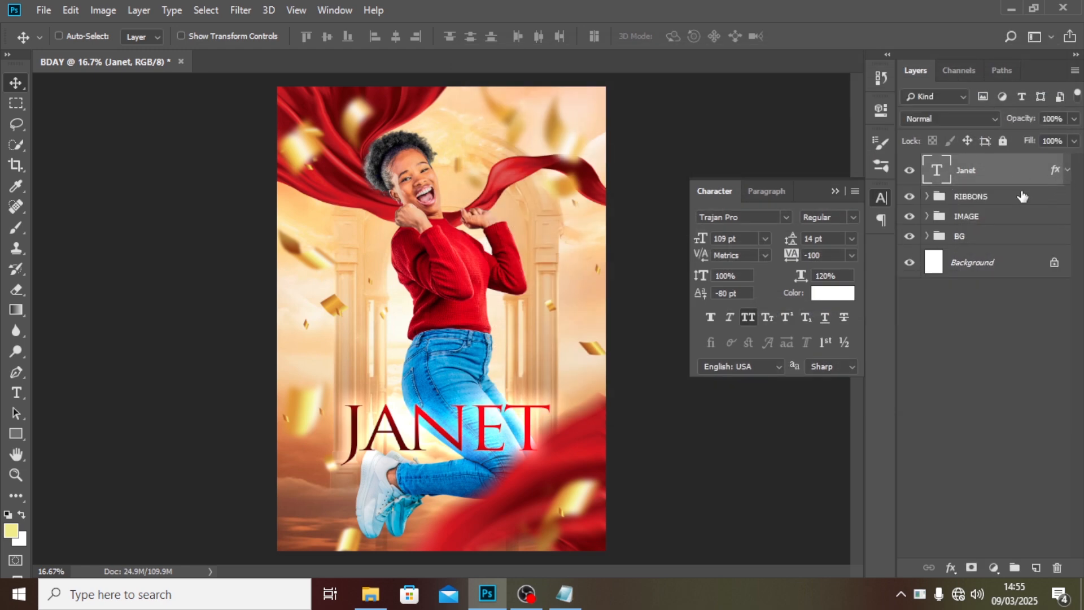
key(ctrl+j)
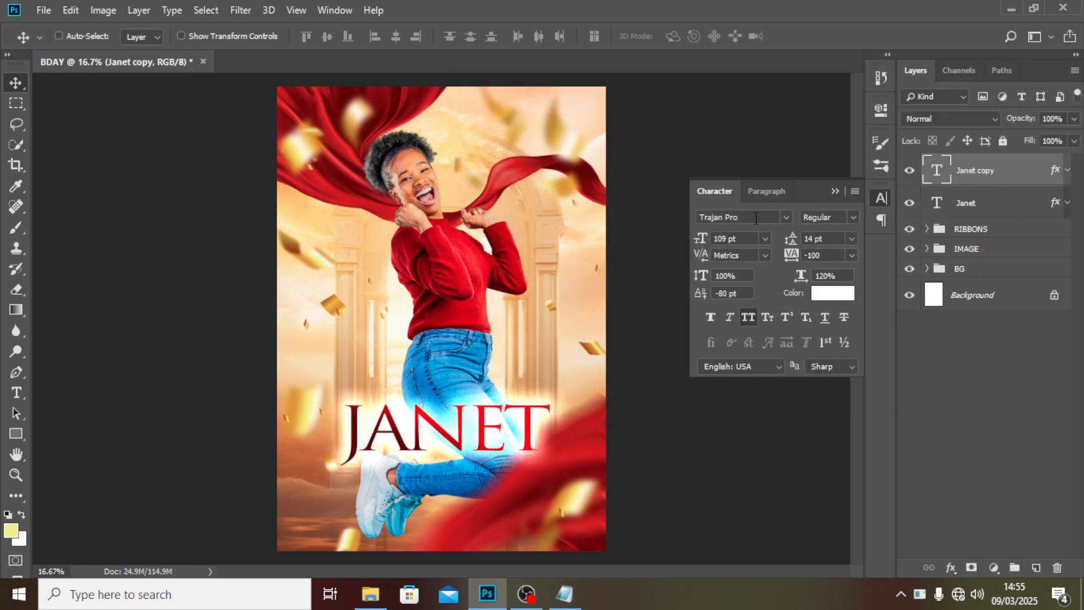
click(708, 238)
text(14)
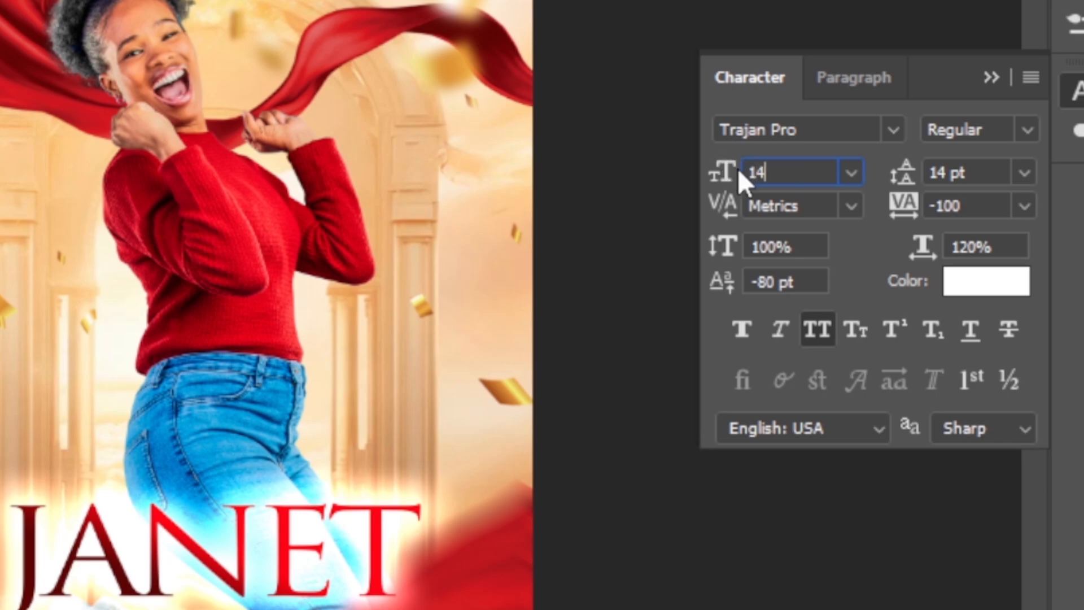
key(Return)
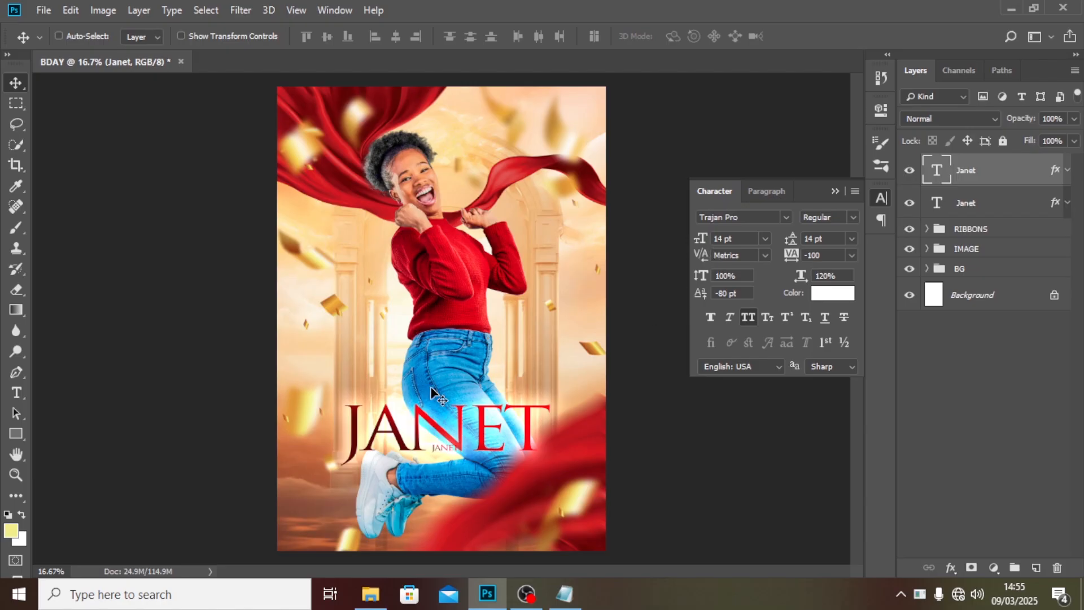
Place the small copy just above the name and replace its text with HAPPY BIRTHDAY copied from another app.
drag(465, 462, 459, 405)
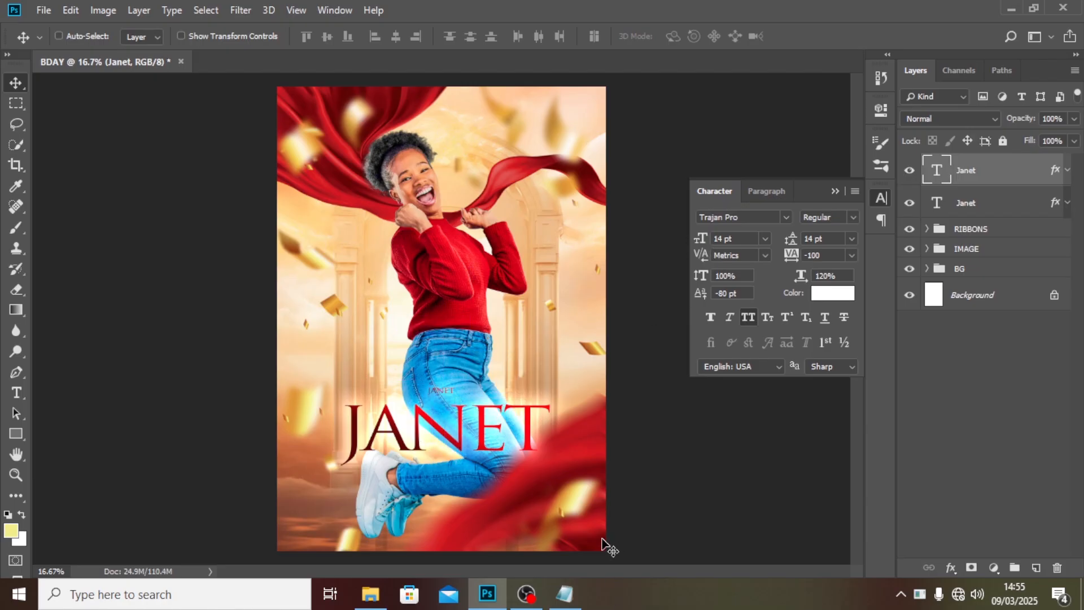
click(564, 594)
drag(168, 124, 66, 125)
key(ctrl+c)
click(432, 8)
double_click(935, 171)
key(ctrl+v)
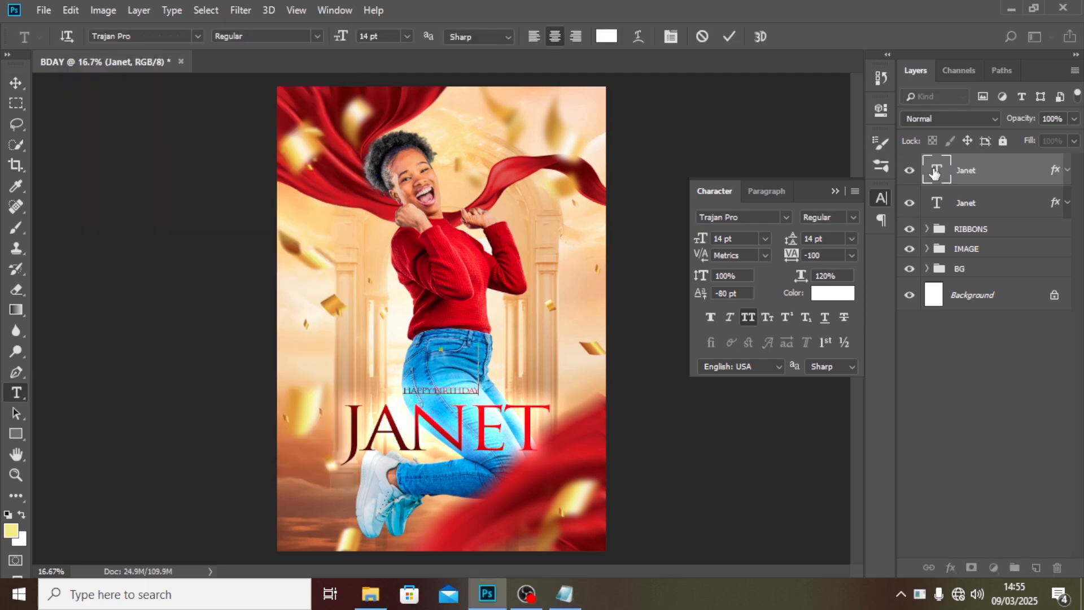
key(ctrl+Return)
Set the HAPPY BIRTHDAY text's tracking to 120.
key(v)
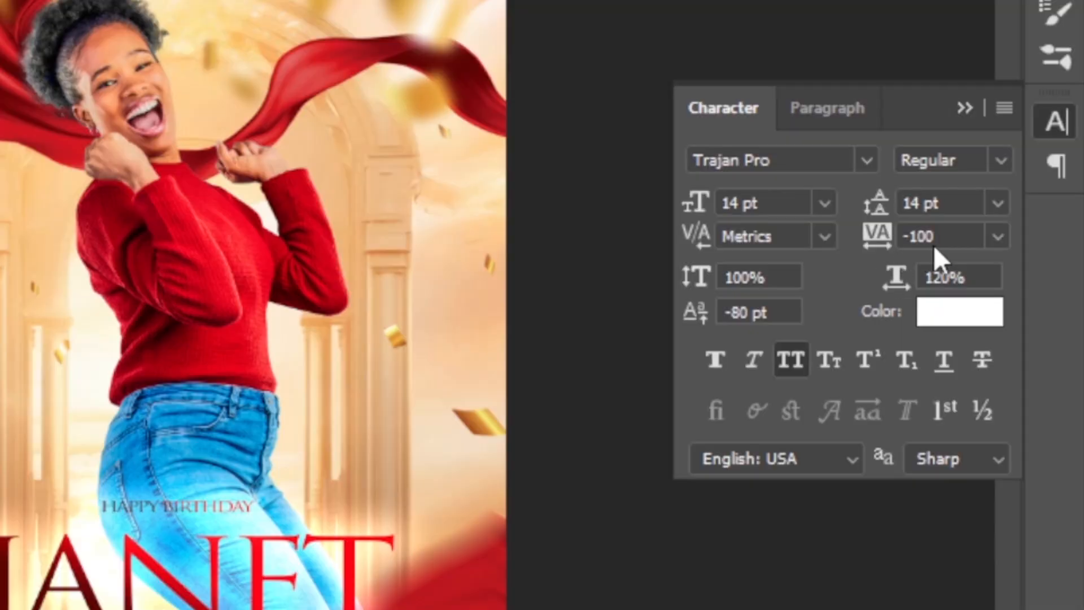
click(819, 256)
text(120)
key(Return)
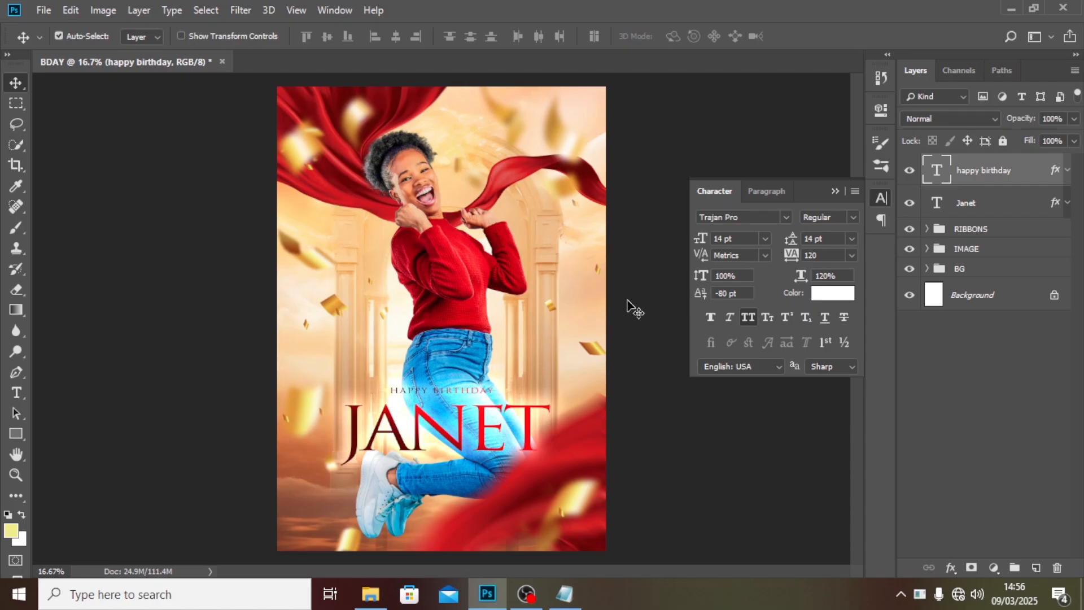
Set the HAPPY BIRTHDAY text's font style to Bold and apply faux bold.
click(841, 217)
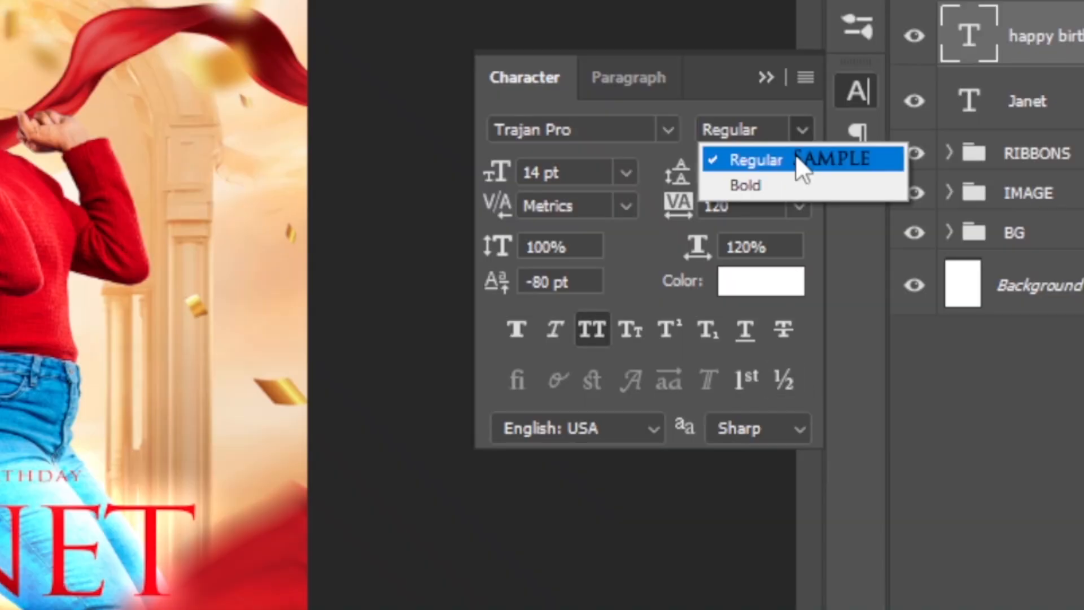
click(845, 245)
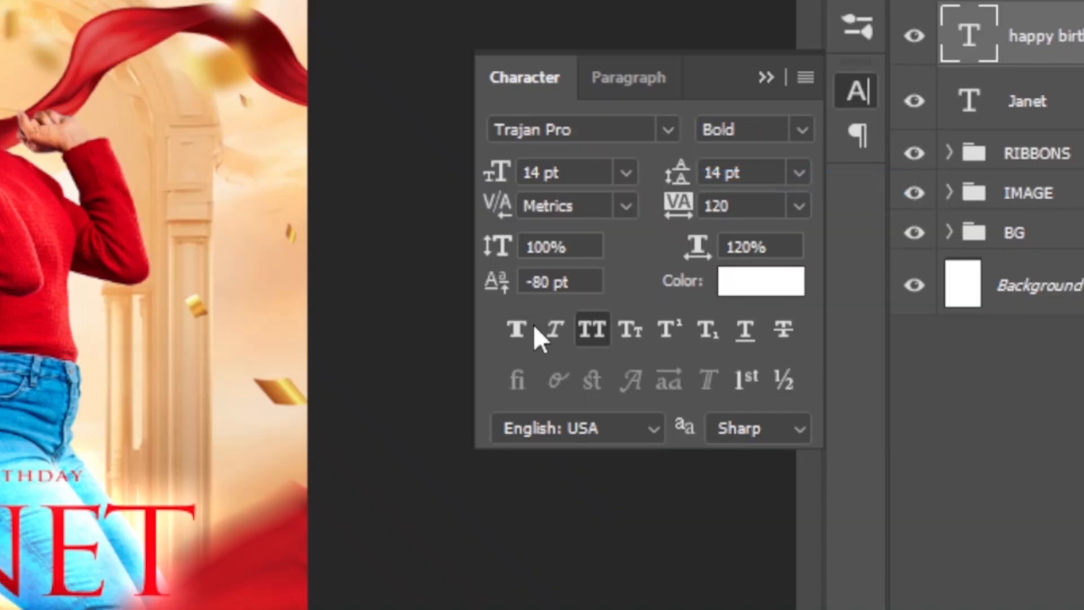
click(518, 330)
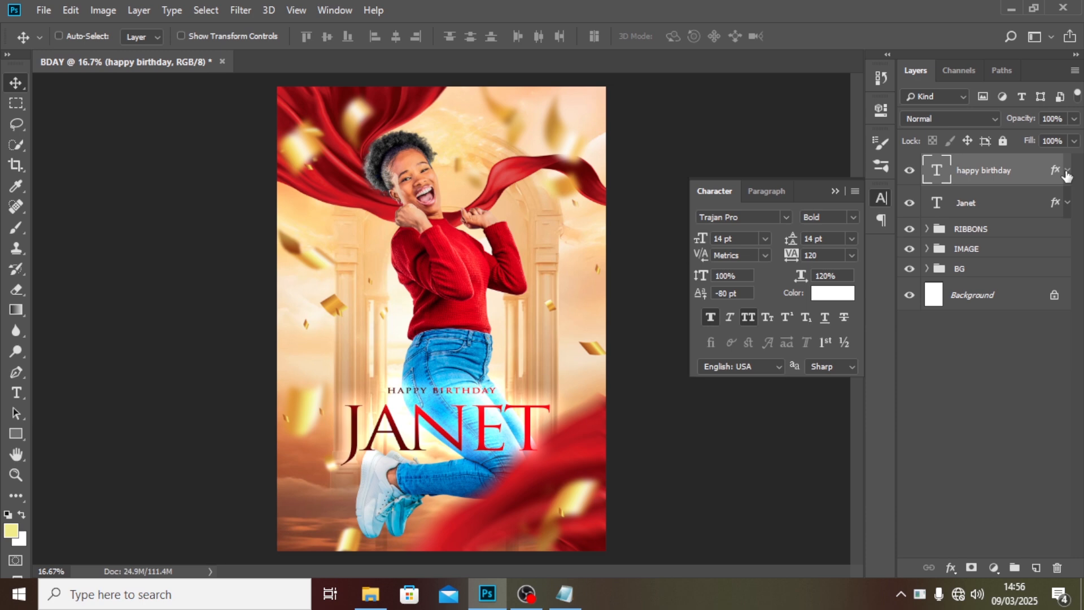
Remove the Gradient Overlay effect from the HAPPY BIRTHDAY text layer, clearing it from the BG group too.
click(1068, 171)
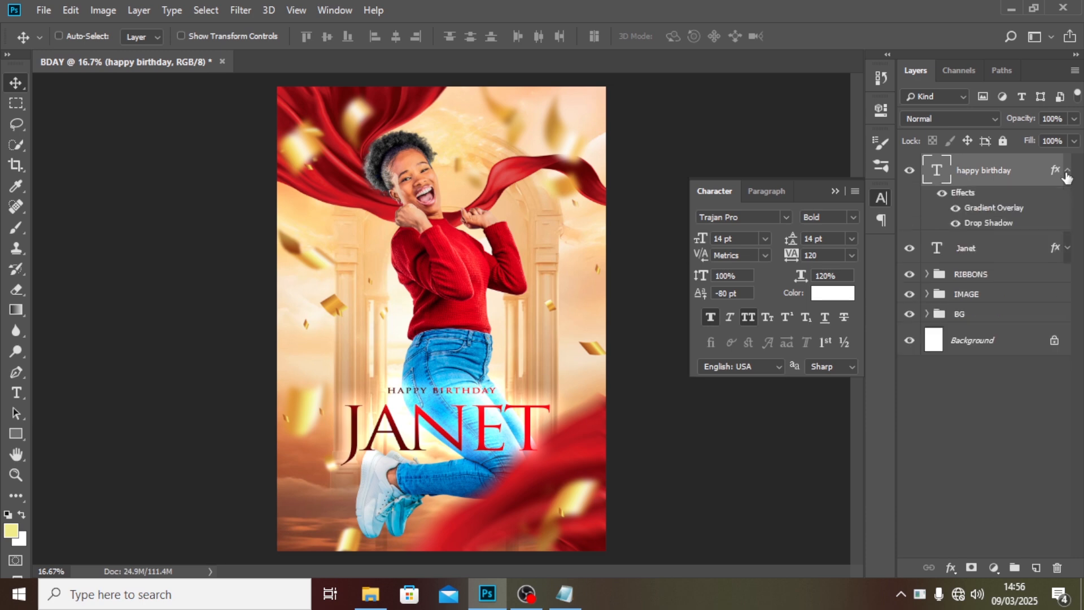
right_click(986, 212)
key(Escape)
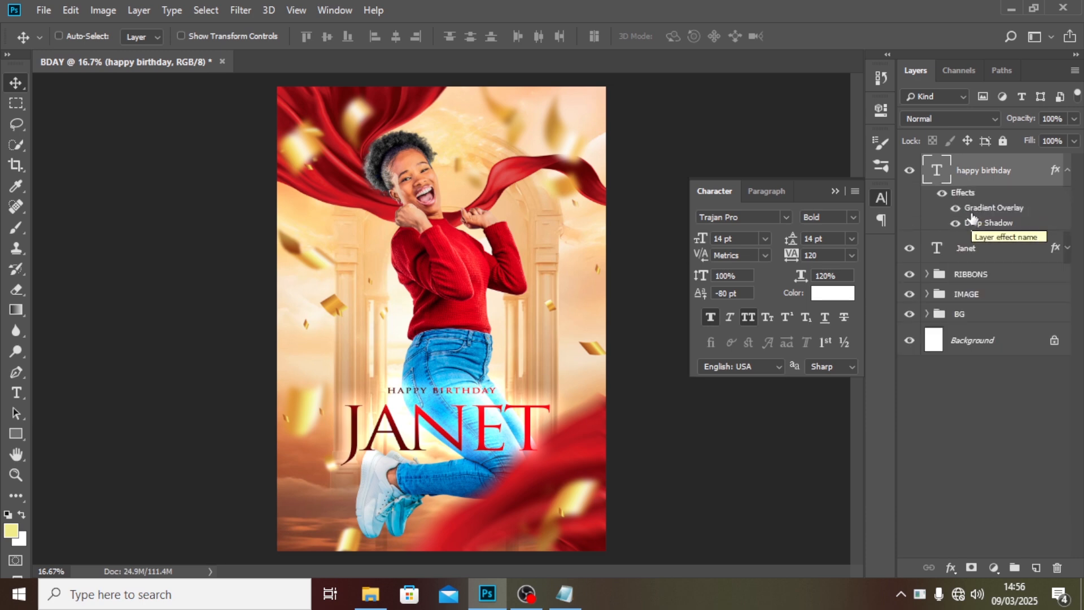
drag(972, 212, 961, 315)
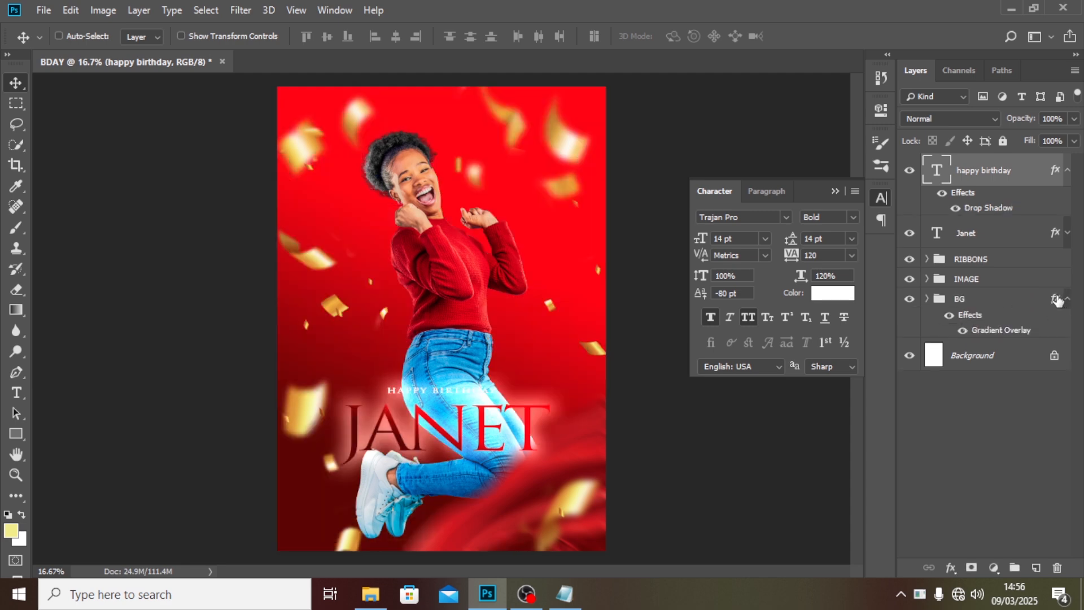
right_click(1057, 301)
click(958, 511)
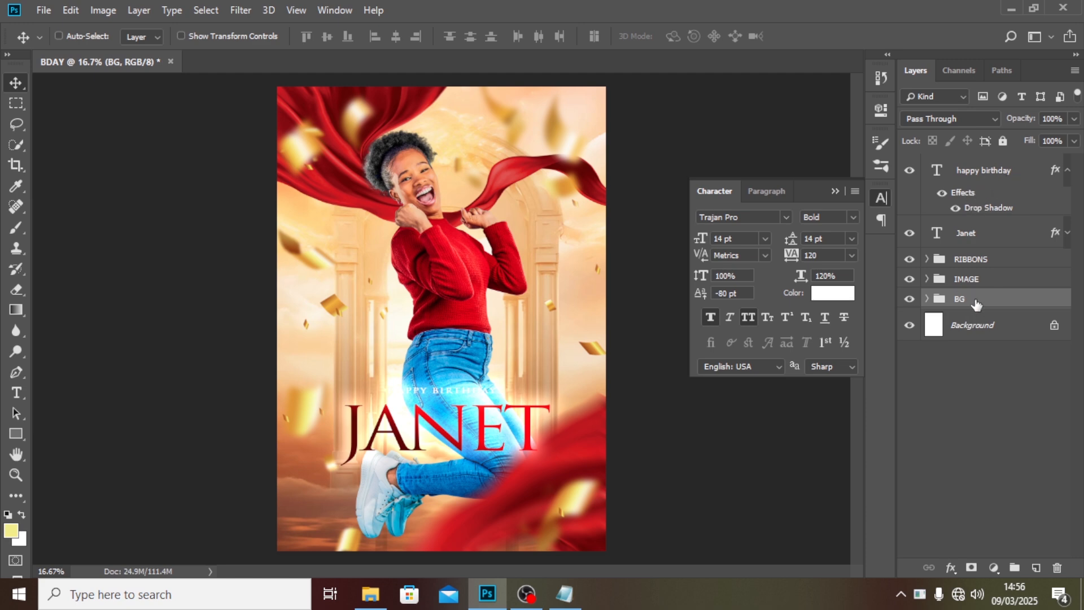
Set the HAPPY BIRTHDAY text color to black 000000.
click(1067, 170)
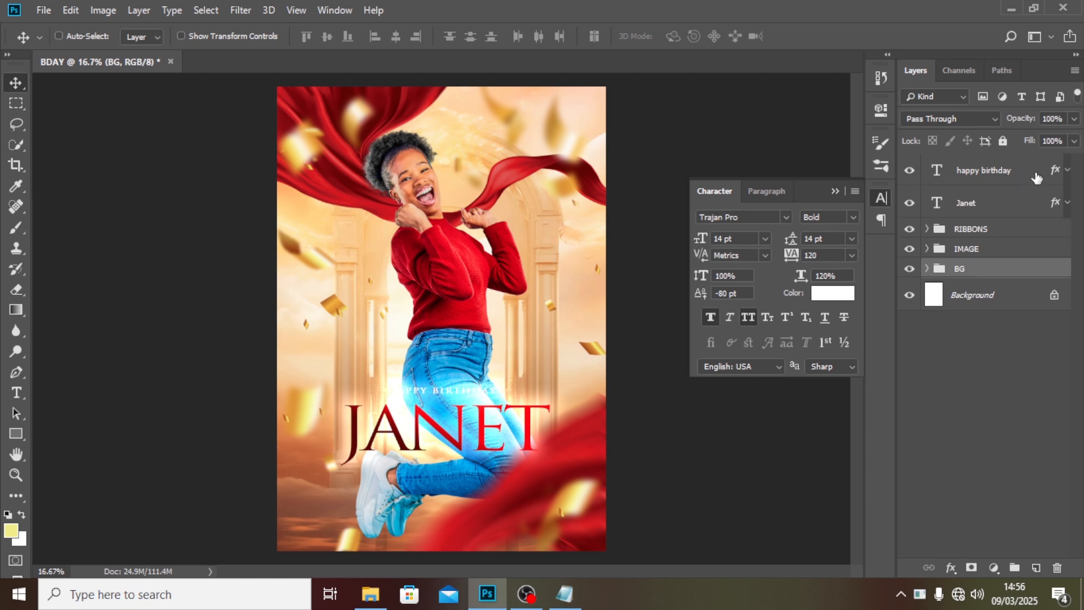
click(1068, 170)
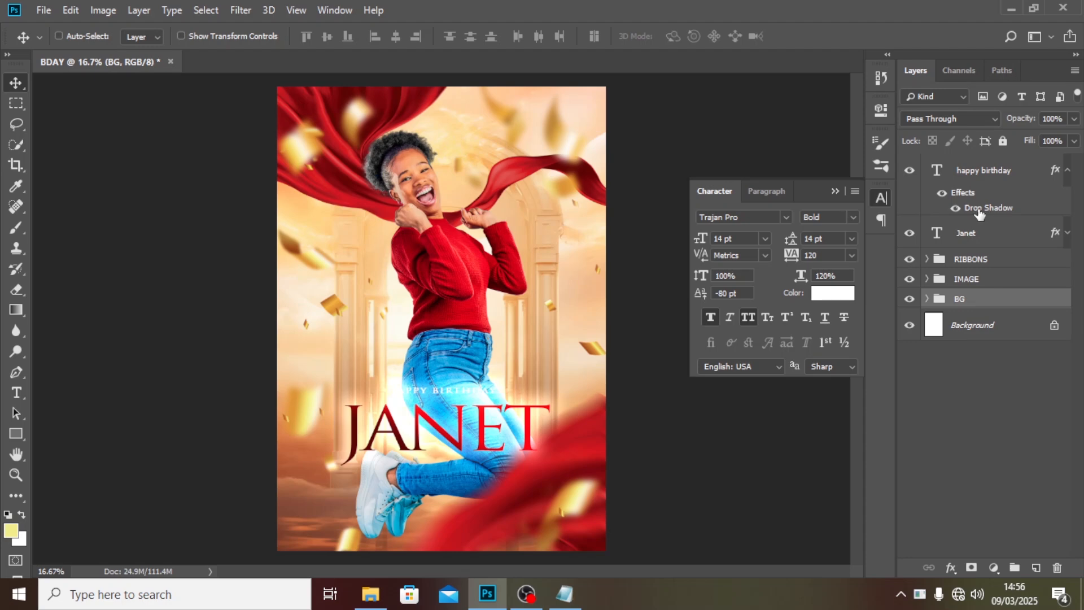
click(1063, 175)
click(1067, 170)
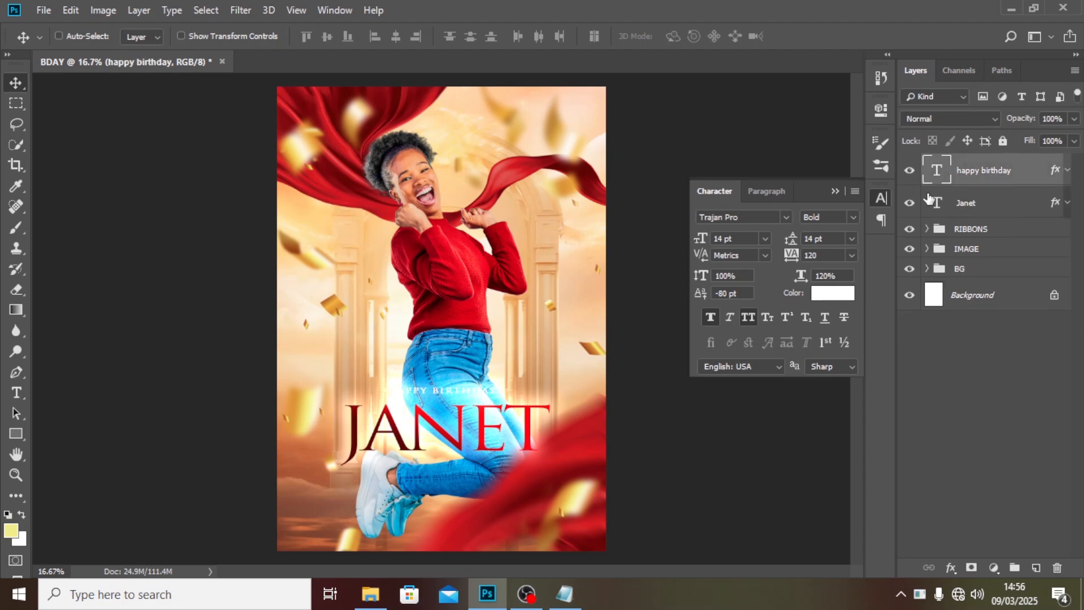
click(827, 293)
text(000000)
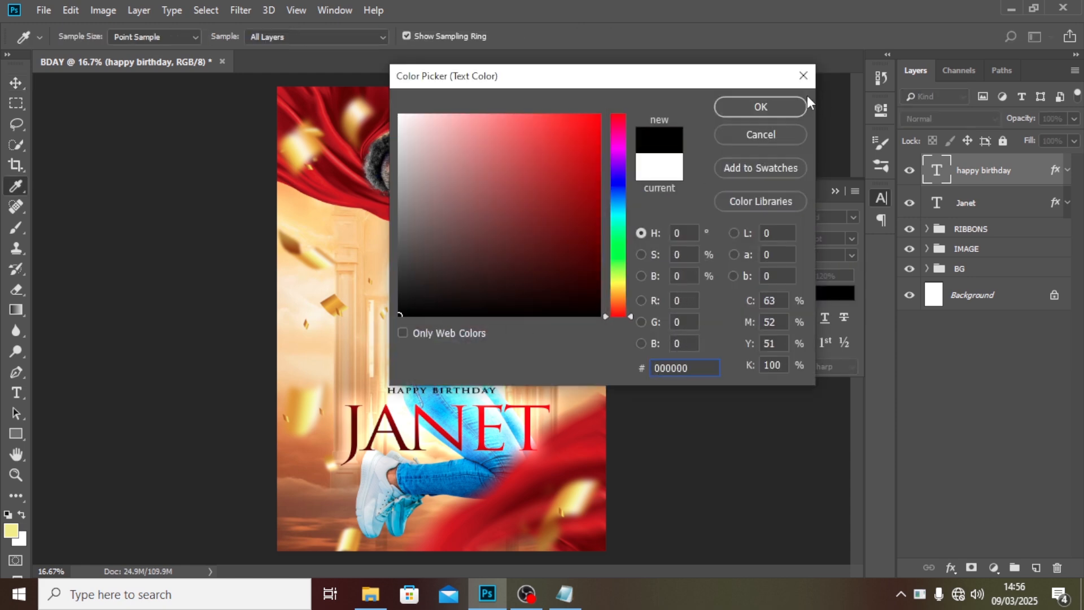
click(794, 107)
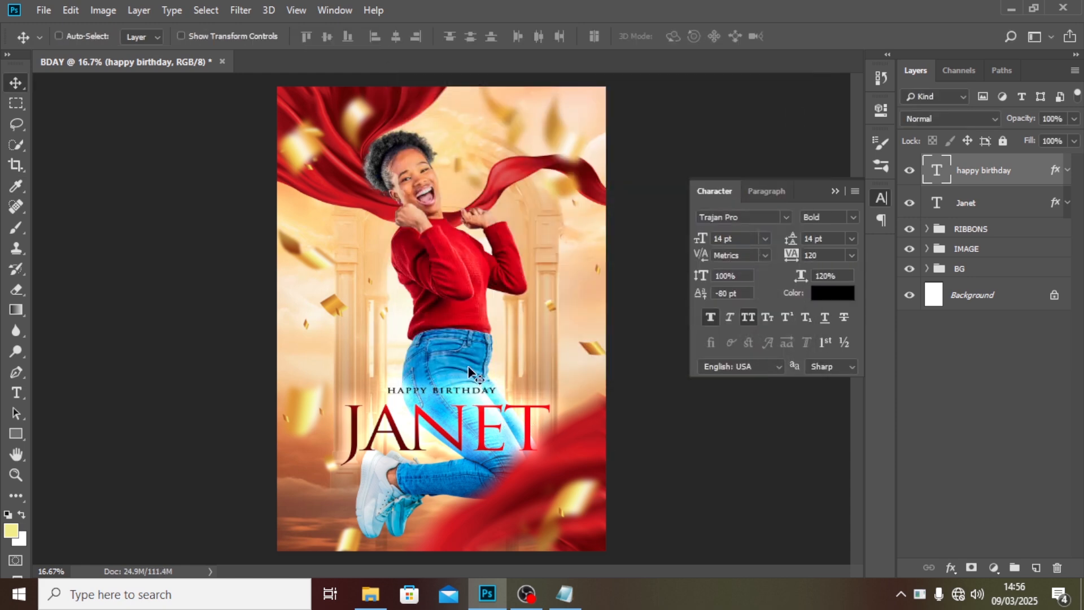
Nudge the HAPPY BIRTHDAY text slightly downward.
key(shift+Down)
key(shift+Down)
key(shift+Down)
key(shift+Down)
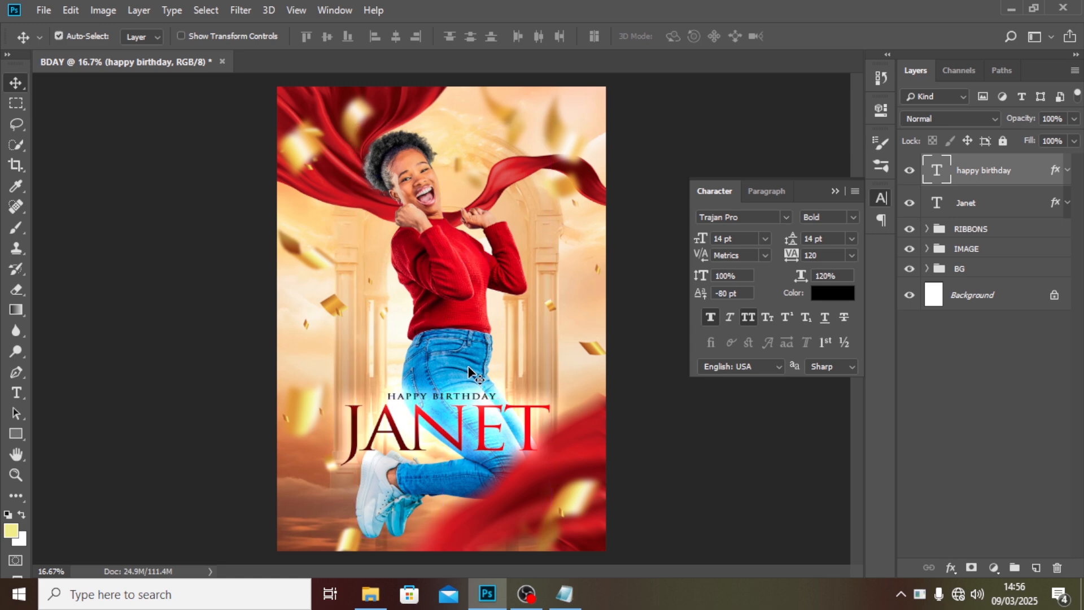
Add a new guide layout with 8 columns and 8 rows.
click(303, 6)
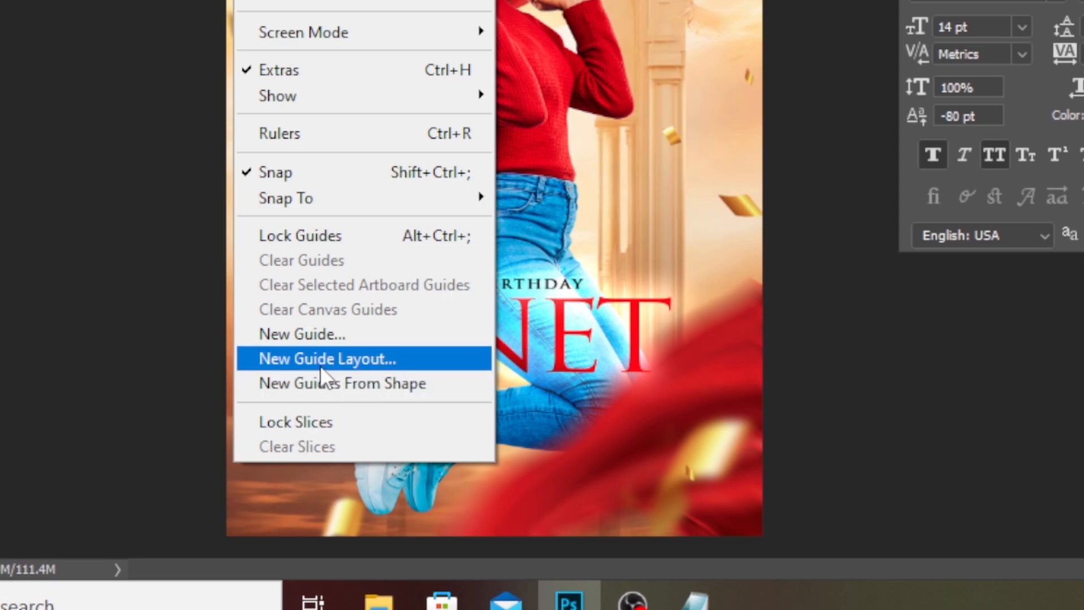
click(335, 364)
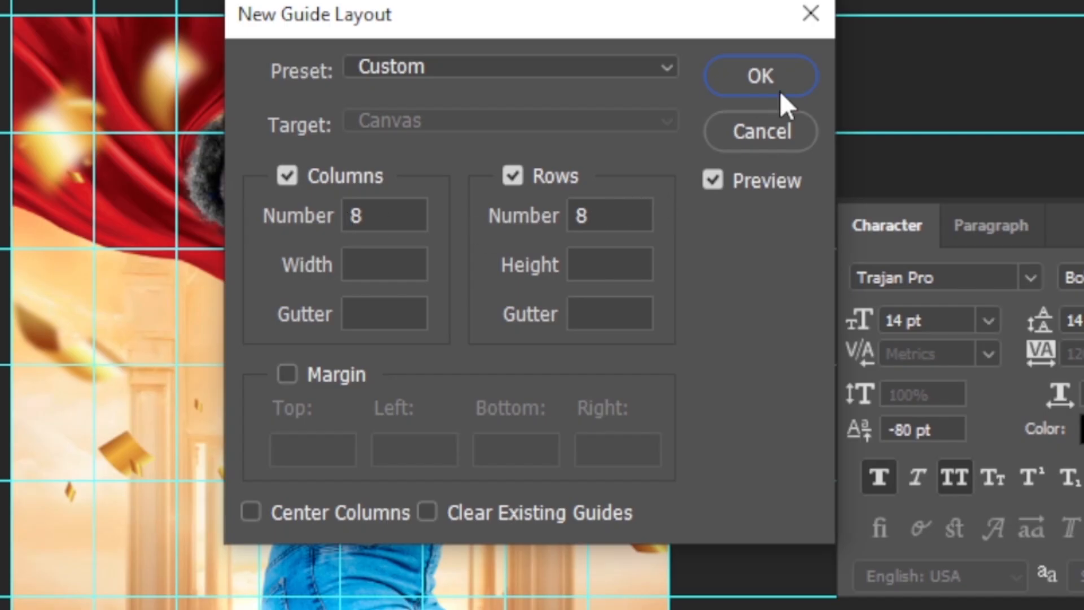
click(655, 119)
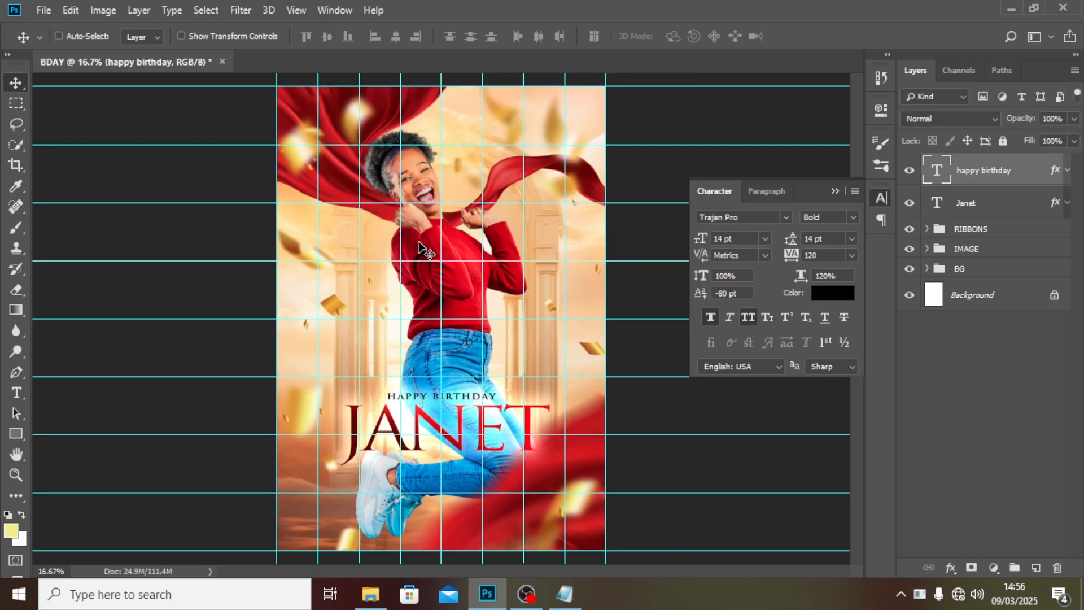
Nudge the name text slightly to the left with a free transform.
click(963, 205)
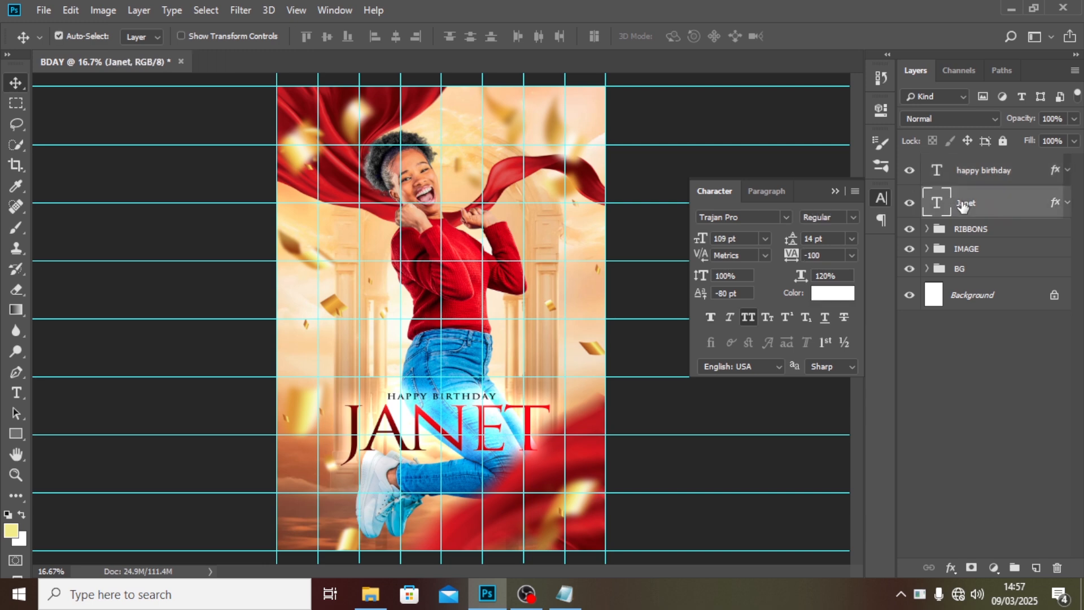
key(ctrl+t)
key(Left)
key(Left)
key(Left)
key(Left)
key(Left)
key(Left)
key(Left)
key(Left)
key(Left)
key(Left)
key(Left)
key(Left)
key(Left)
key(Left)
key(Left)
key(Left)
key(Left)
key(Left)
key(Left)
key(Left)
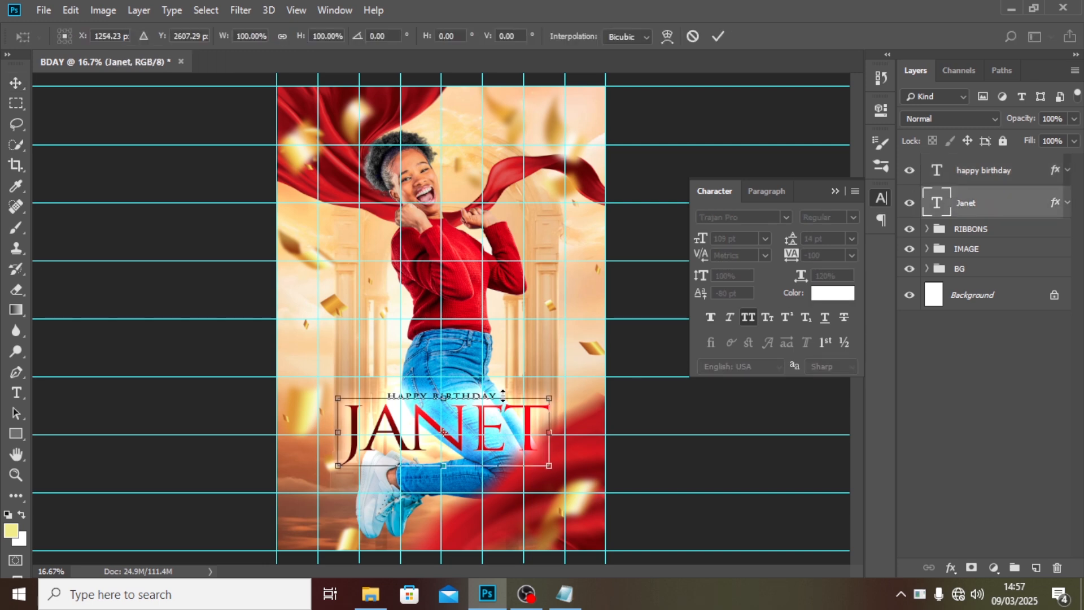
key(Return)
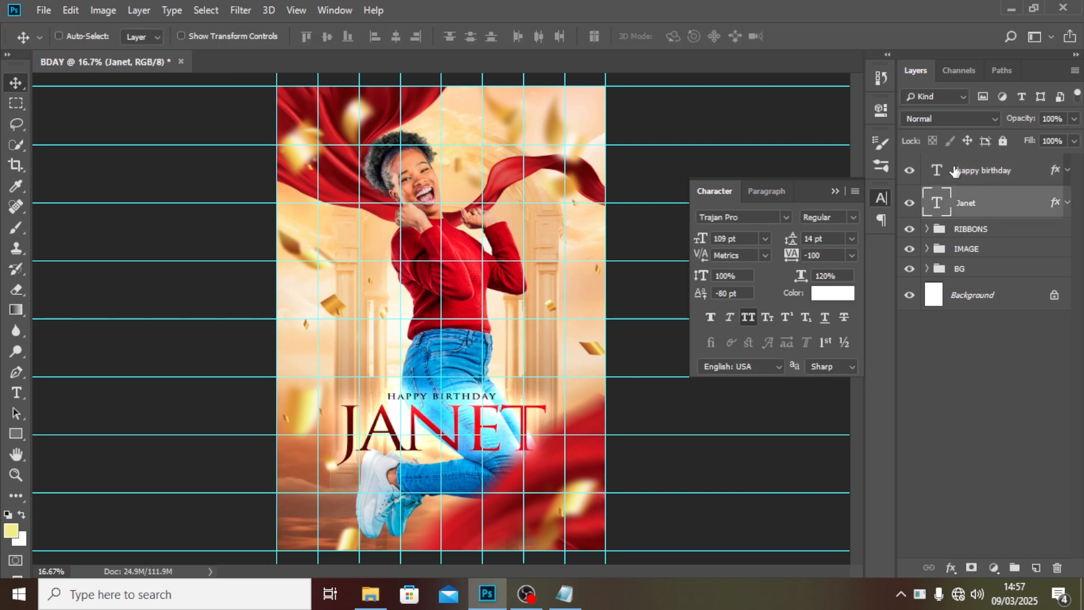
Hide the guides and group the HAPPY BIRTHDAY and name text layers into a group named NAME.
click(981, 179)
key(ctrl+t)
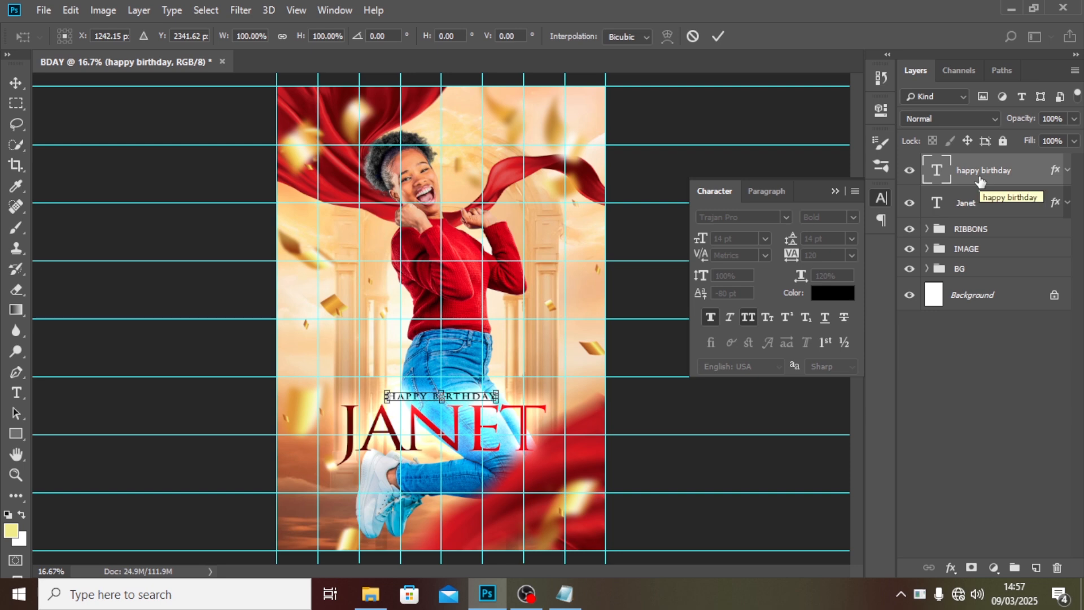
key(Return)
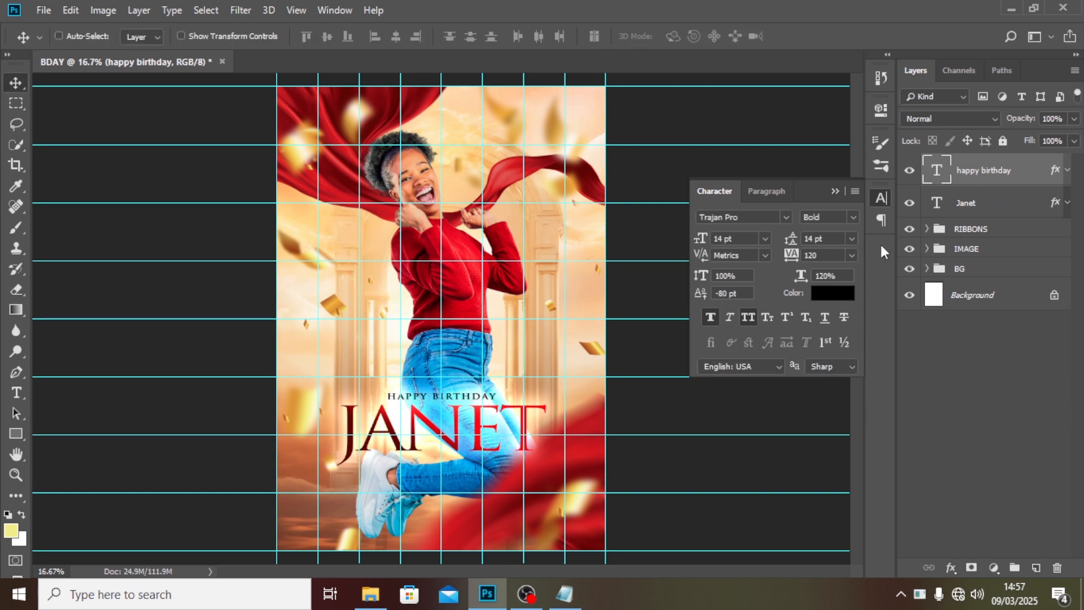
key(ctrl+semicolon)
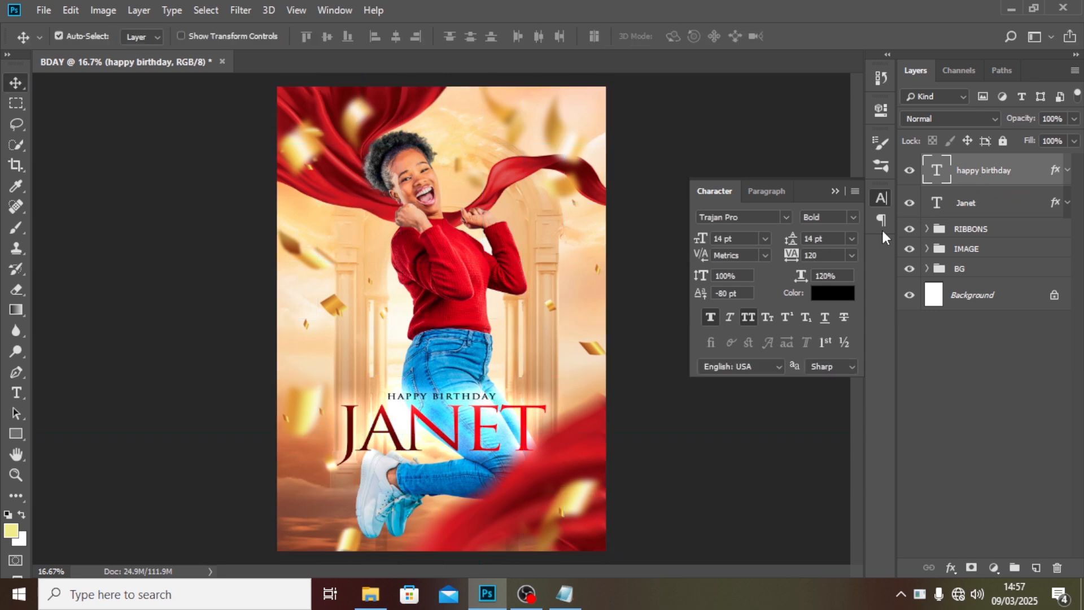
ctrl+click(985, 207)
key(ctrl+g)
double_click(973, 163)
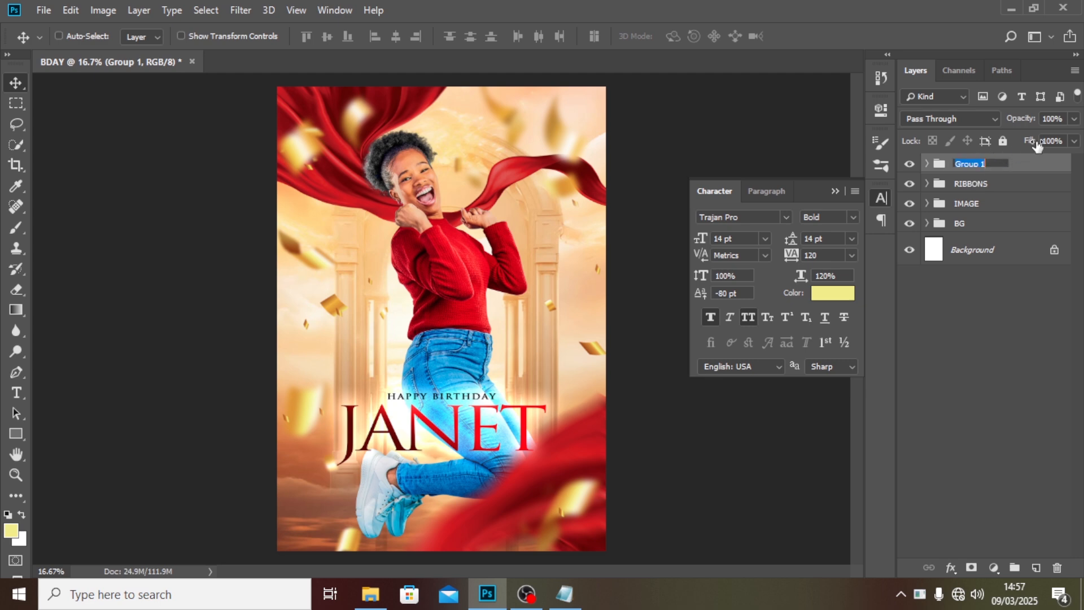
text(NAME)
key(Return)
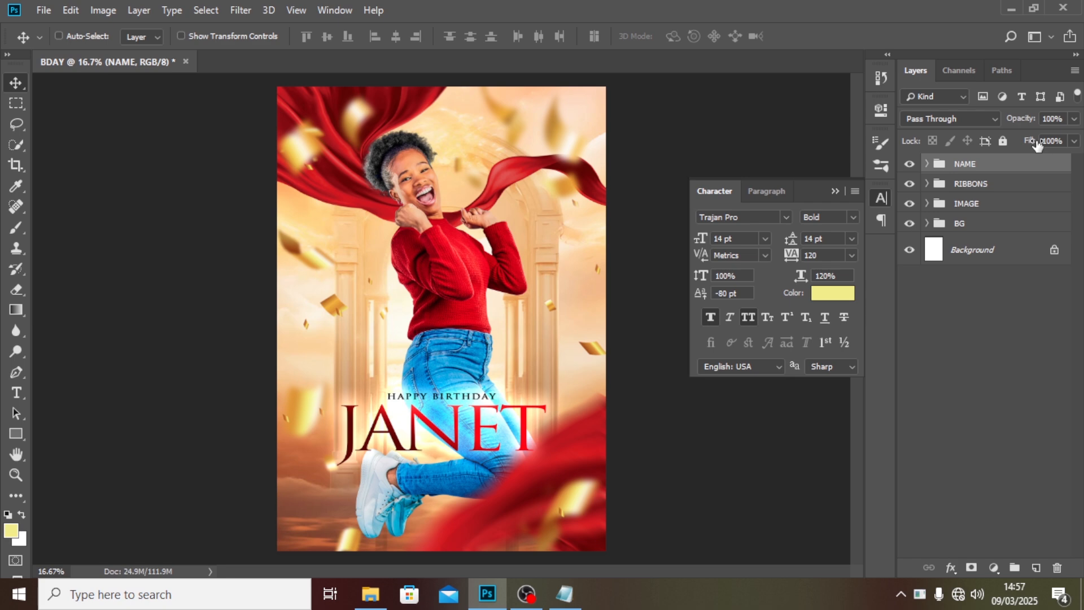
Drag the red speech-bubble shape in from the file browser and place it just above the HAPPY BIRTHDAY text.
key(t)
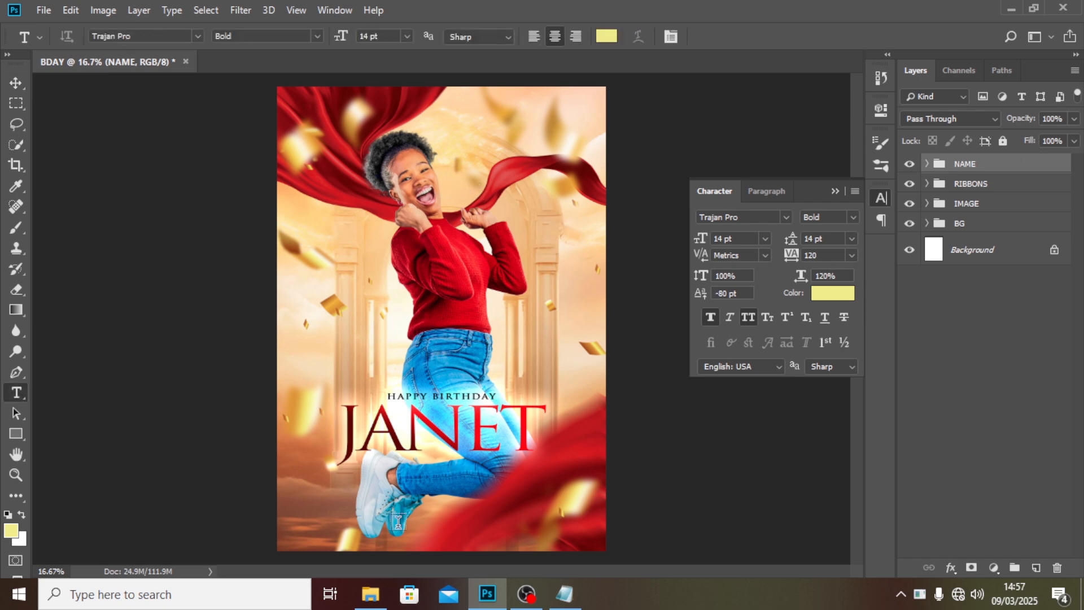
click(371, 593)
drag(669, 113, 450, 326)
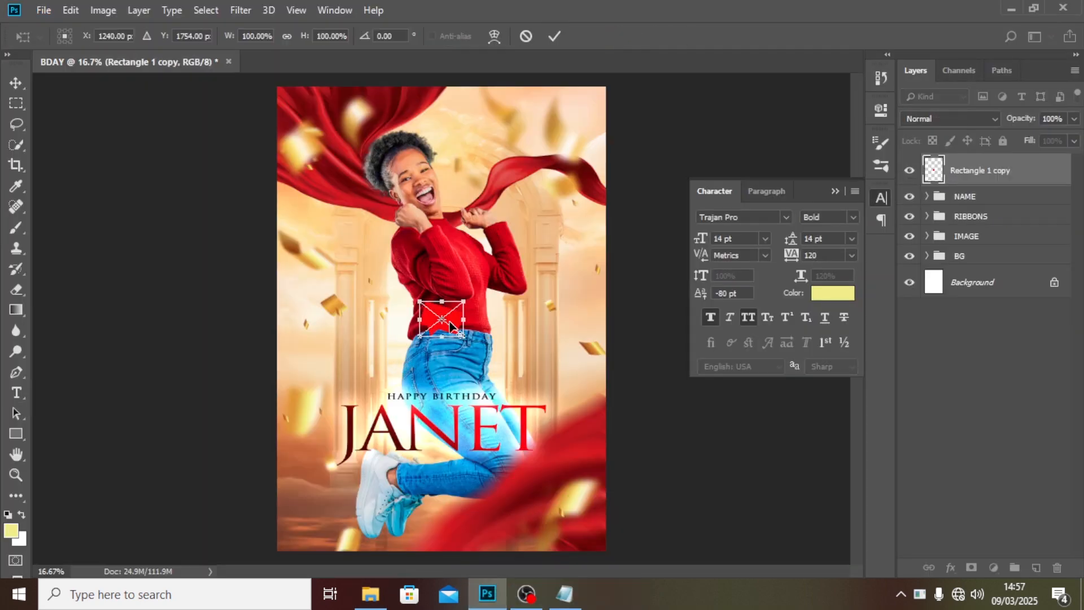
key(Return)
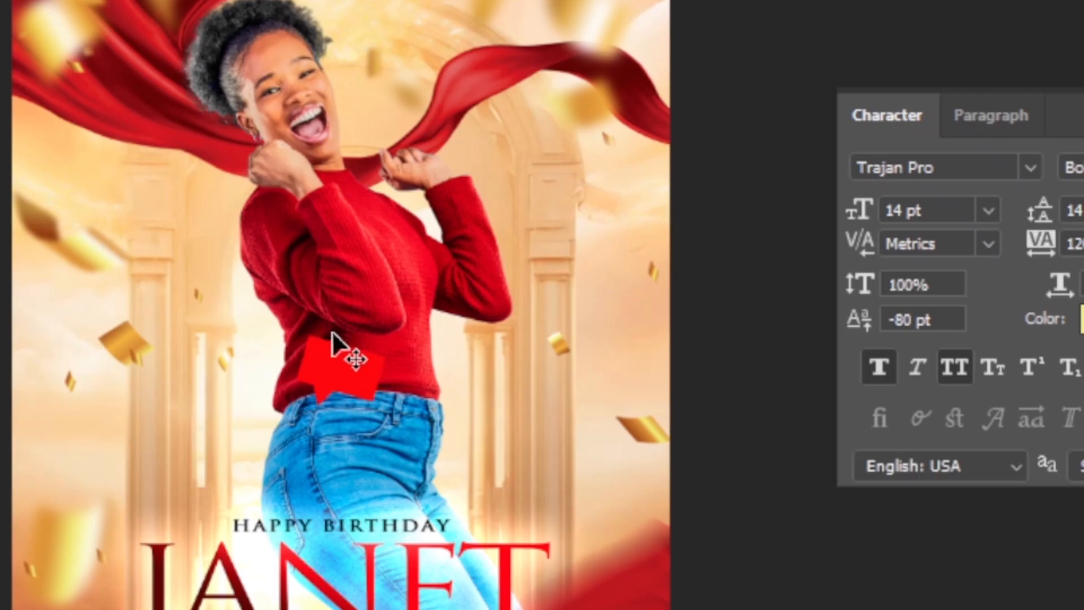
drag(333, 340, 337, 493)
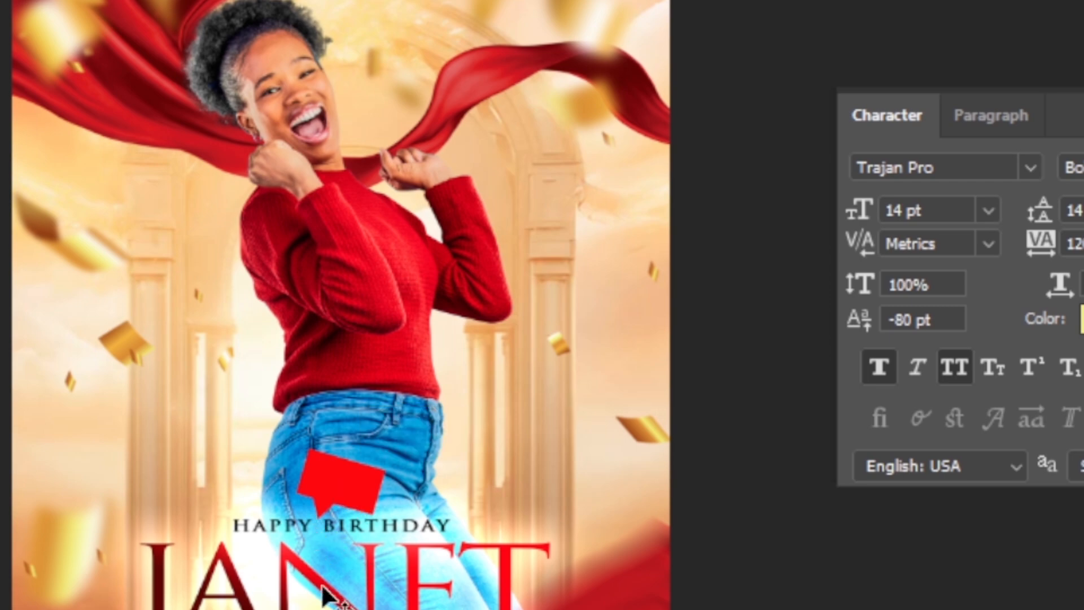
Create a text layer containing the date 27th Feb., copied from the Notepad file.
key(t)
click(334, 317)
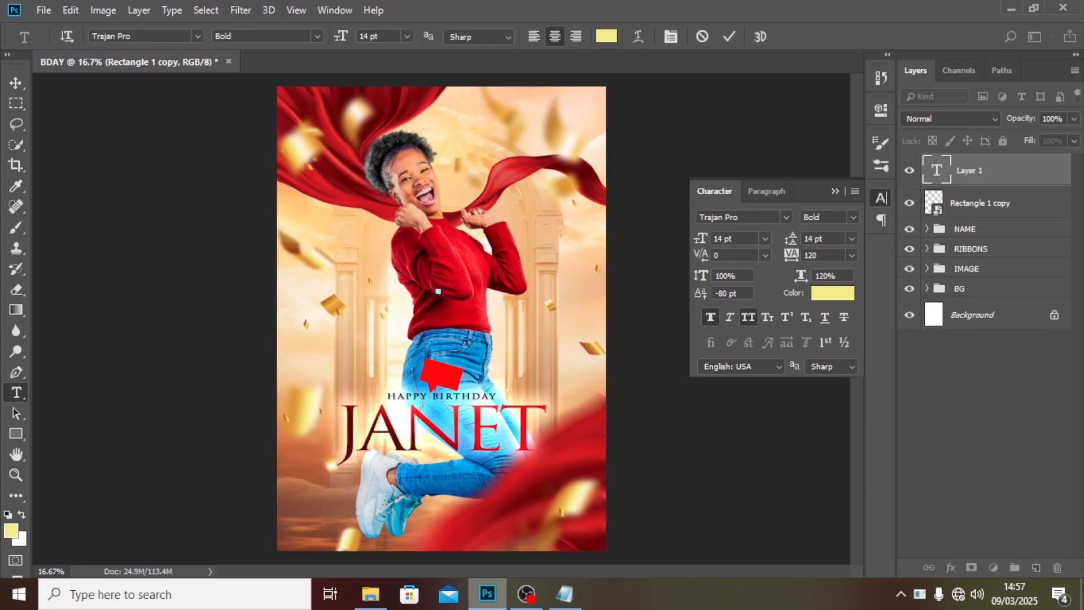
click(565, 594)
drag(106, 166, 78, 141)
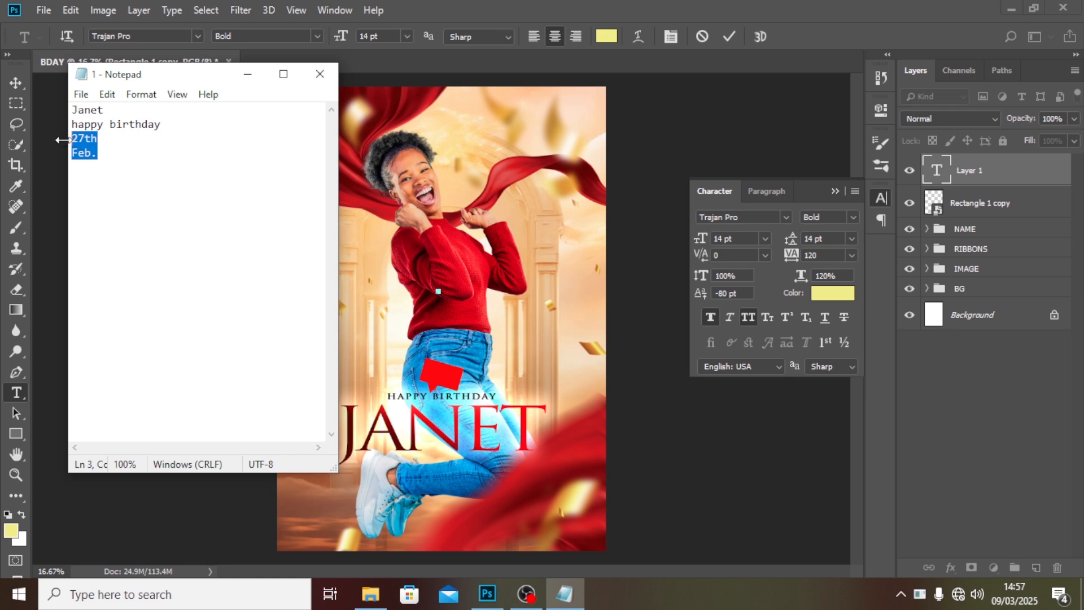
click(652, 274)
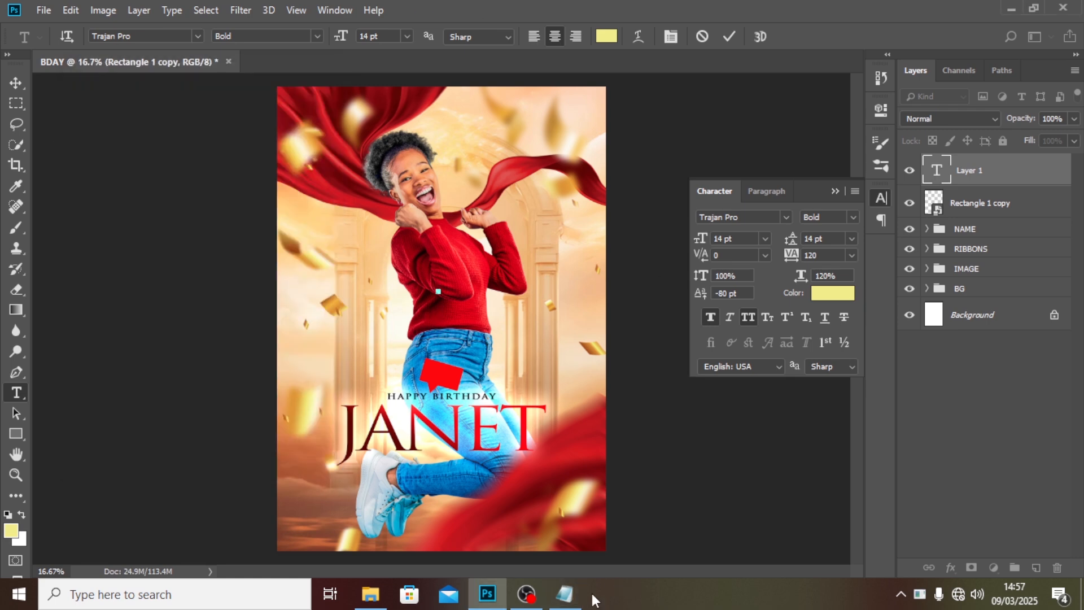
click(573, 600)
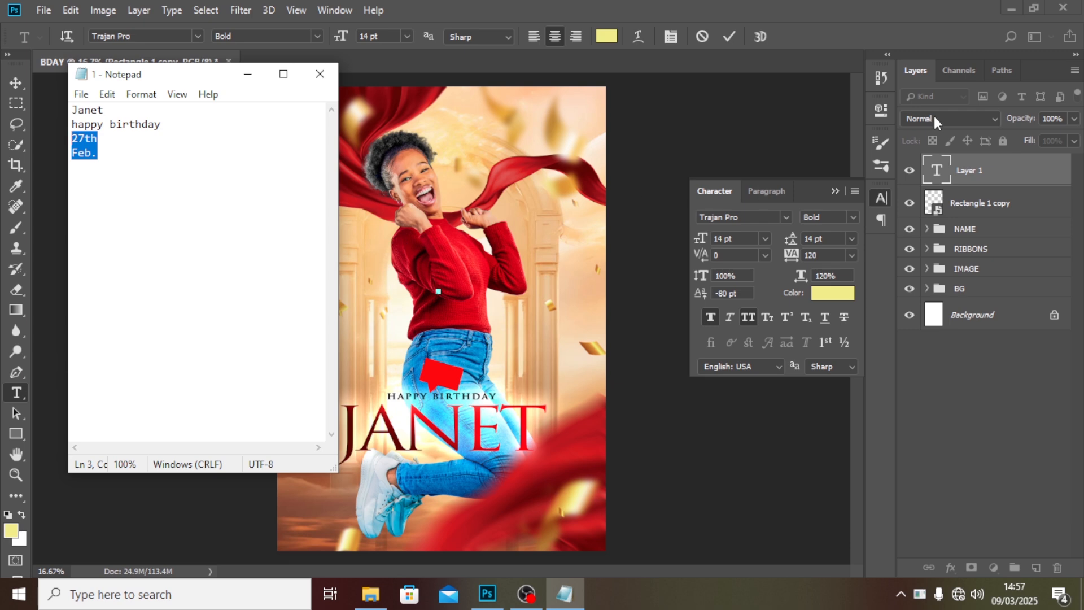
click(945, 168)
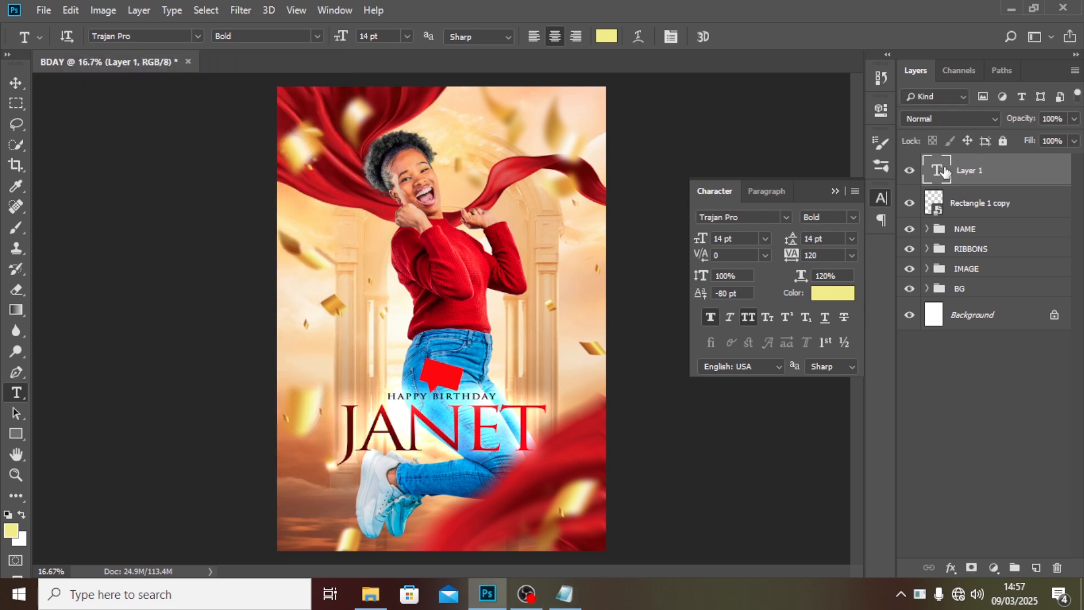
double_click(945, 169)
text(27th Feb.)
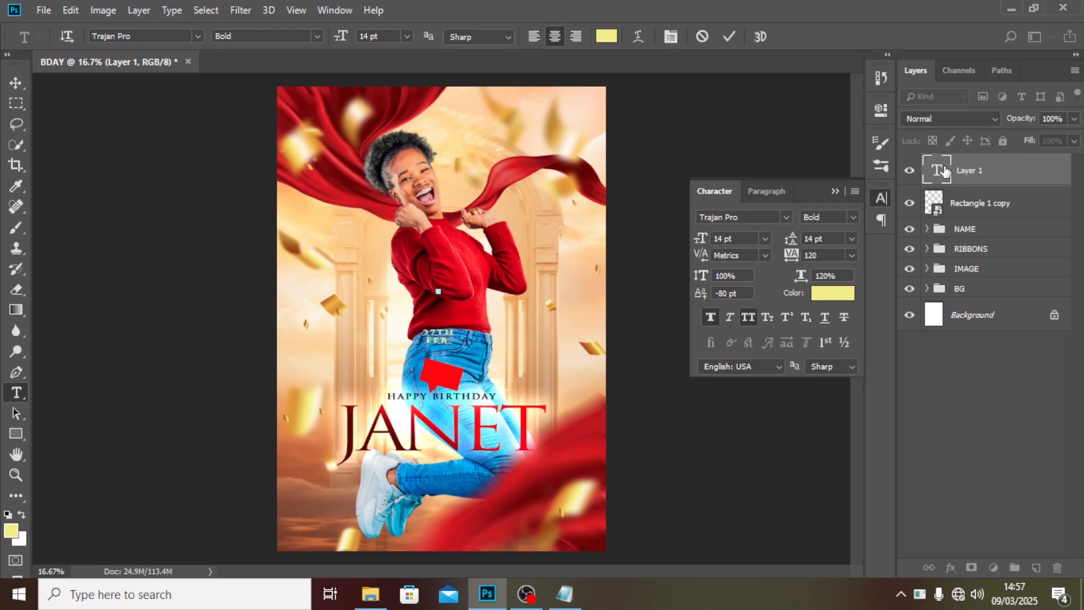
key(ctrl+Return)
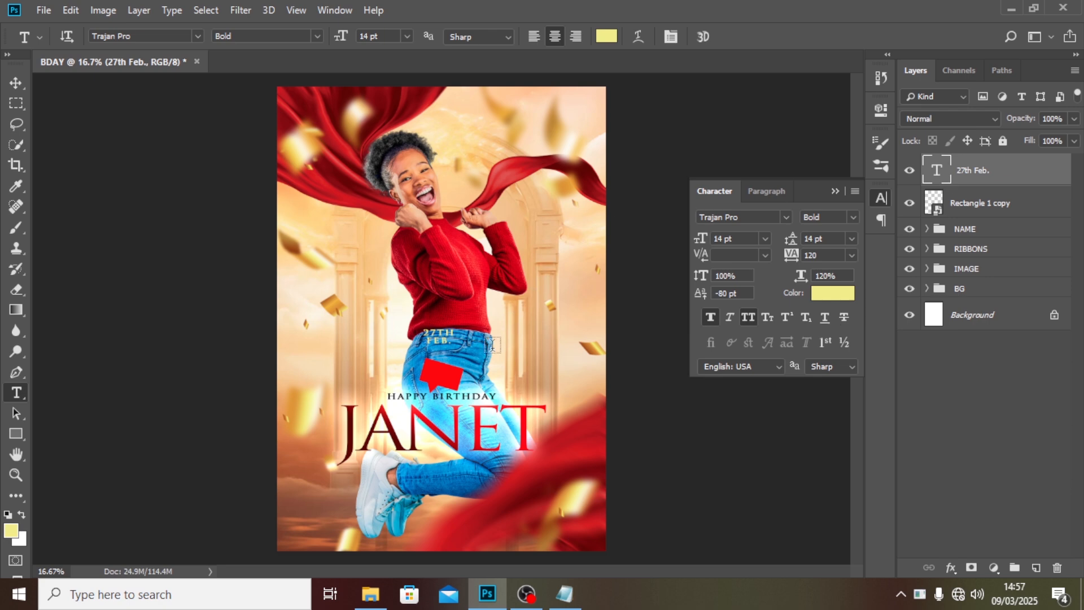
Move the date text onto the red bubble and set its color to white ffffff.
key(v)
drag(442, 338, 445, 377)
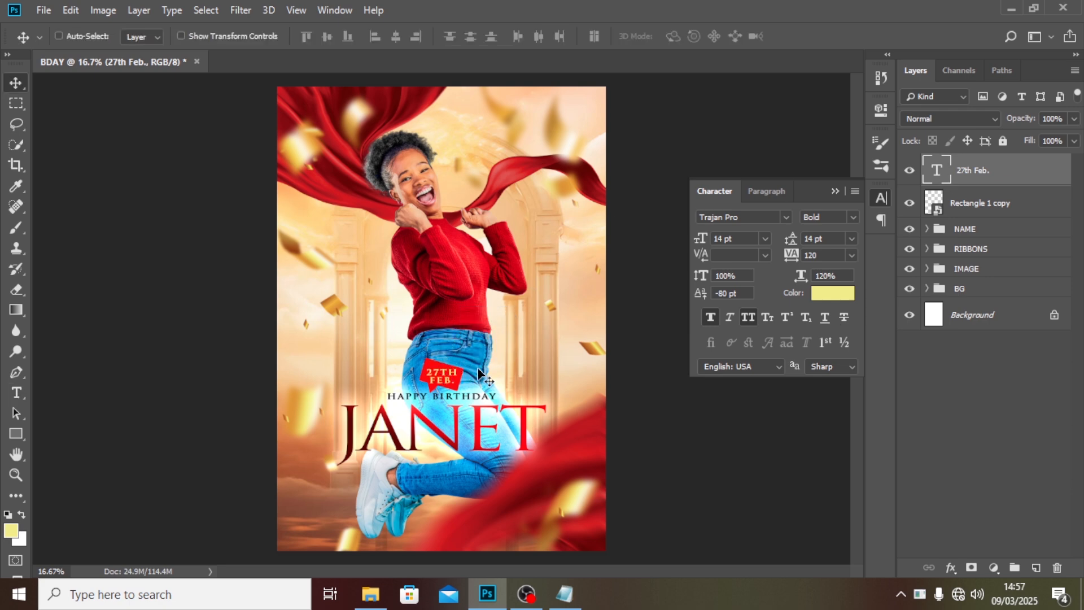
click(837, 297)
text(ffffff)
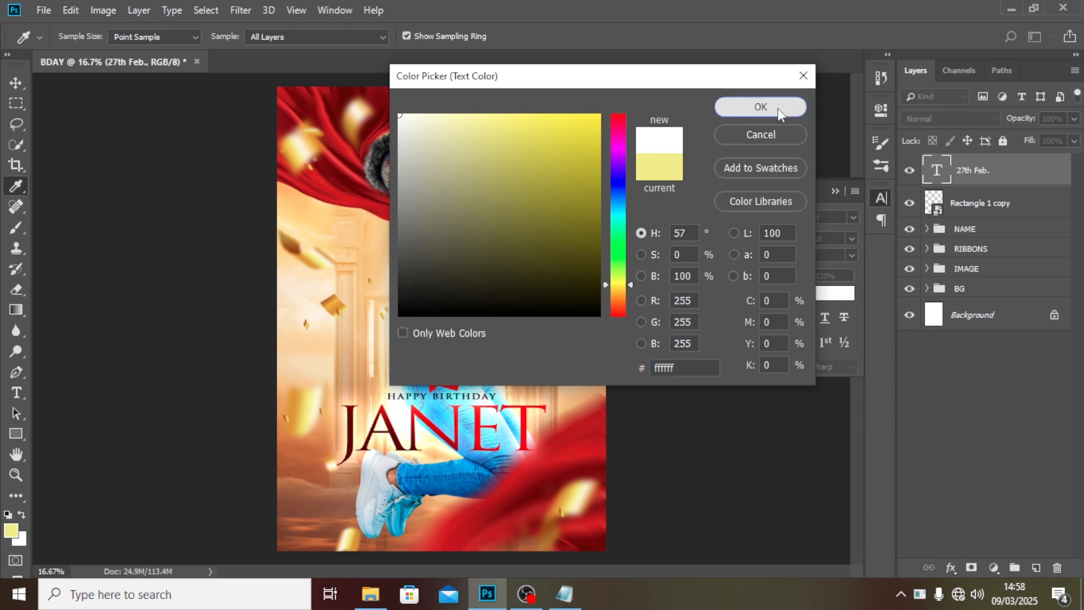
click(778, 107)
Set the date text's tracking to 0.
key(ctrl+plus)
key(ctrl+plus)
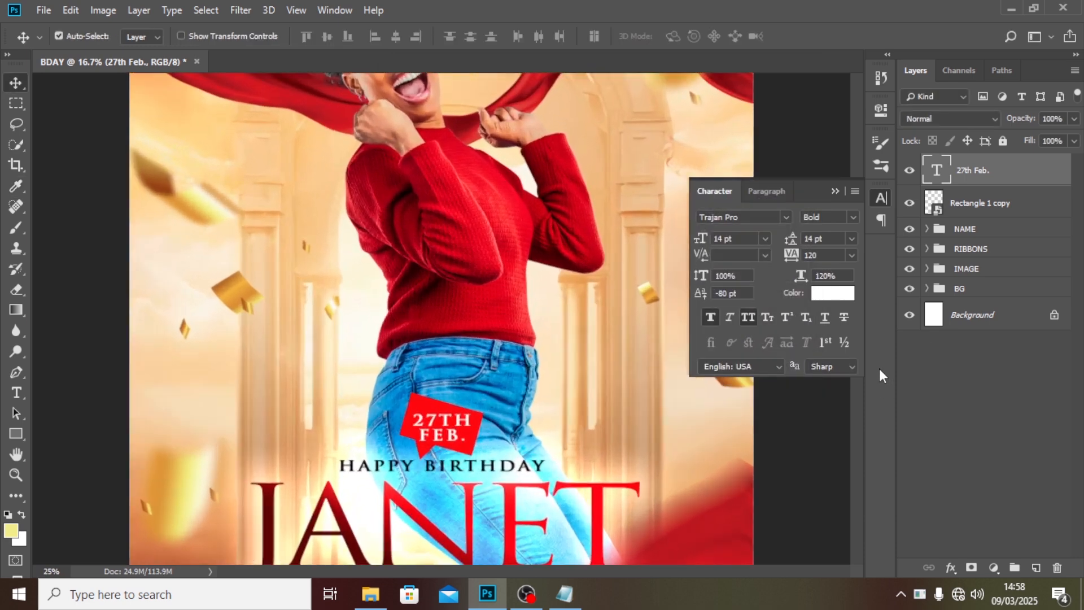
click(824, 256)
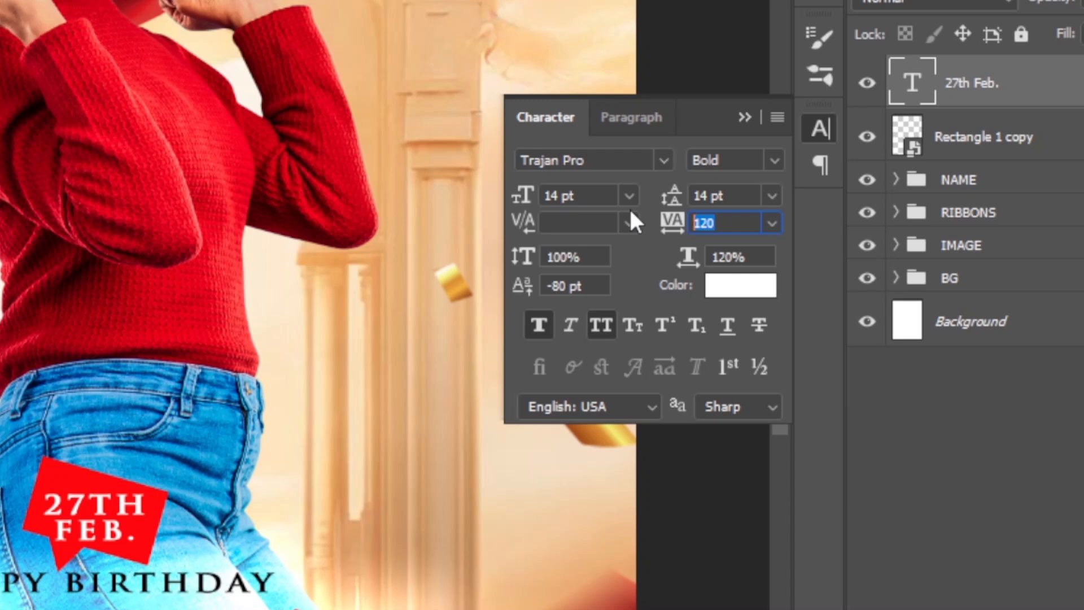
text(0)
key(Return)
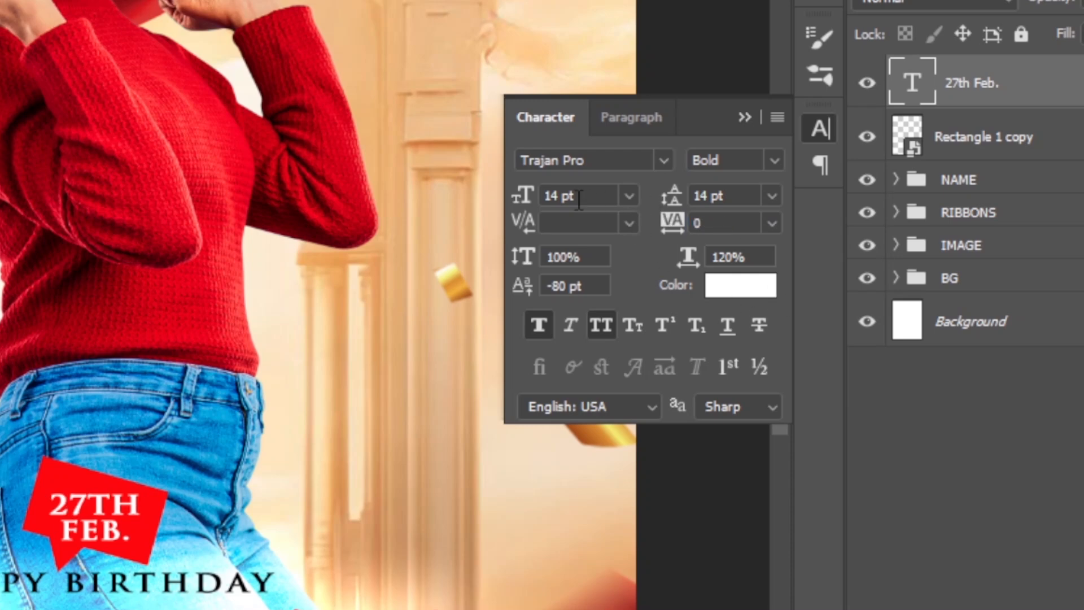
Rotate the date text slightly to follow the tilt of the red bubble.
click(526, 187)
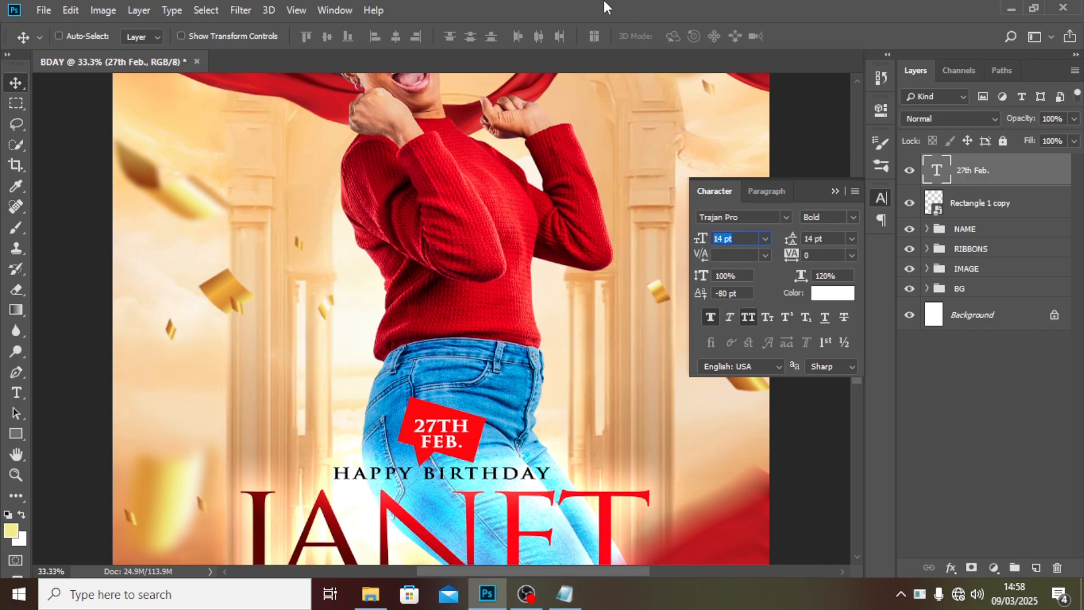
key(Return)
click(840, 191)
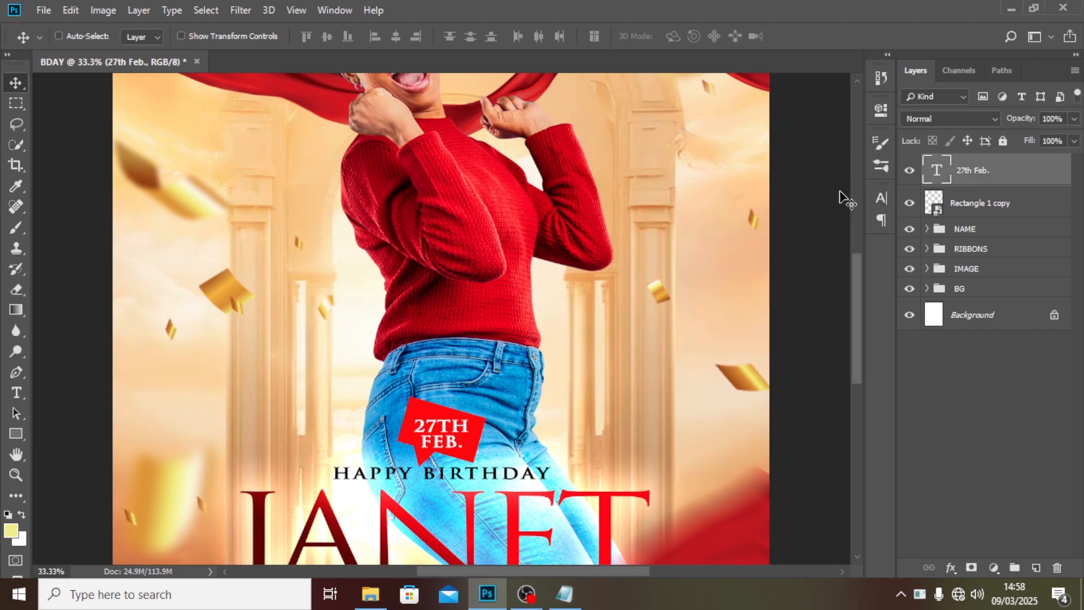
key(ctrl+t)
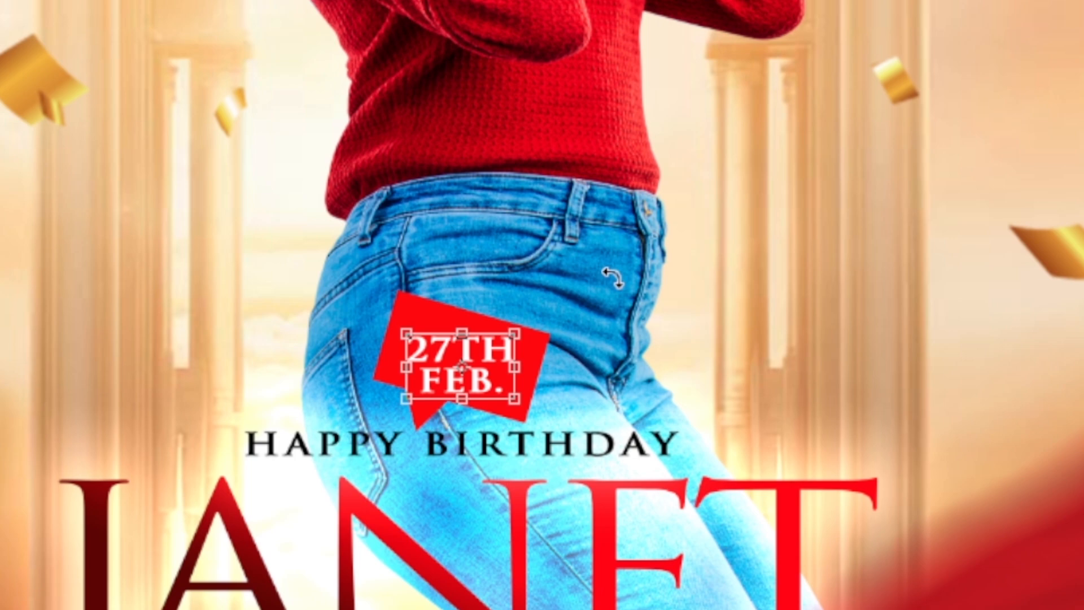
drag(613, 277, 633, 325)
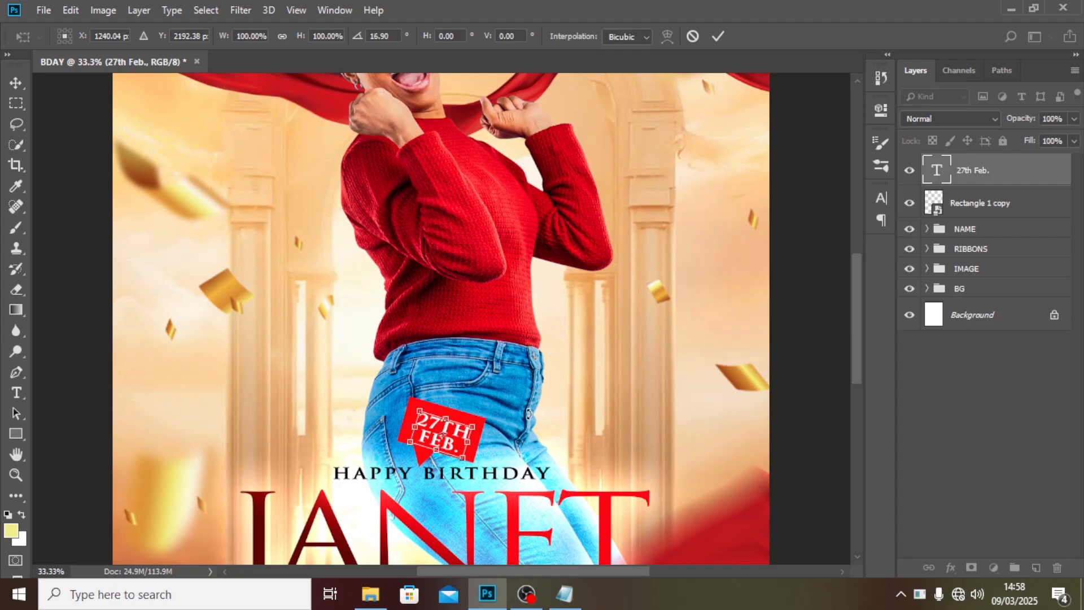
key(Return)
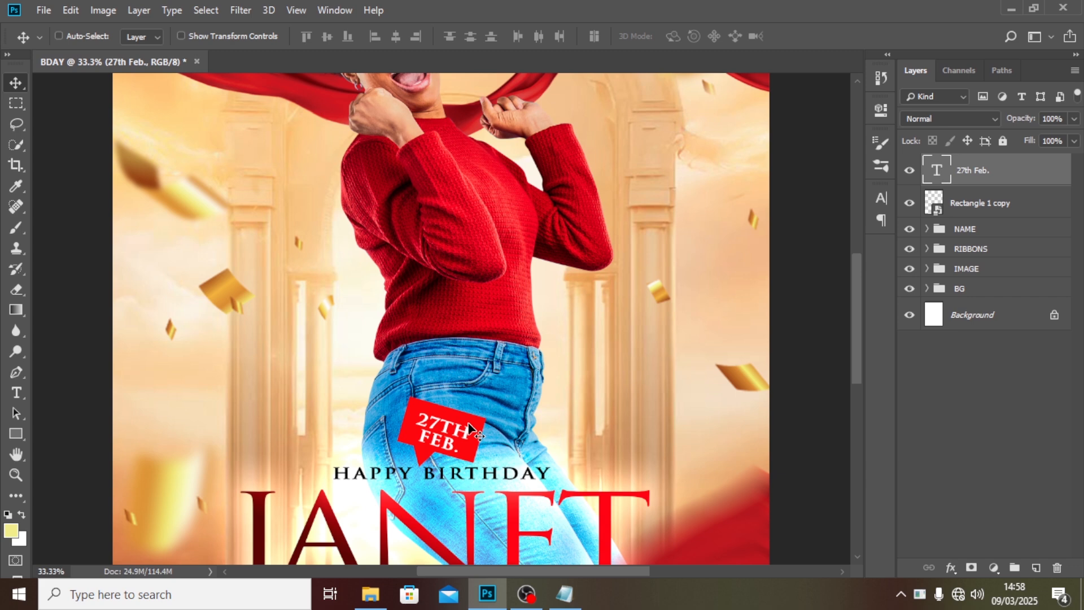
Nudge the date text up and to the right so it sits centered on the bubble.
key(Up)
key(Up)
key(Up)
key(Up)
key(Right)
key(Right)
key(Right)
key(Right)
key(Right)
key(Right)
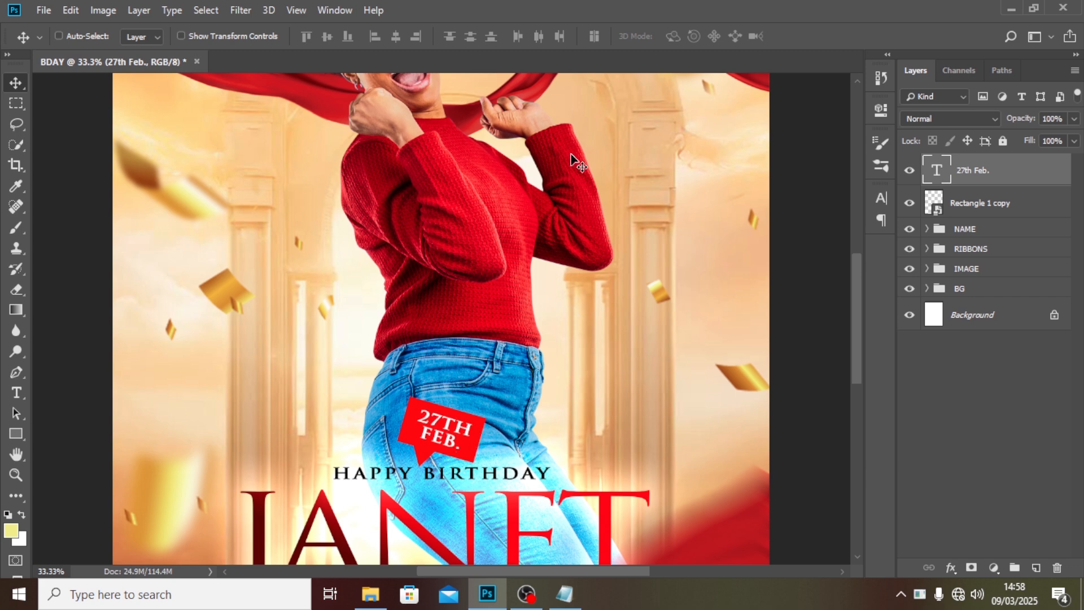
Group the date text and the bubble shape into a group named DATE.
key(ctrl+minus)
key(ctrl+0)
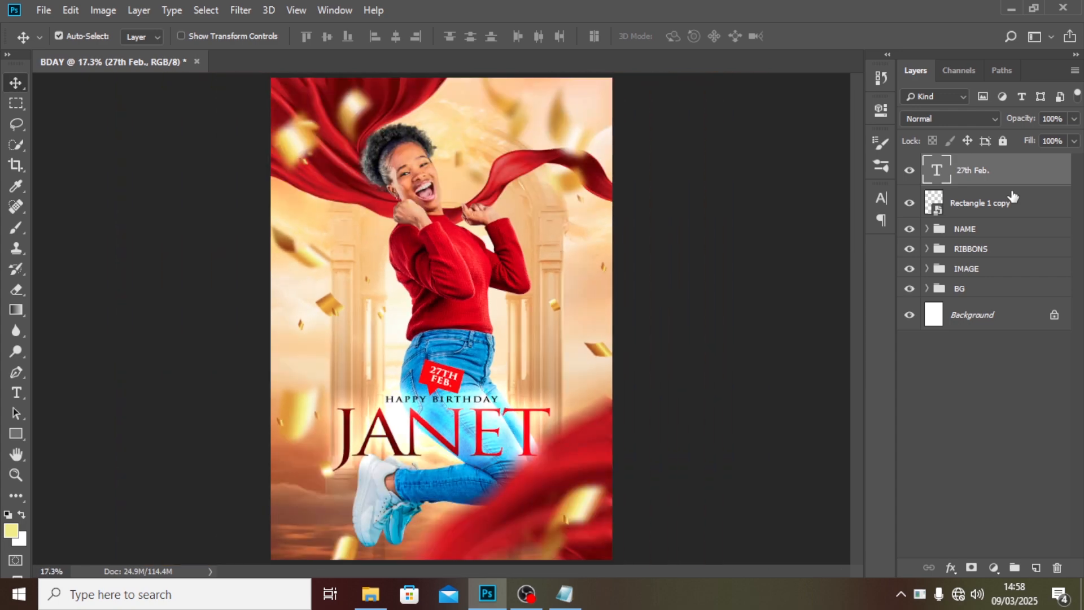
ctrl+click(1001, 210)
key(ctrl+g)
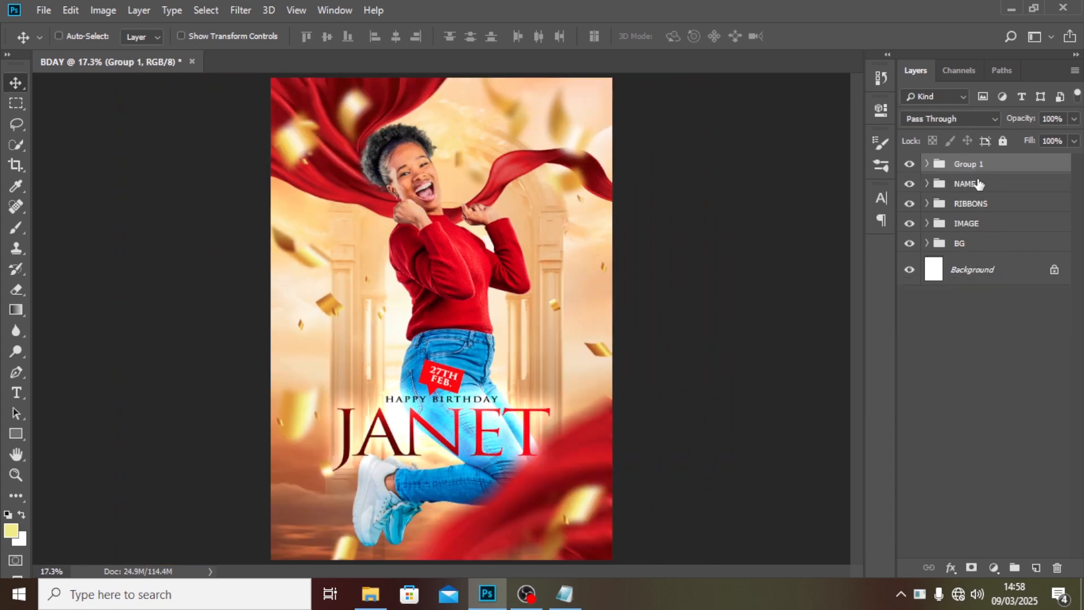
double_click(965, 165)
text(DATE)
key(Return)
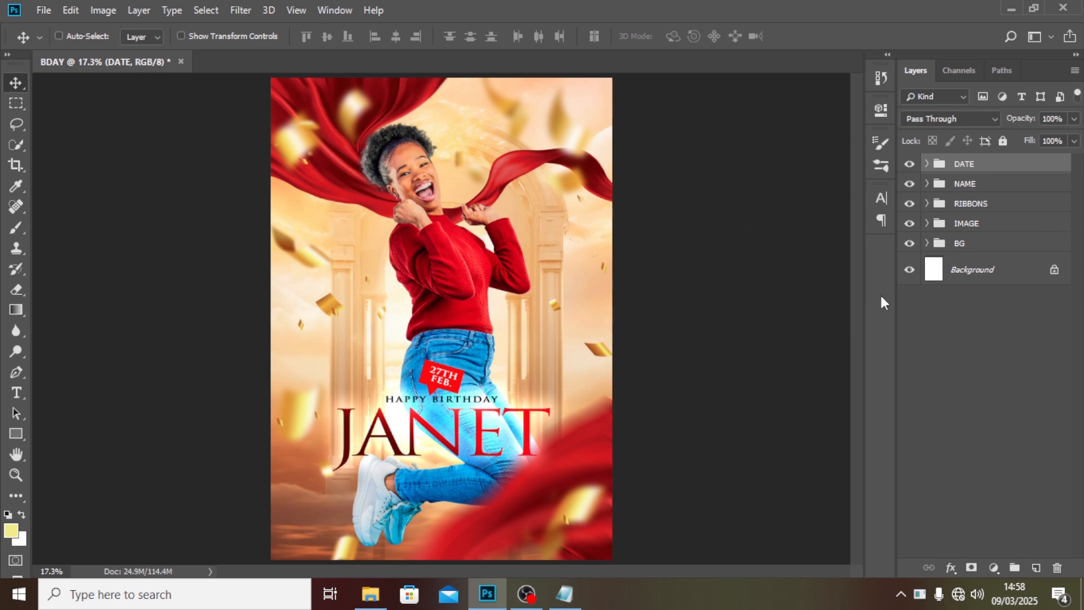
On a new top layer, paint one 900 px soft cream dab over the woman's waist and set its blend mode to Linear Dodge (Add).
click(1037, 569)
click(13, 232)
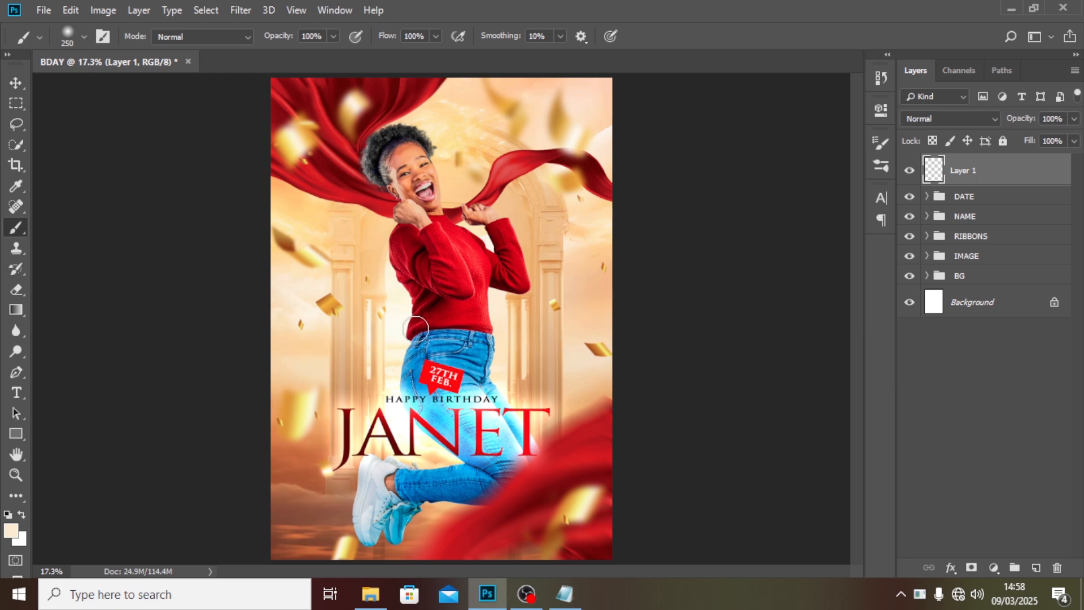
key(bracketright)
key(bracketright)
key(bracketright)
key(bracketright)
key(bracketright)
key(bracketright)
key(bracketright)
key(bracketright)
key(bracketright)
key(bracketleft)
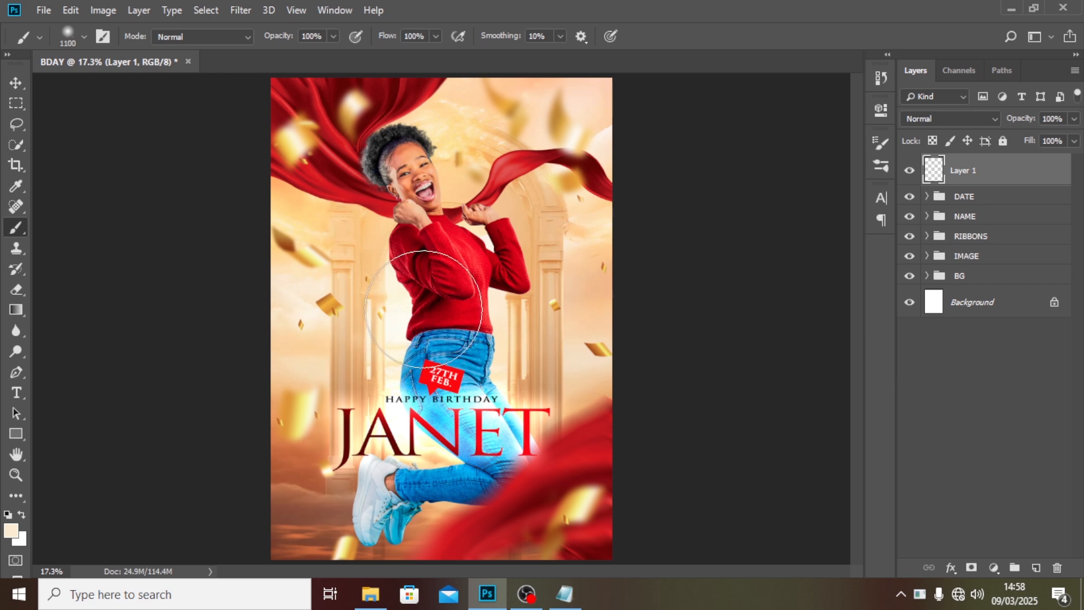
key(bracketleft)
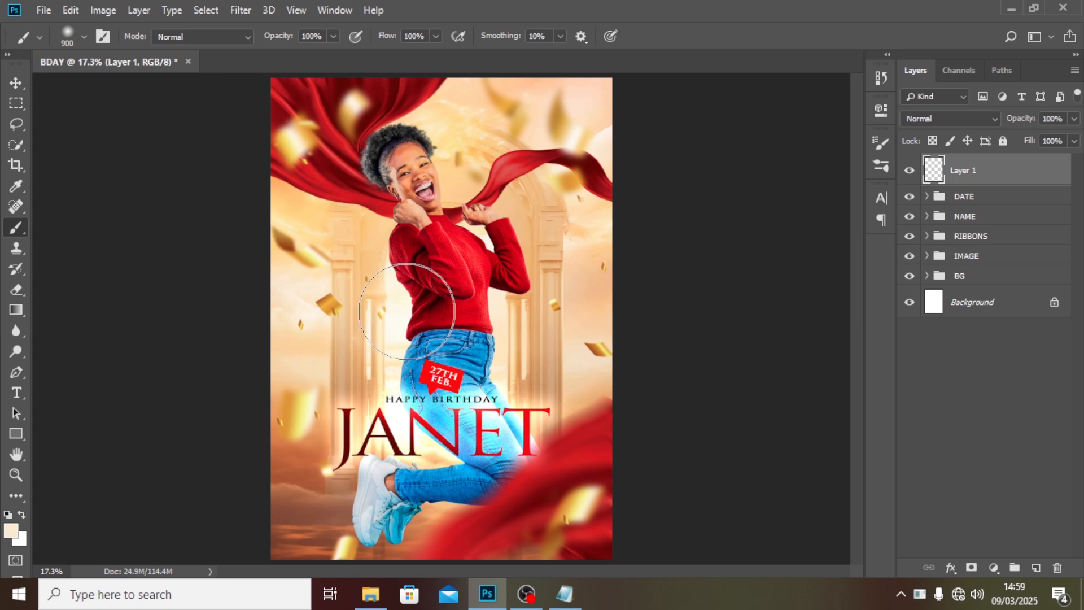
click(409, 306)
click(917, 118)
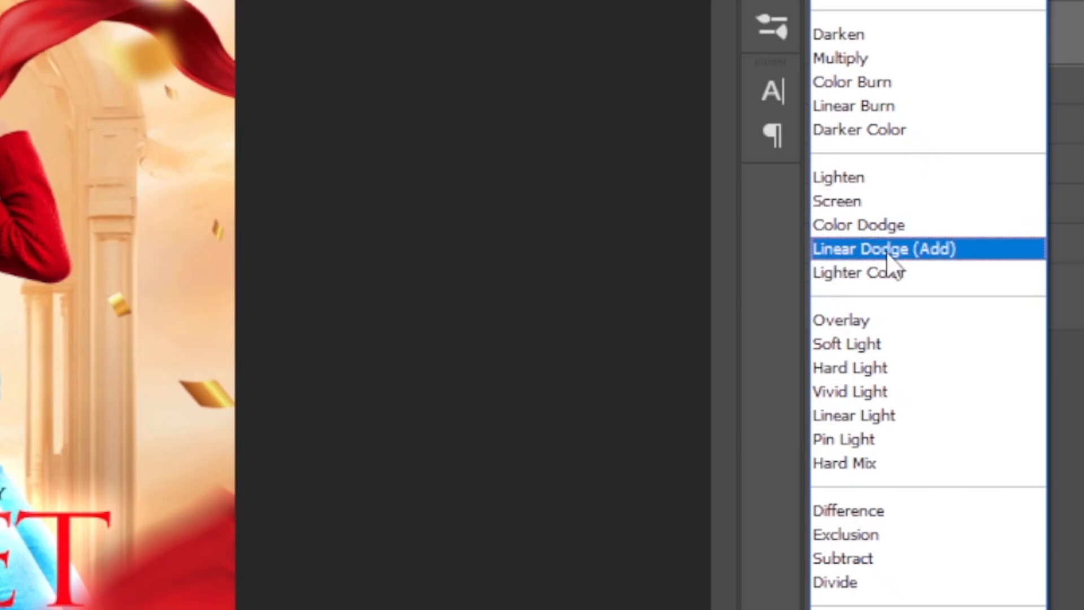
click(887, 255)
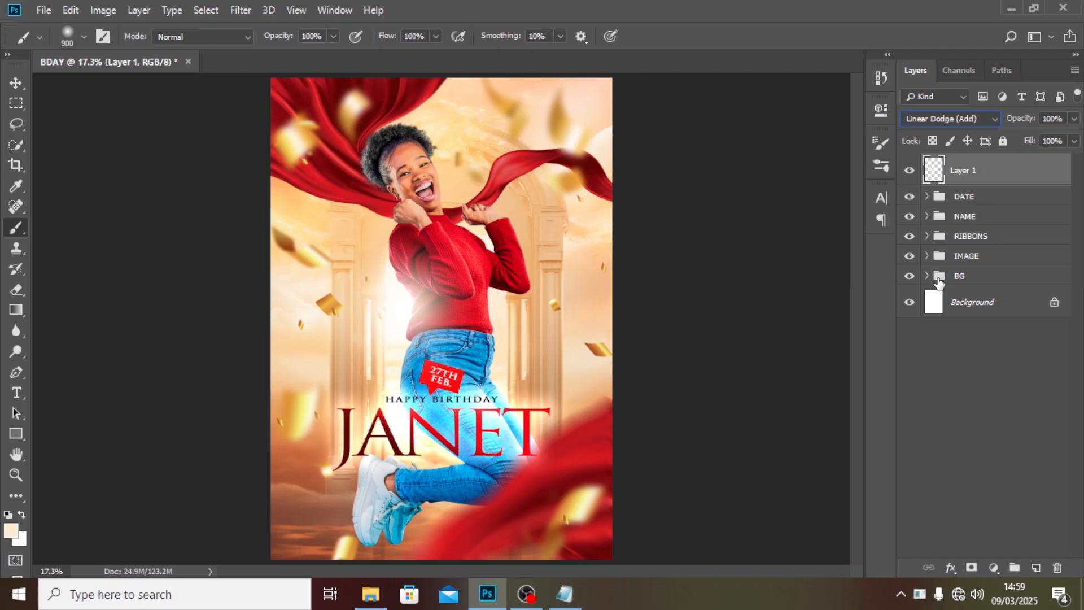
Transform the waist glow dab, narrowing its width to about 59%.
key(ctrl+t)
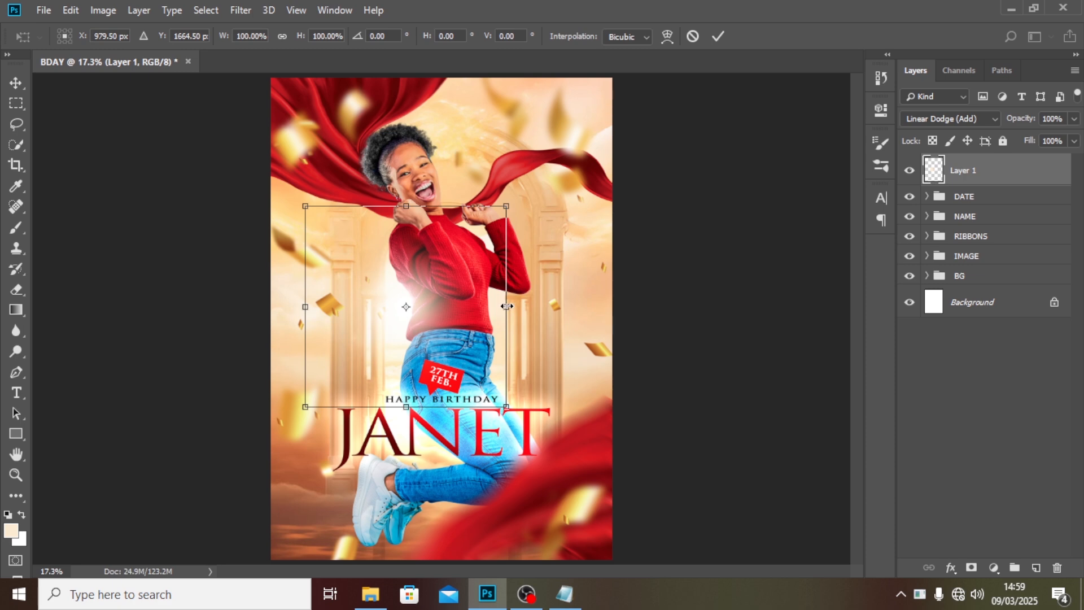
drag(506, 306, 464, 291)
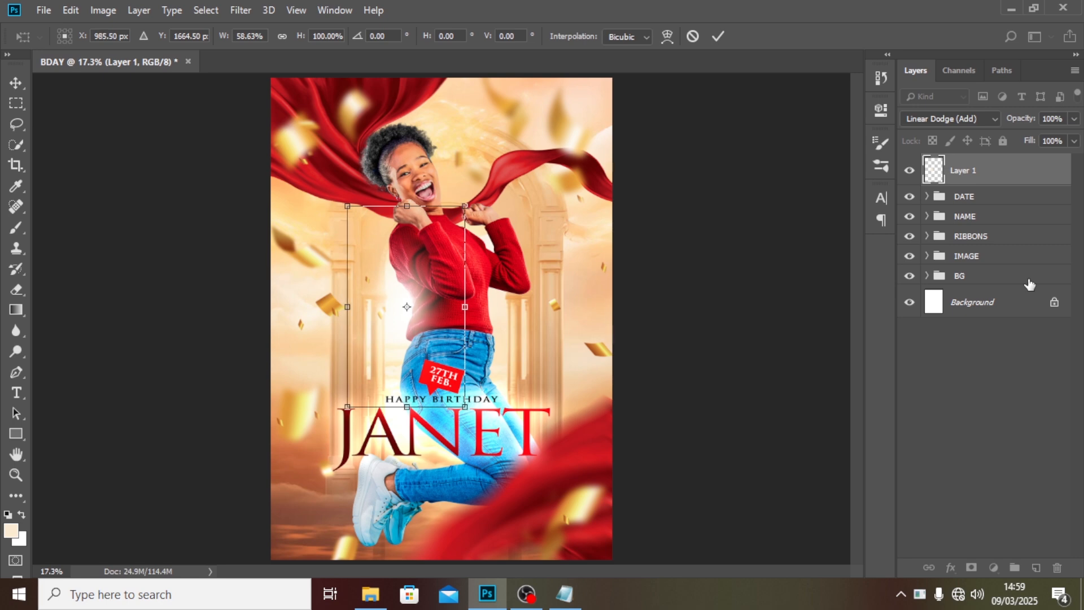
key(Return)
Add a new layer with a soft cream brush dab and set its blend mode to Linear Dodge (Add).
key(b)
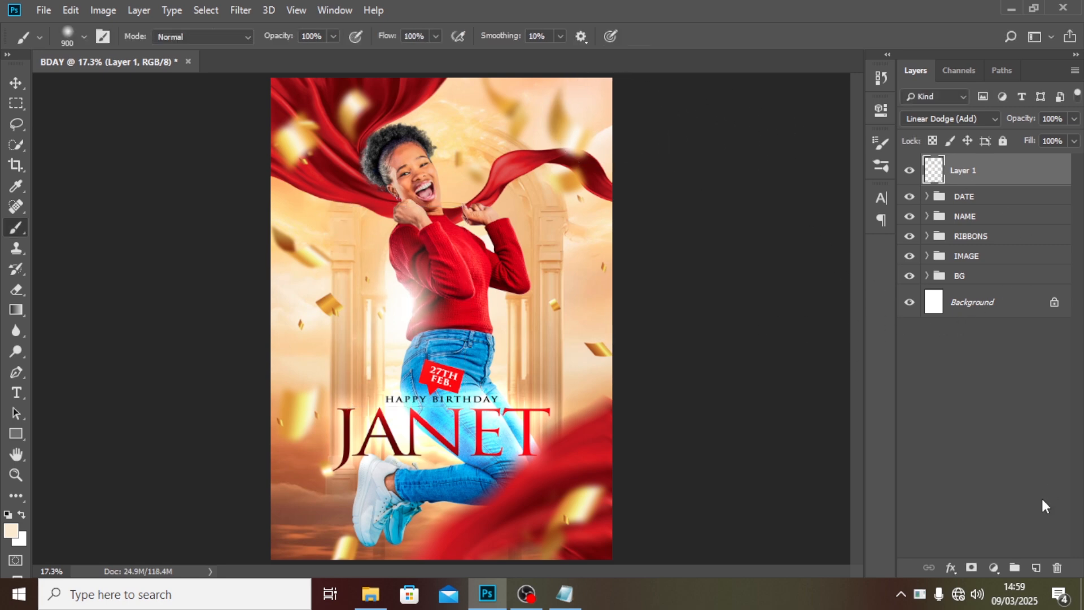
click(1037, 568)
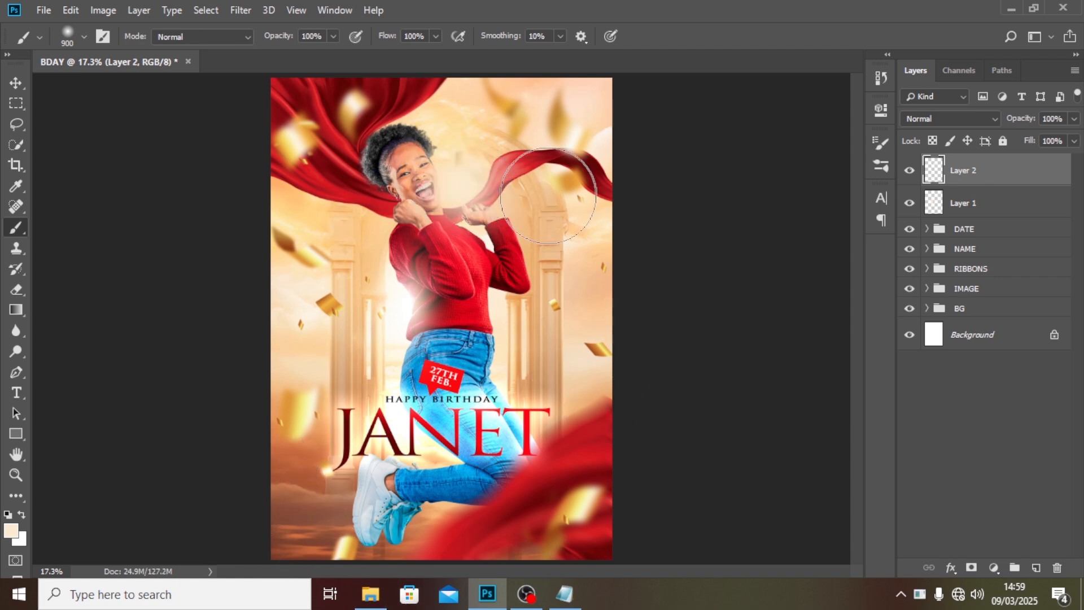
click(922, 117)
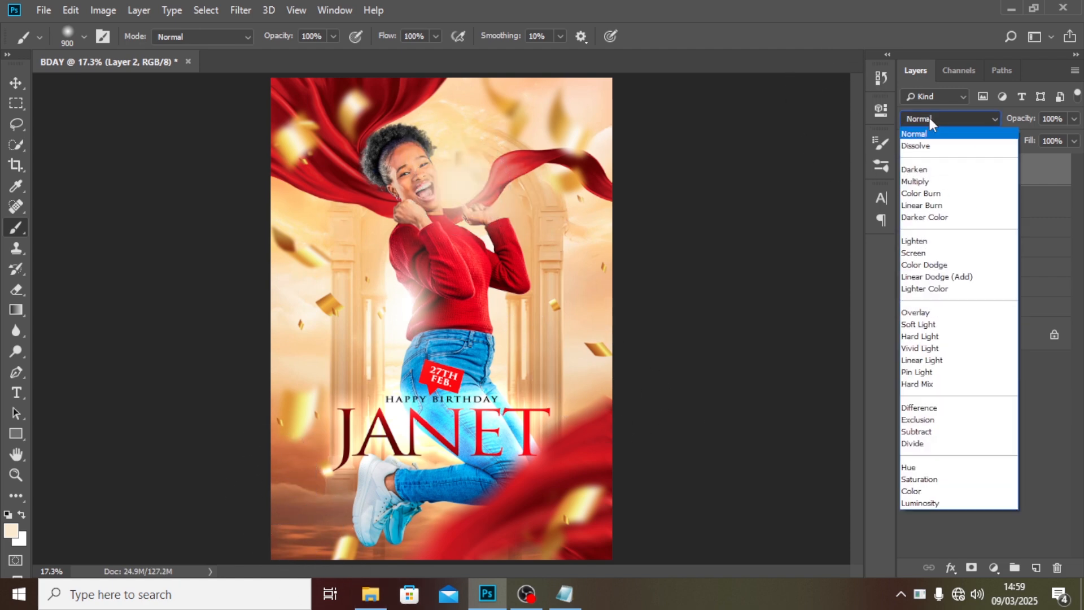
click(929, 278)
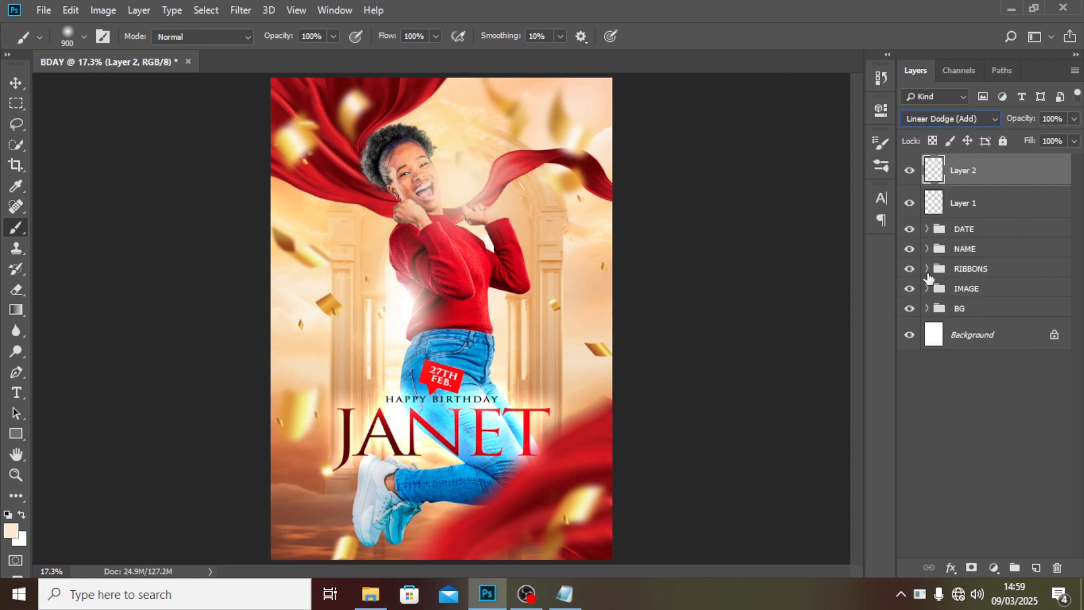
Move the new glow dab up over the woman's head and scale it down slightly.
click(15, 82)
drag(435, 206, 412, 171)
key(ctrl+t)
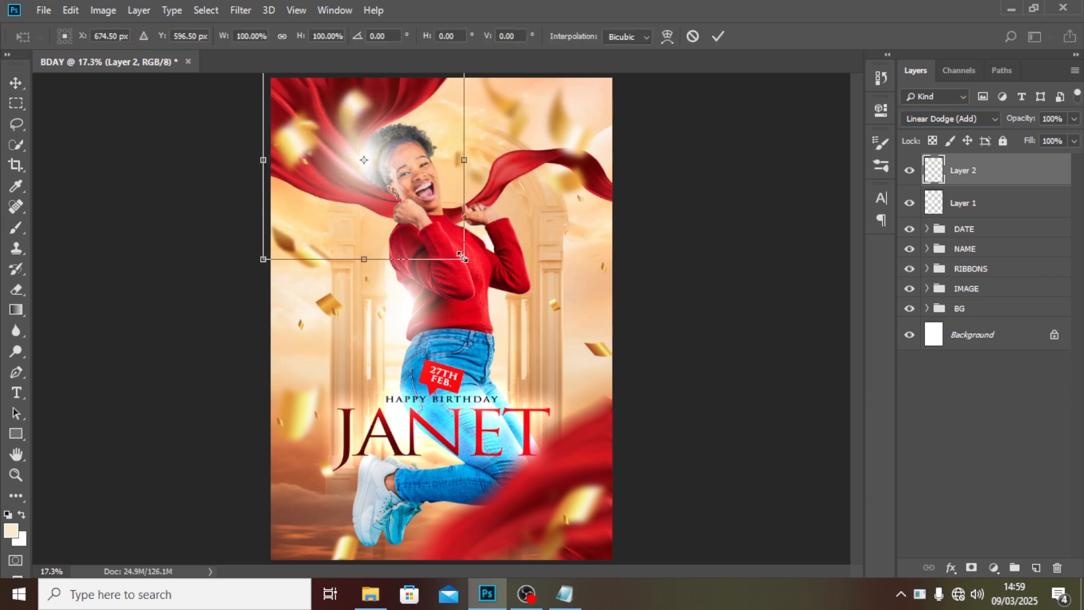
drag(466, 259, 450, 215)
key(Return)
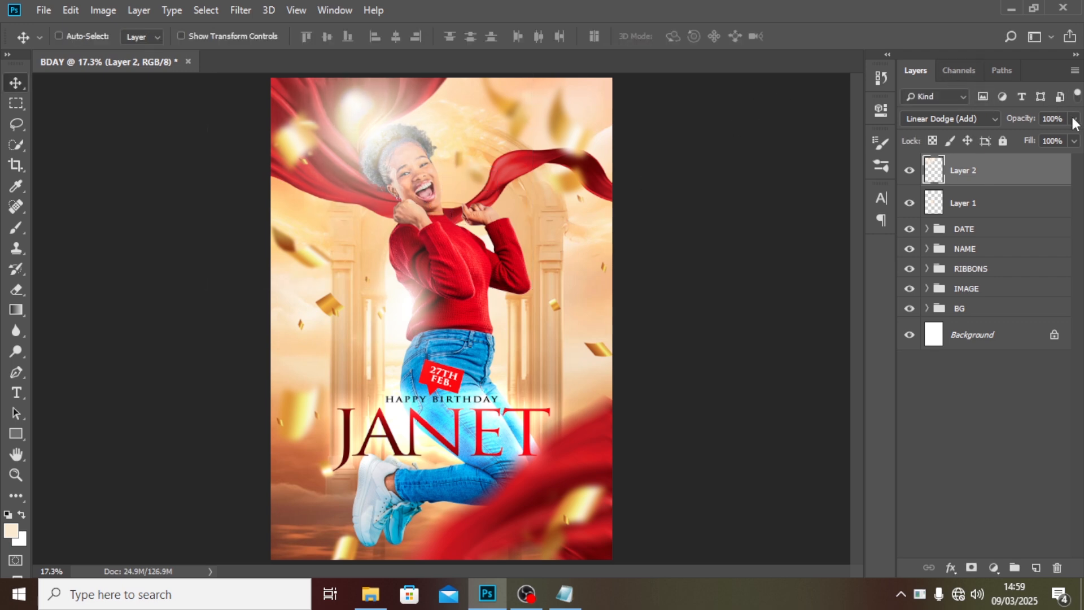
Set the head glow's opacity to 65% and shift it right over the woman's head.
click(1074, 118)
drag(1055, 139, 1048, 135)
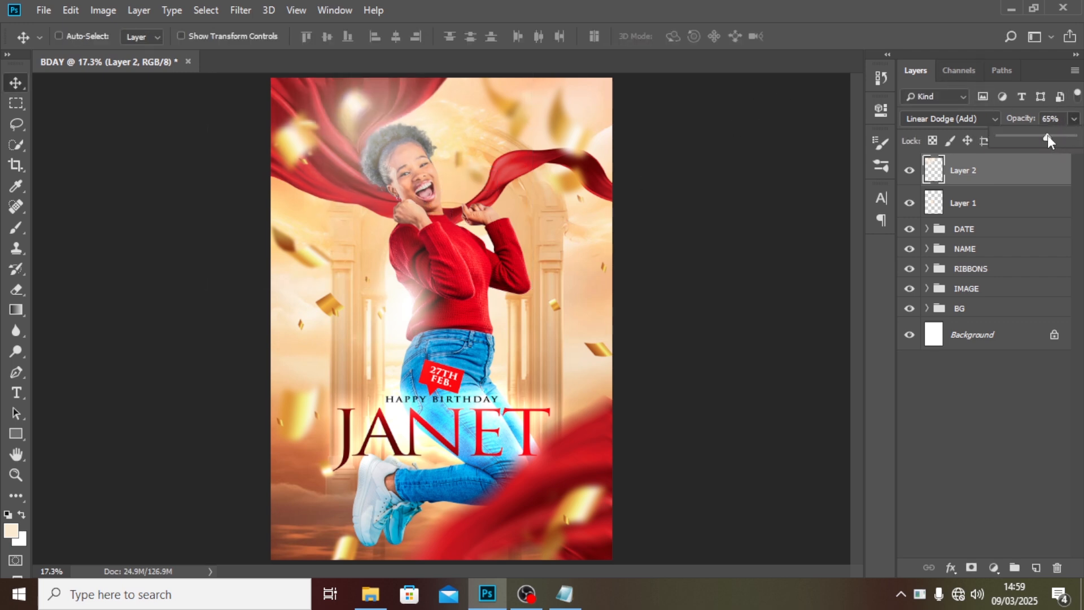
drag(346, 114, 414, 121)
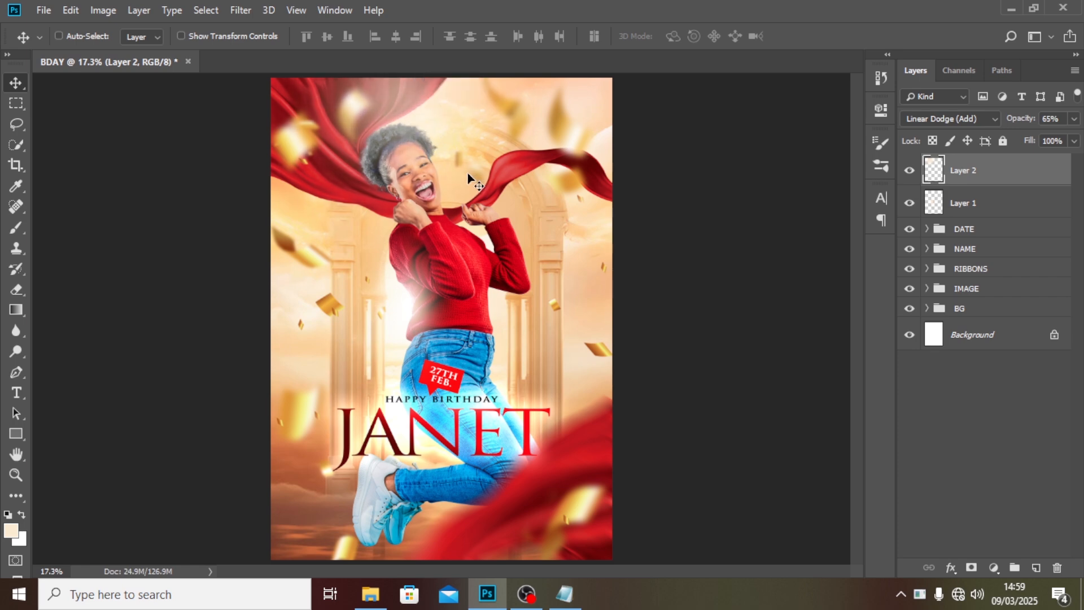
Duplicate the head glow, move the copy down over the woman's legs, and set its opacity to 43%.
key(ctrl+j)
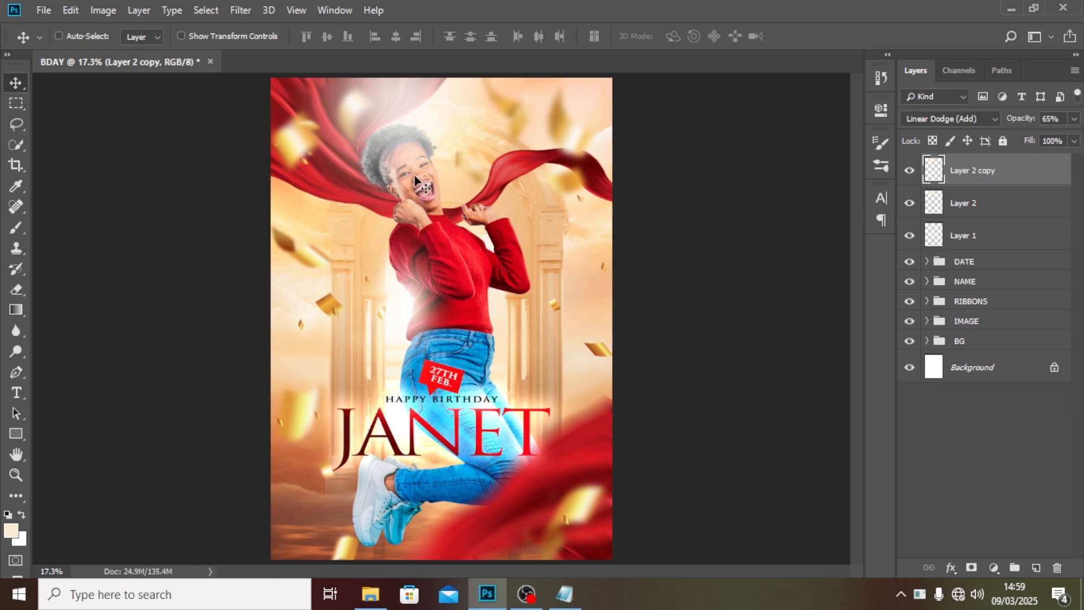
drag(445, 260, 476, 504)
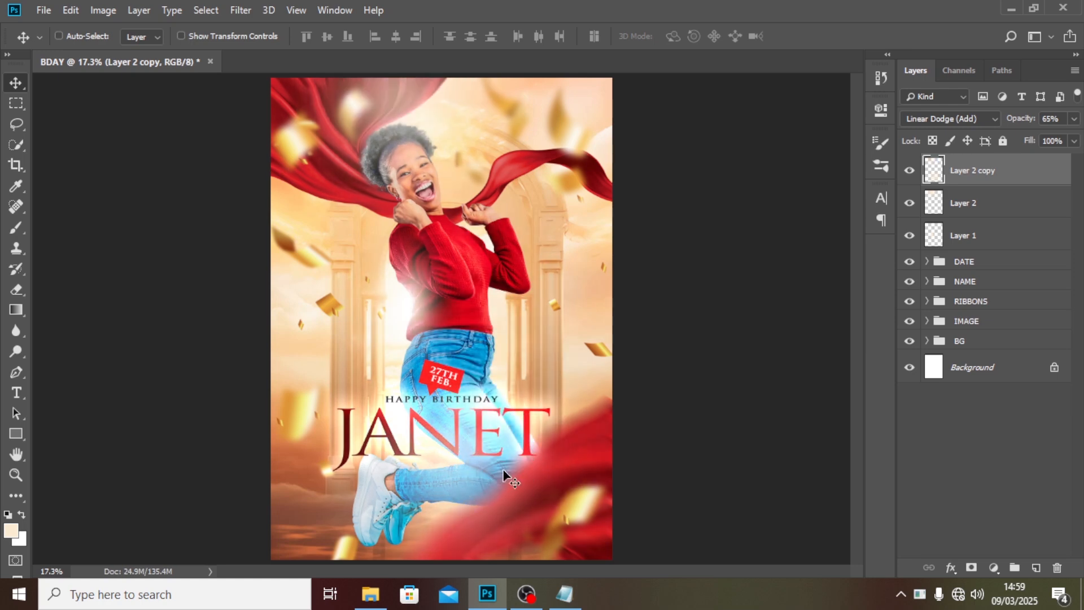
click(1074, 119)
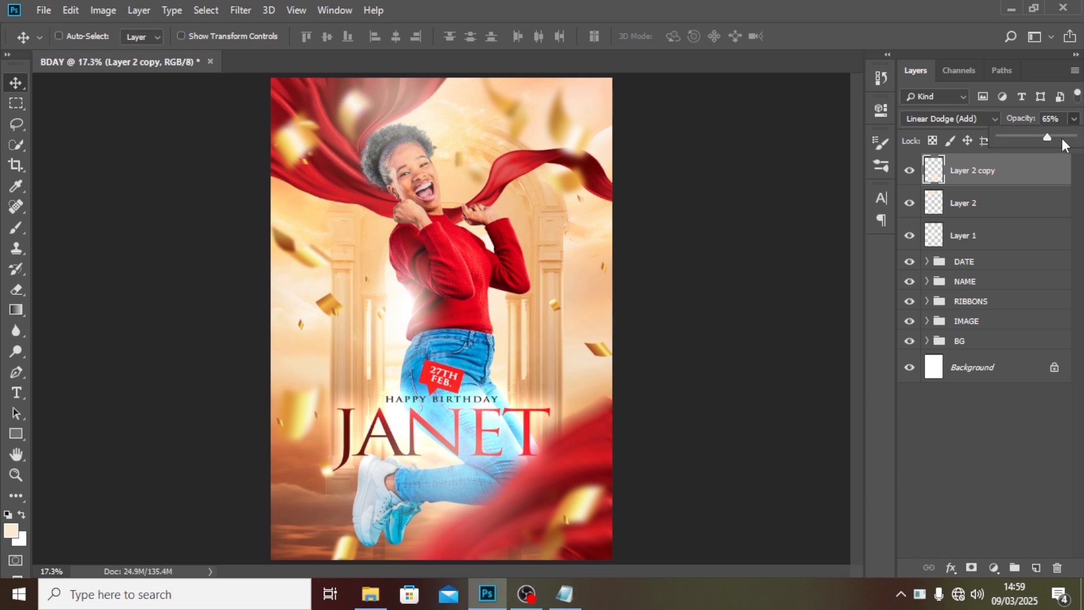
drag(1038, 135, 1032, 134)
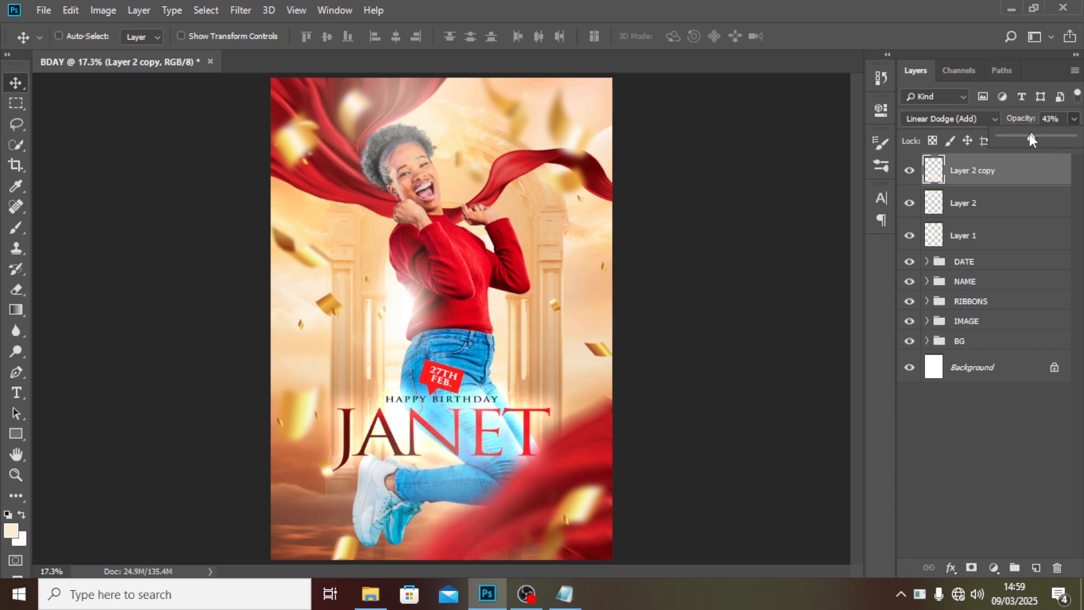
drag(434, 506, 481, 505)
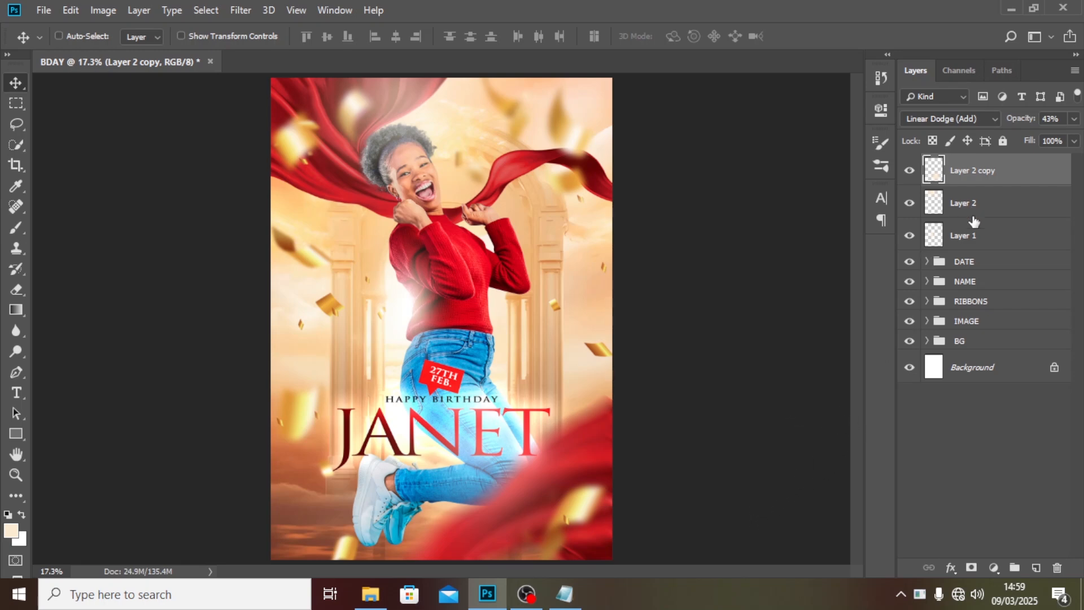
Group the three glow layers into a group named GLOW.
shift+click(968, 240)
key(ctrl+g)
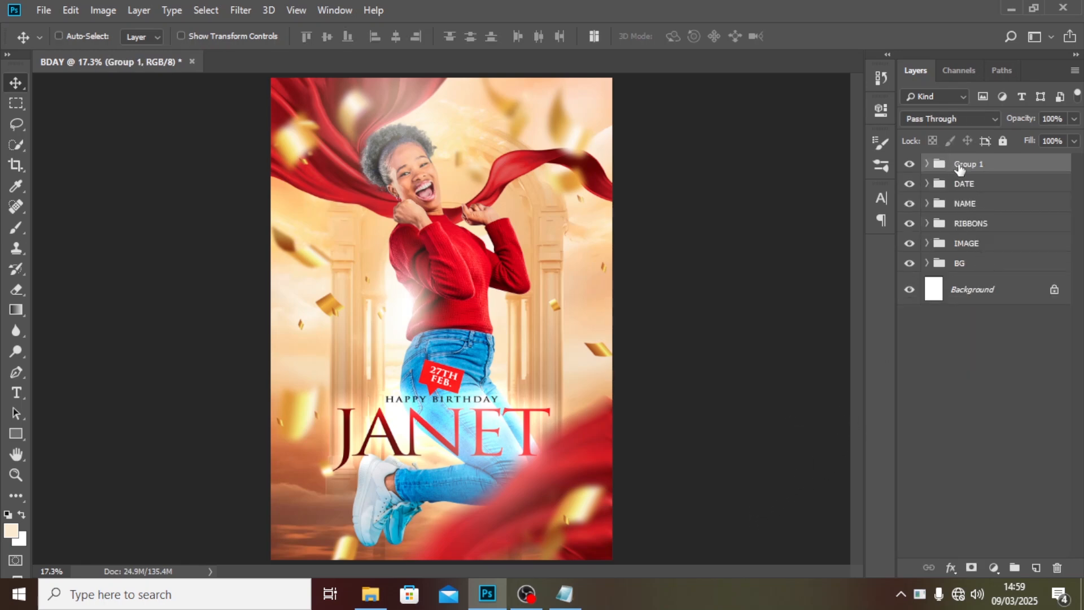
double_click(966, 164)
text(GLOW)
key(Return)
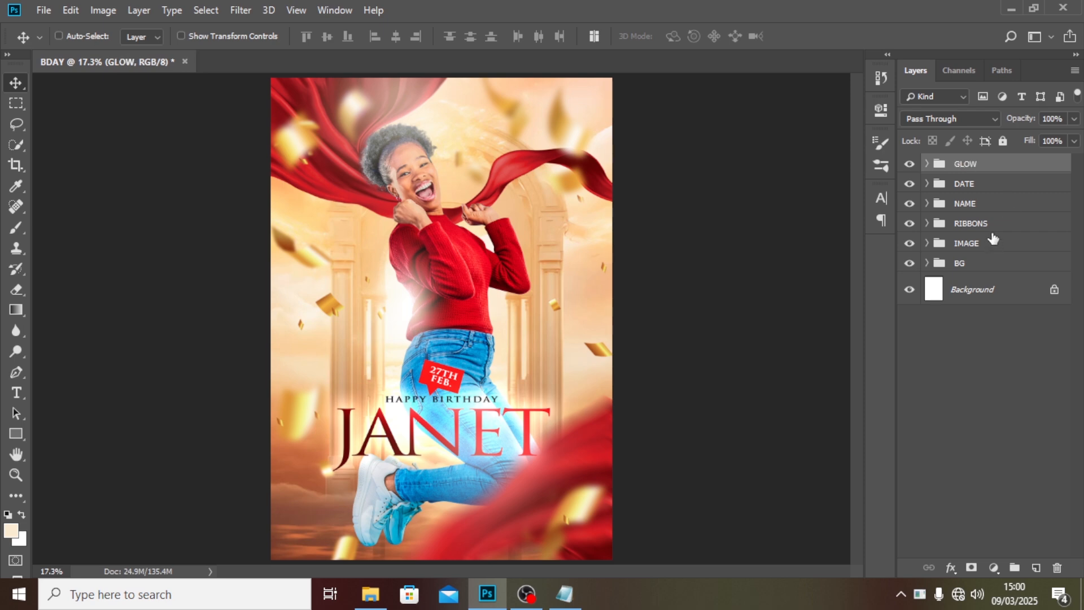
Add a Gradient Map adjustment layer and set the gradient's dark stop colour to 330000.
click(991, 569)
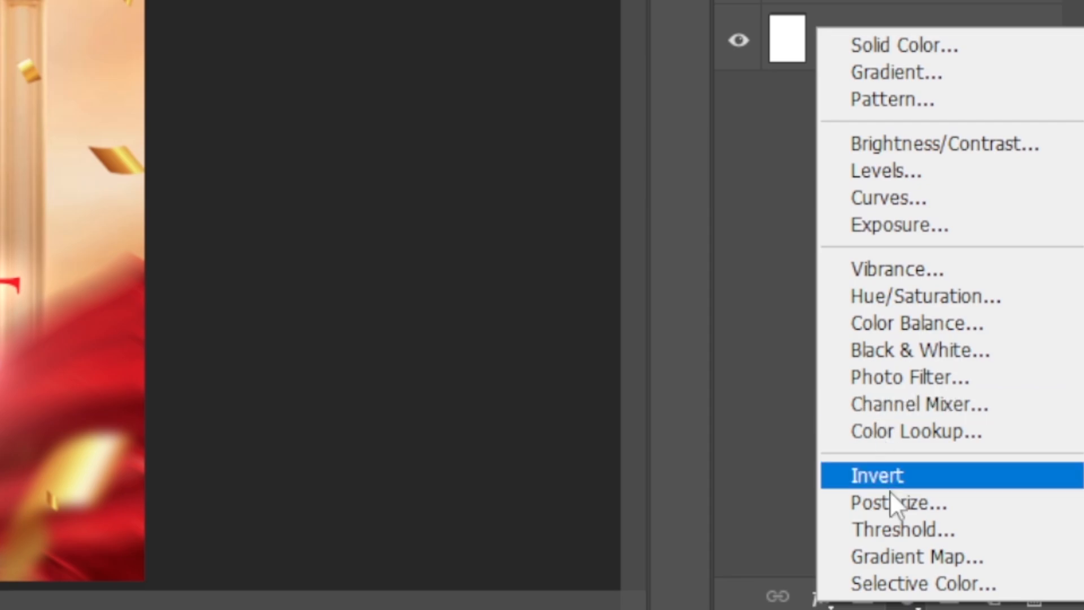
click(897, 556)
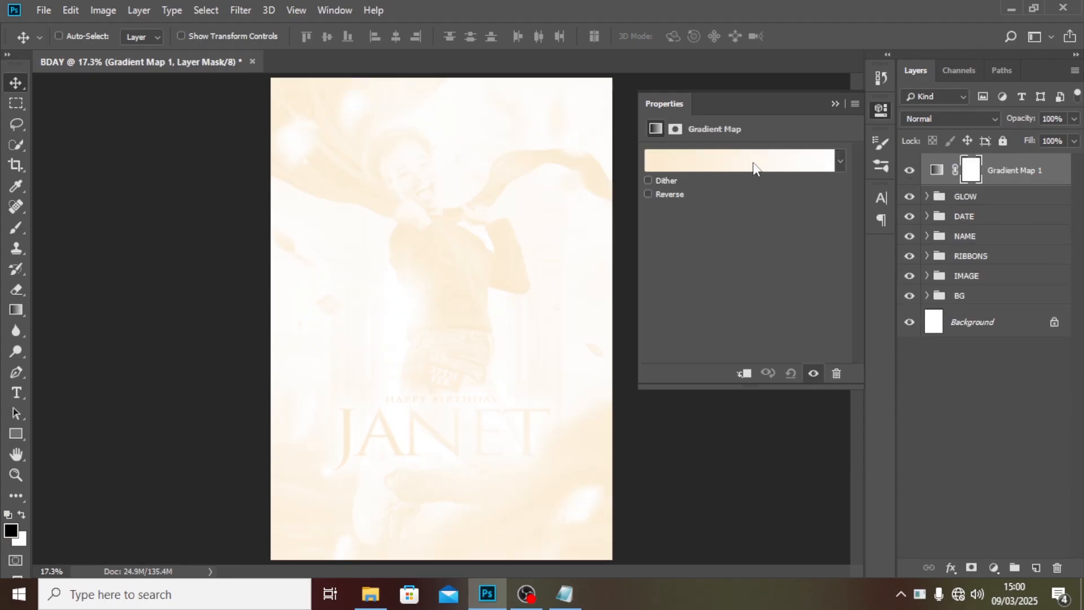
click(754, 163)
double_click(599, 351)
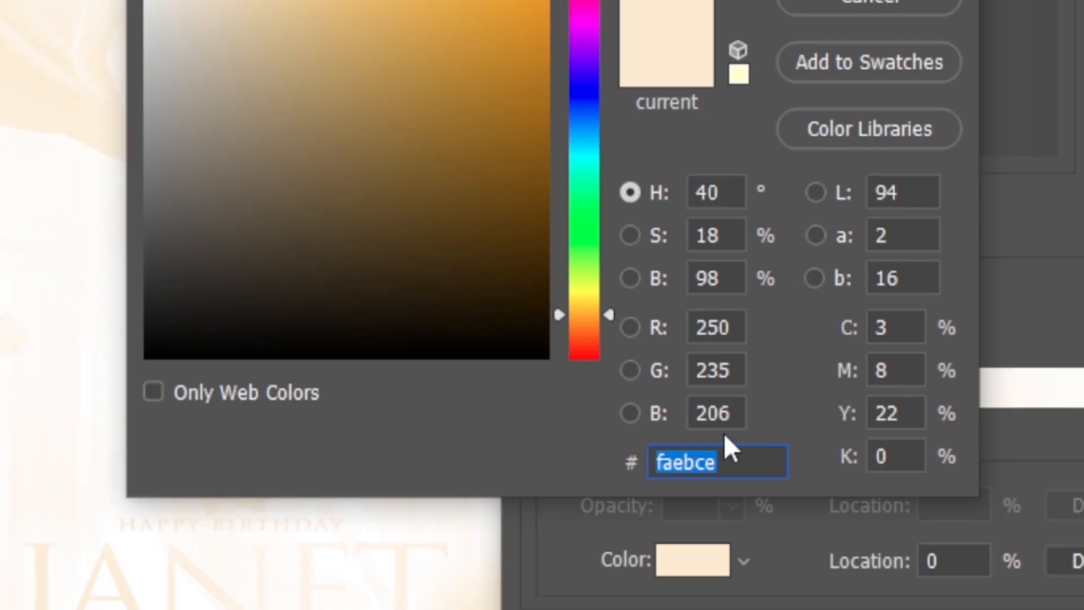
text(33)
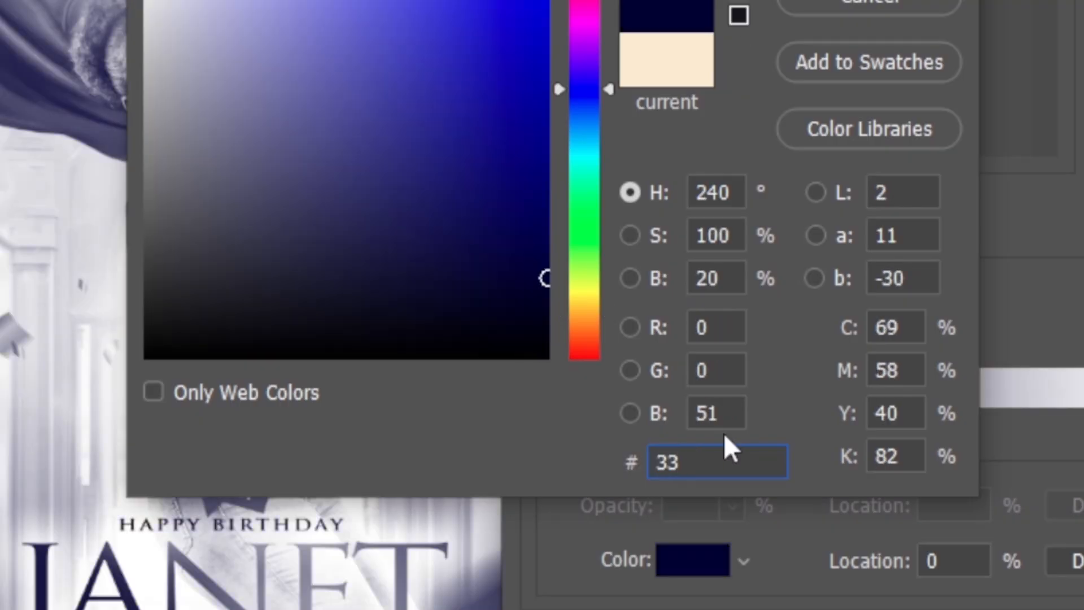
text(0000)
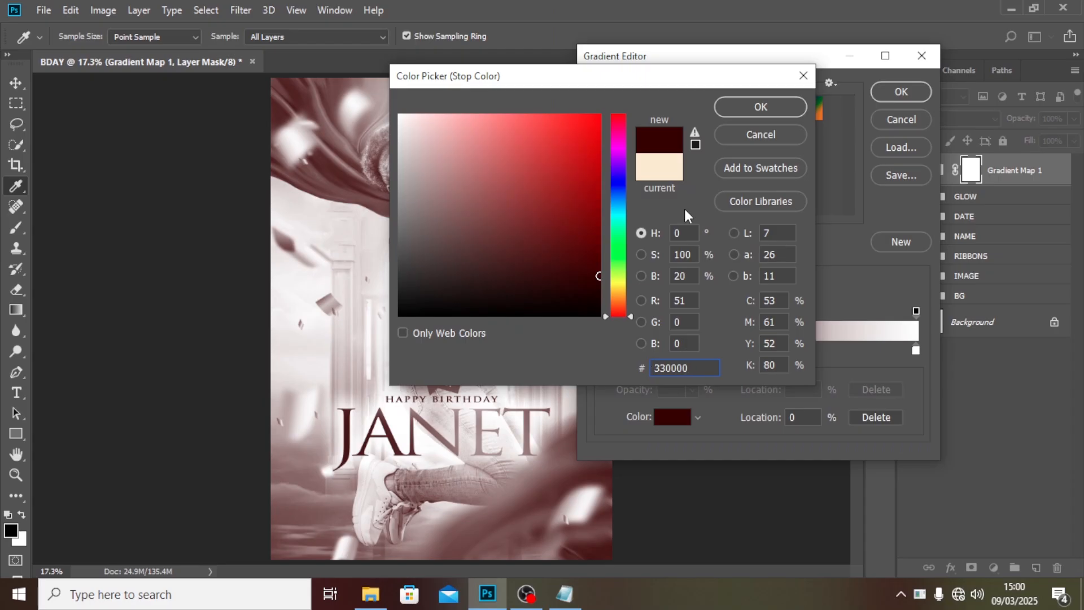
click(777, 106)
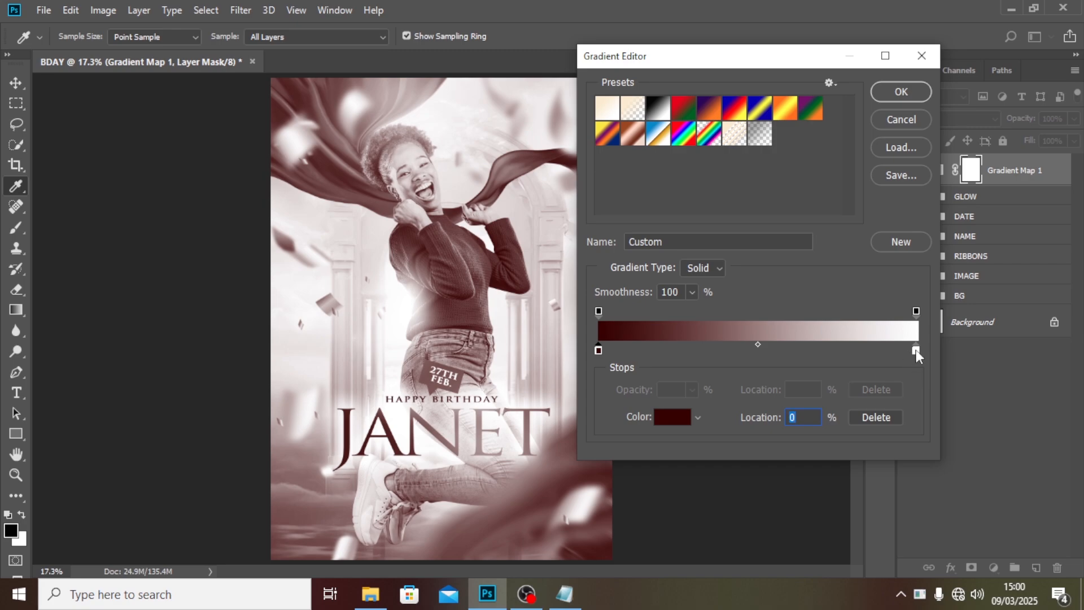
Set the gradient's light stop colour to FFDE96 and confirm the gradient.
double_click(917, 350)
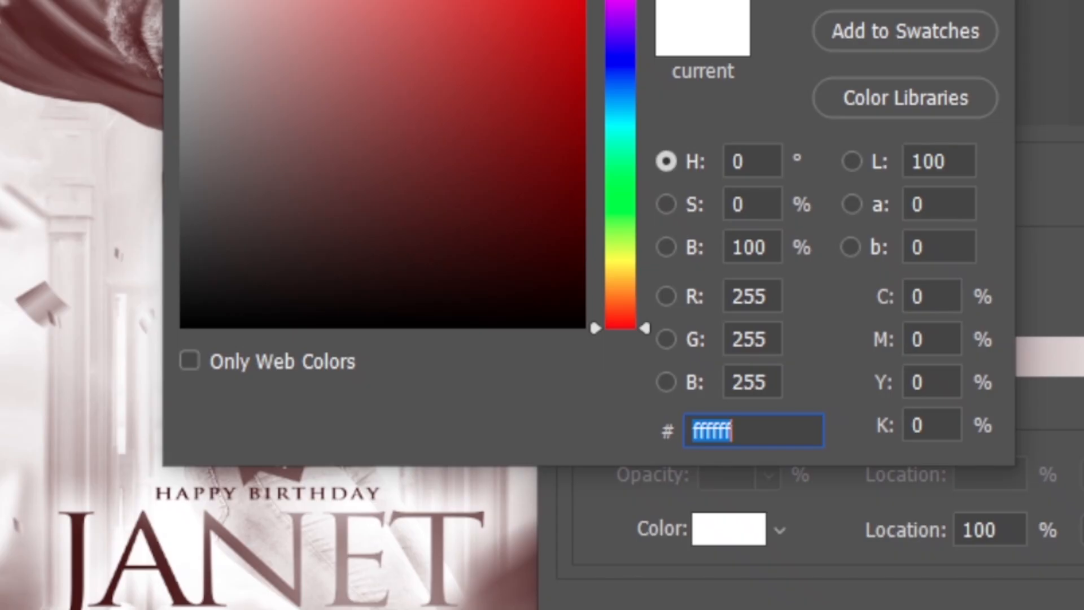
text(FFD)
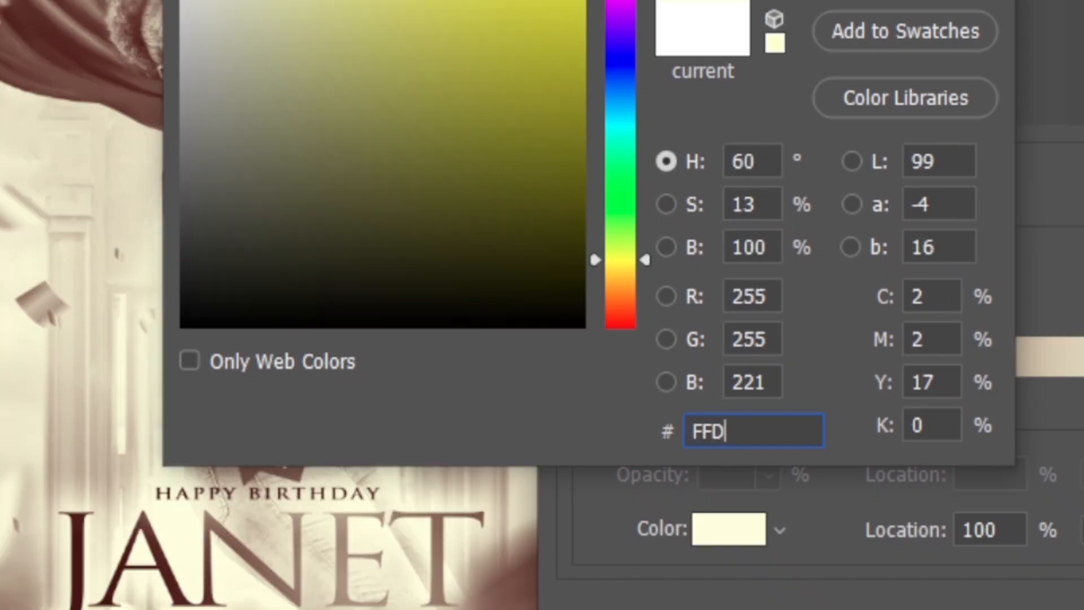
text(E)
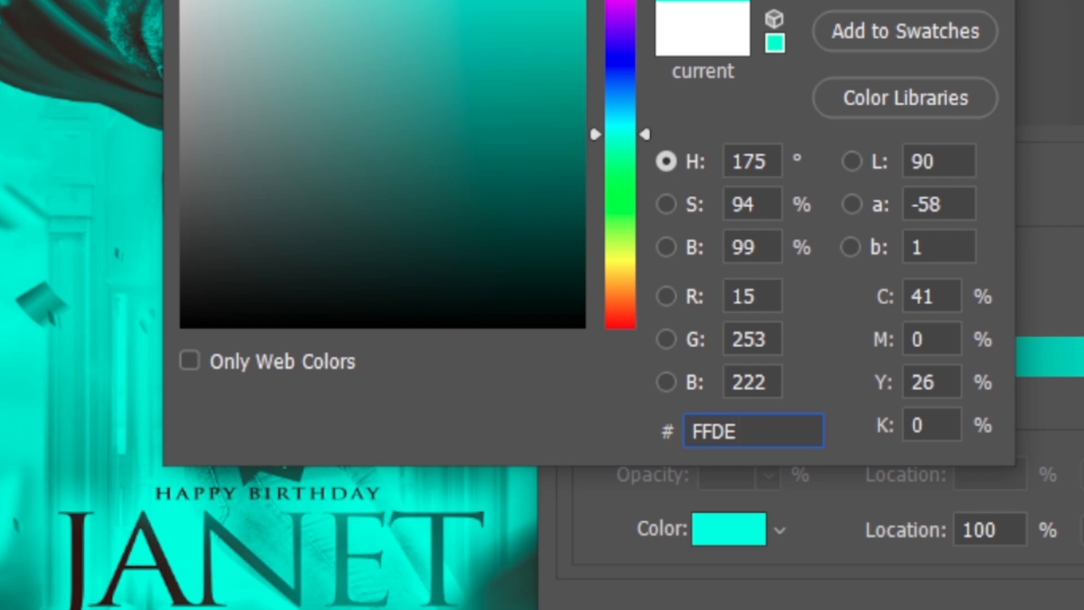
text(96)
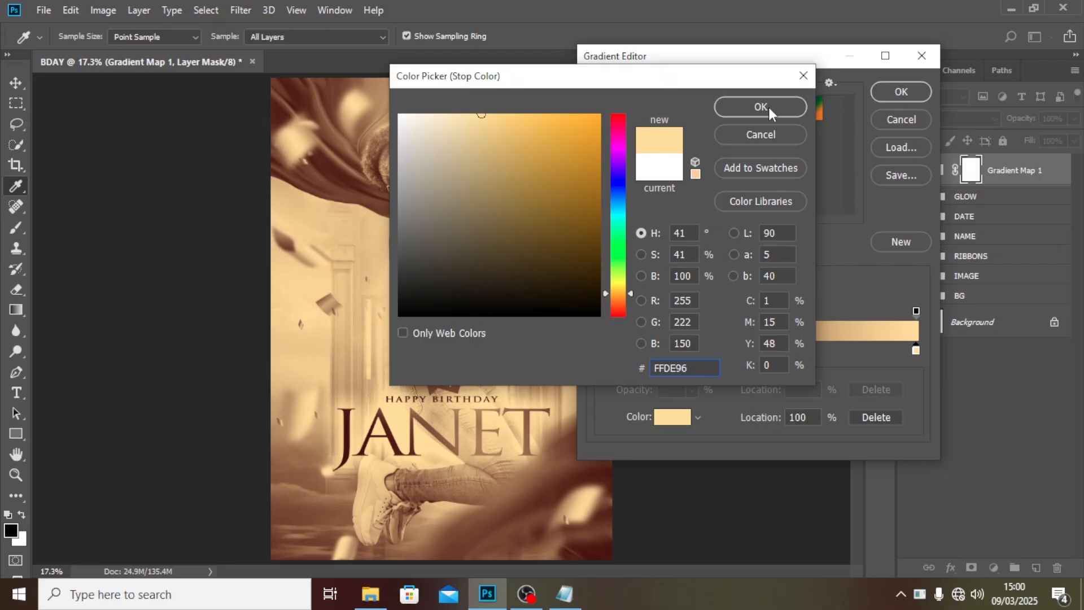
click(768, 106)
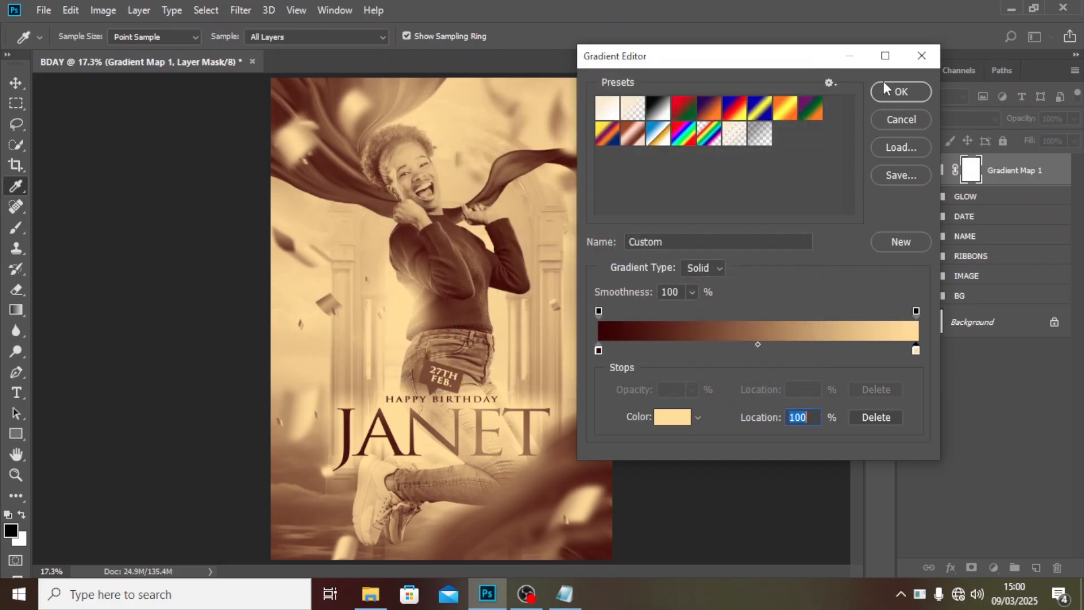
click(898, 92)
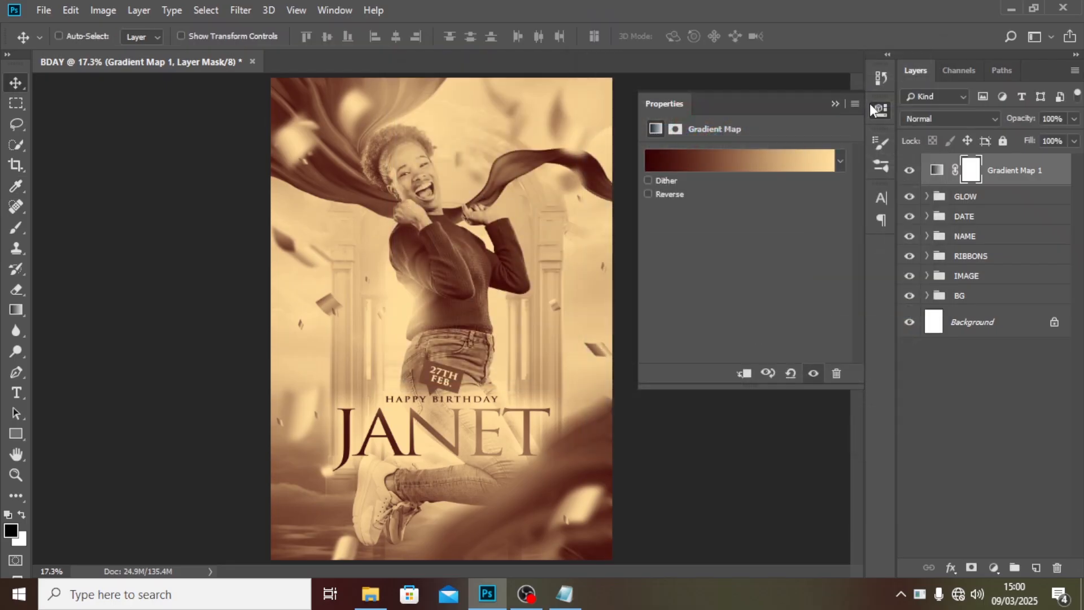
Set the Gradient Map layer's blend mode to Soft Light.
click(940, 119)
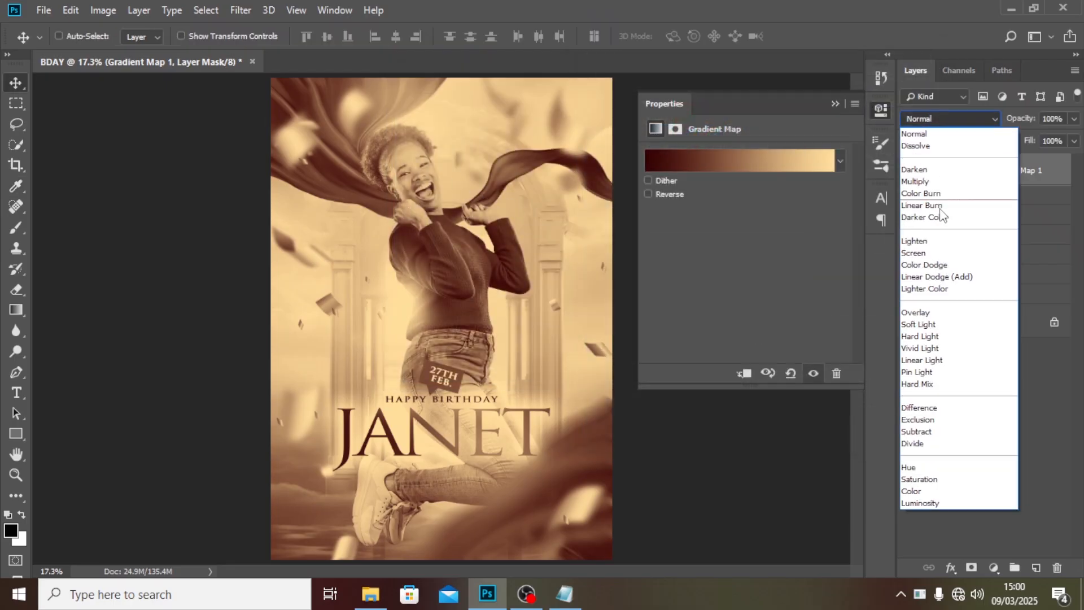
click(928, 326)
click(835, 104)
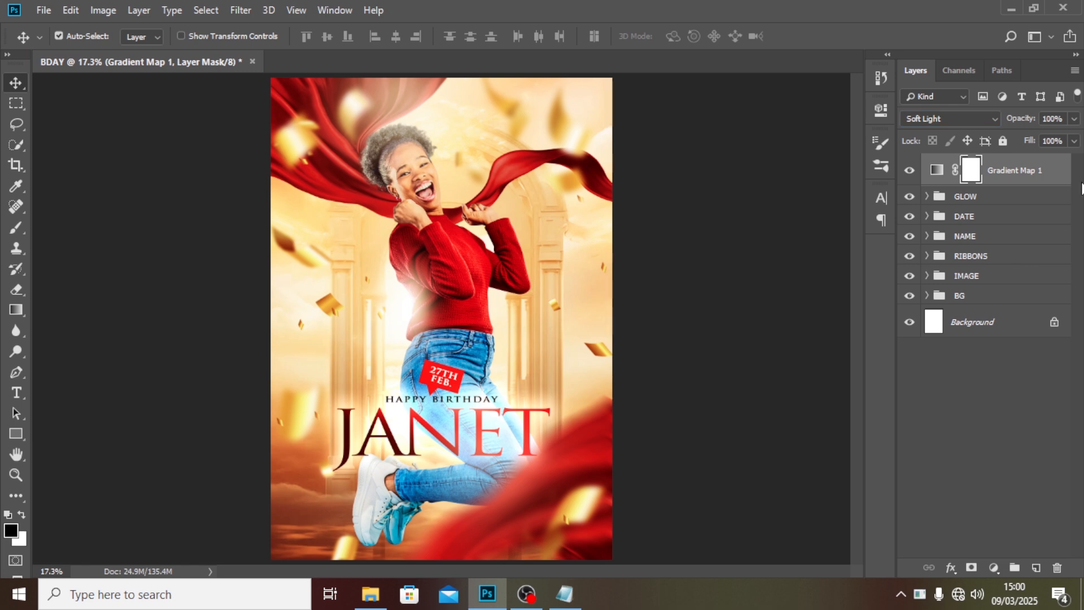
Stamp all visible layers into a new top layer and convert it to a smart object.
key(ctrl+shift+alt+e)
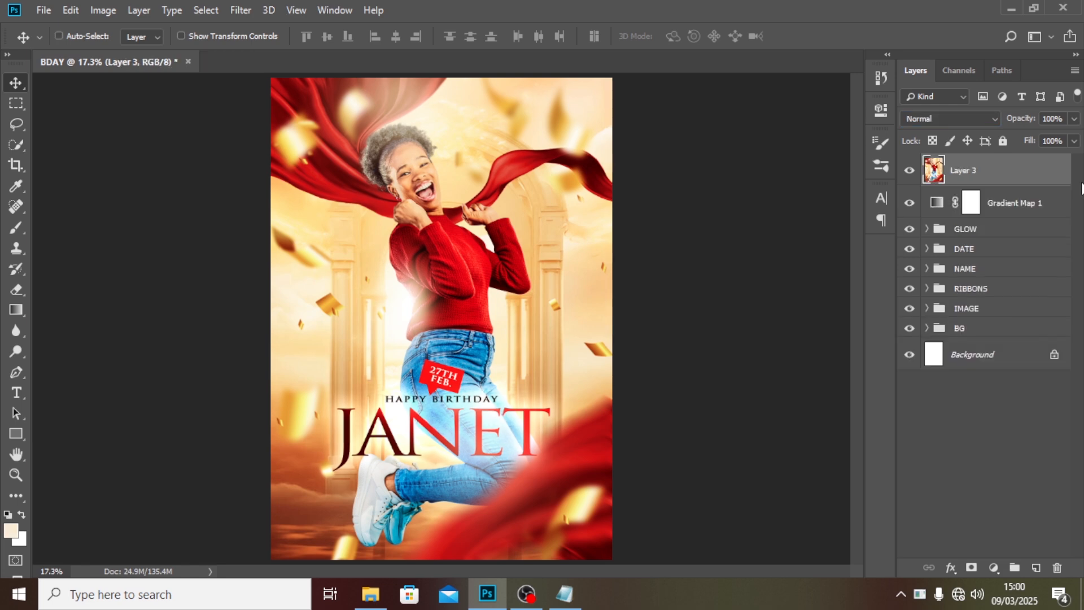
right_click(1000, 180)
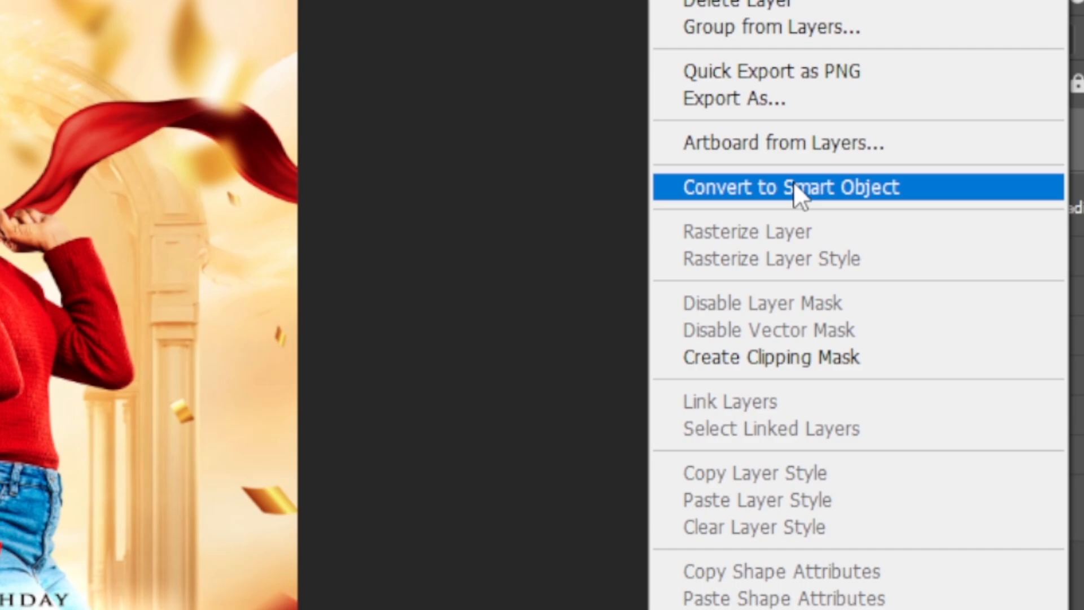
click(861, 191)
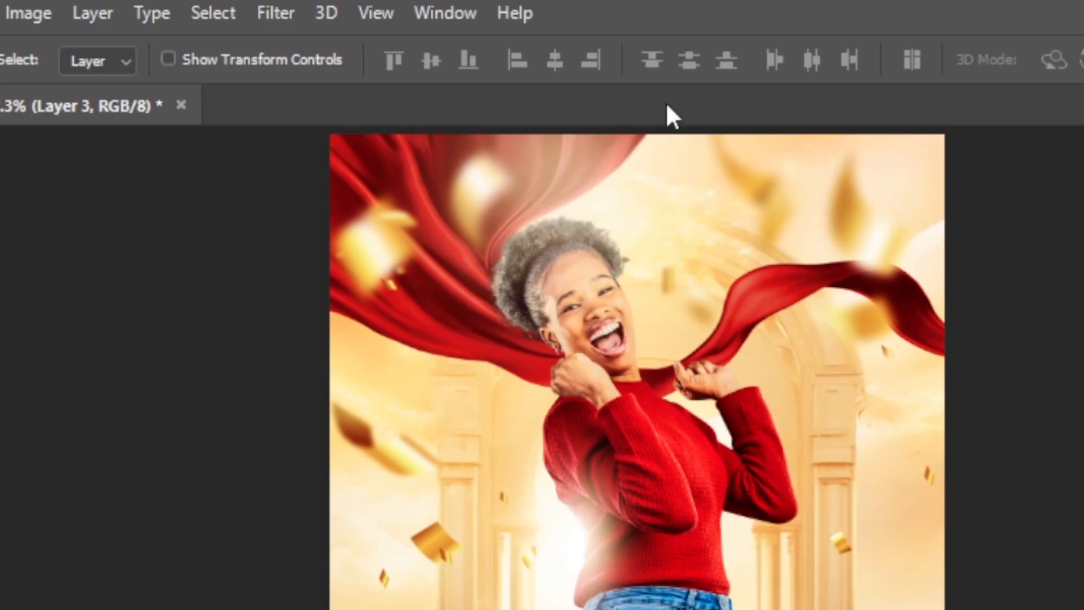
Open the Camera Raw Filter on the stamped layer and set Vibrance to 6.
click(240, 10)
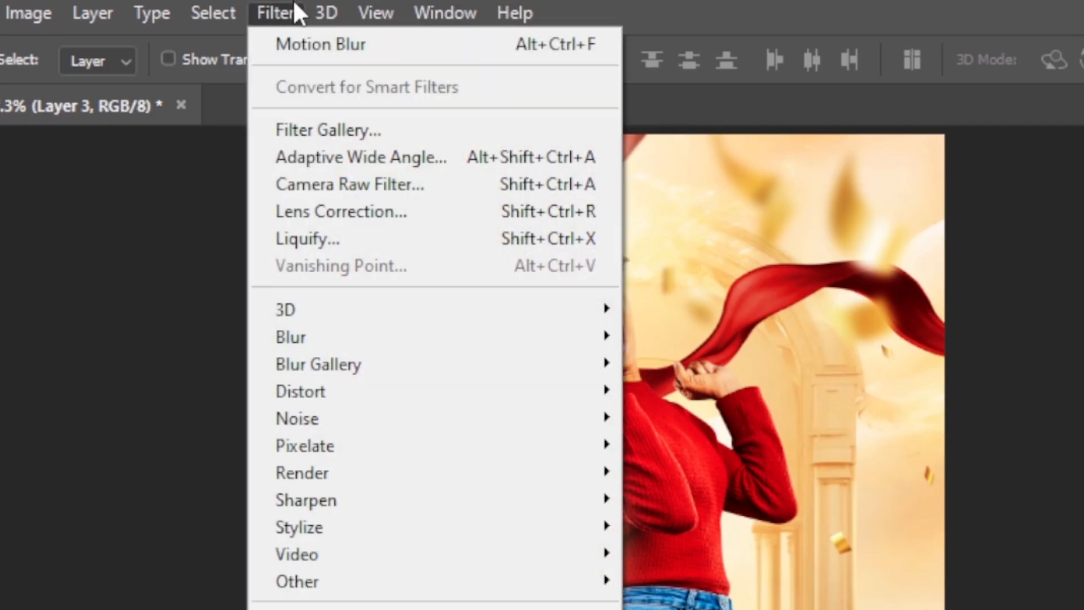
click(307, 175)
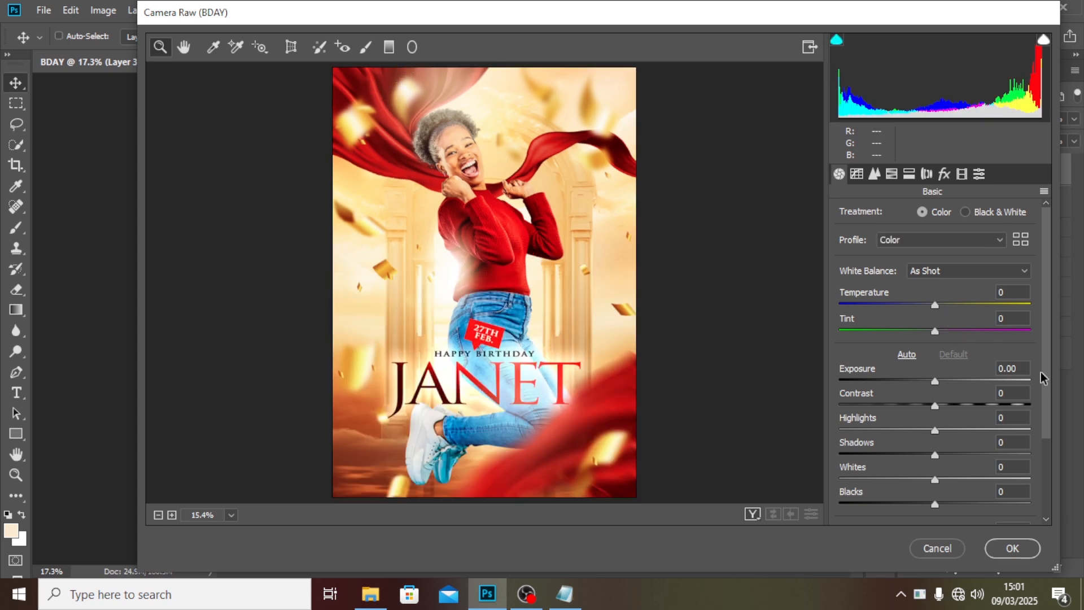
drag(1046, 377, 1056, 475)
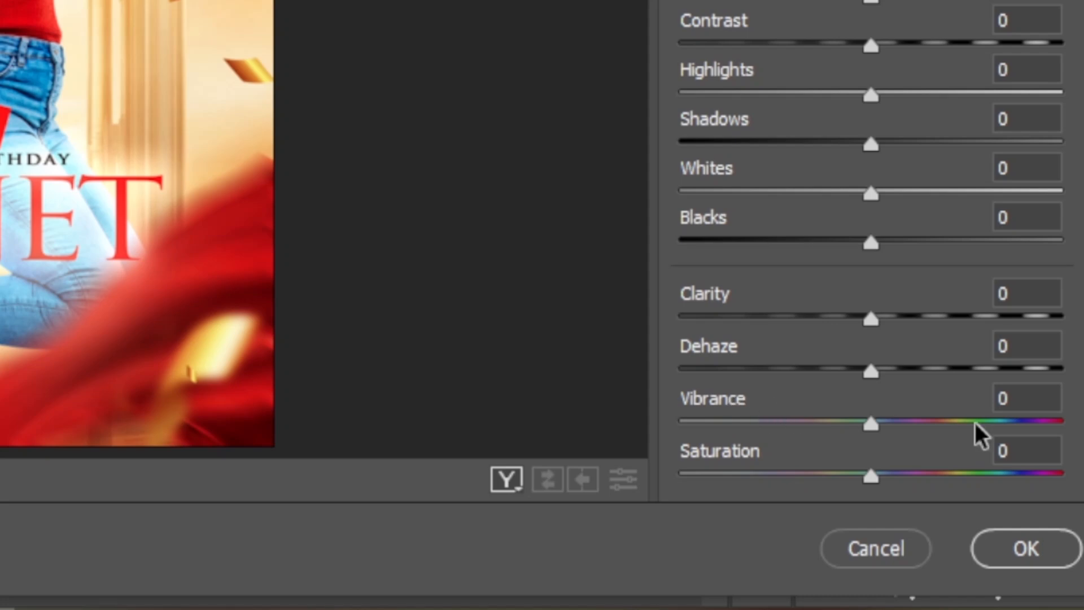
click(1008, 473)
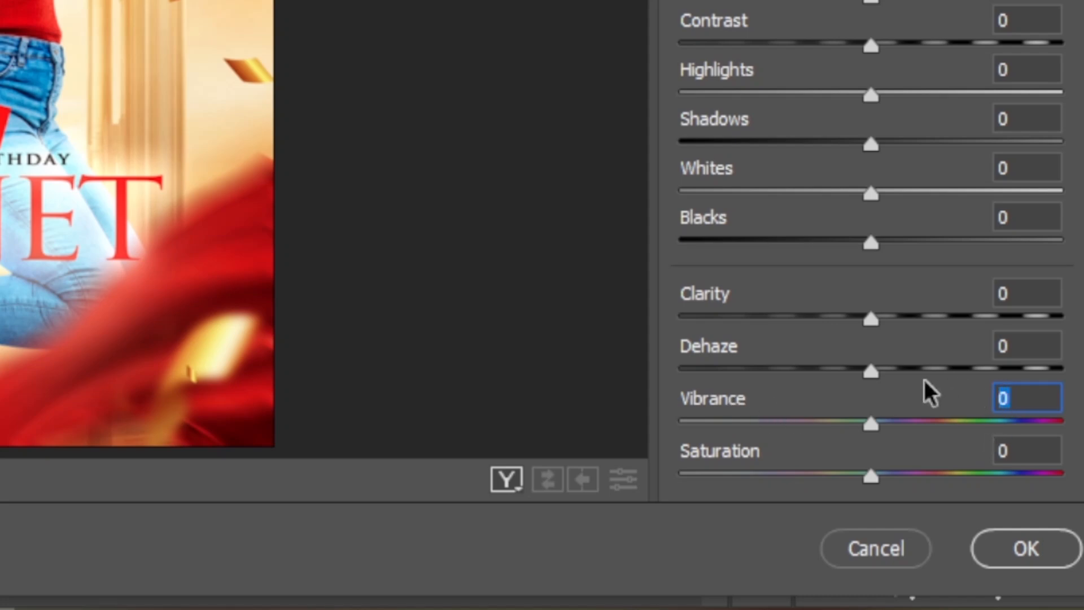
text(6)
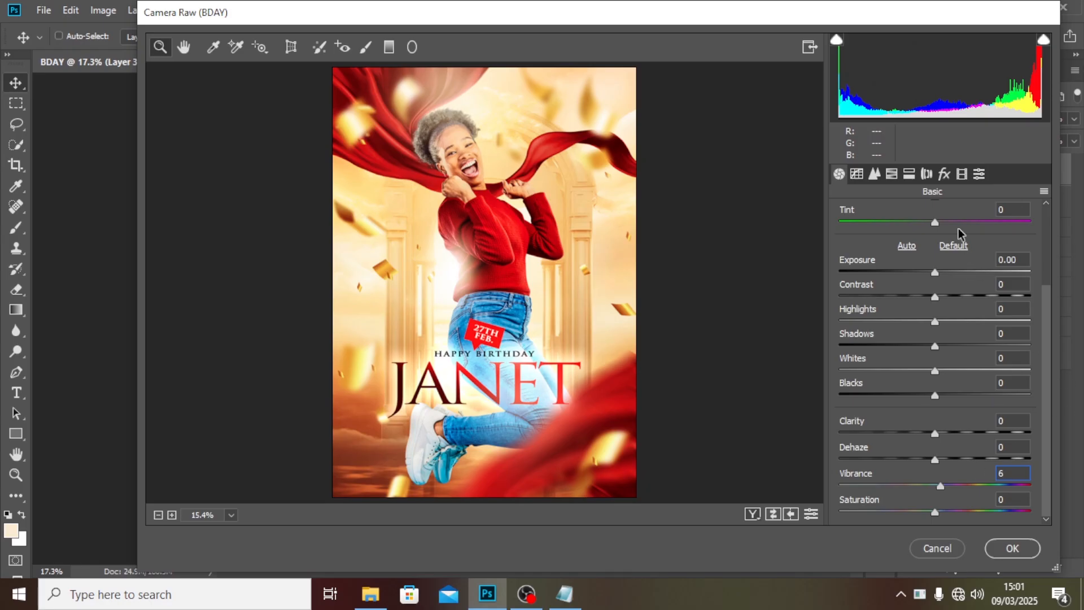
In HSL saturation, set Oranges to +26, Yellows to +31 and Greens to +35.
click(892, 174)
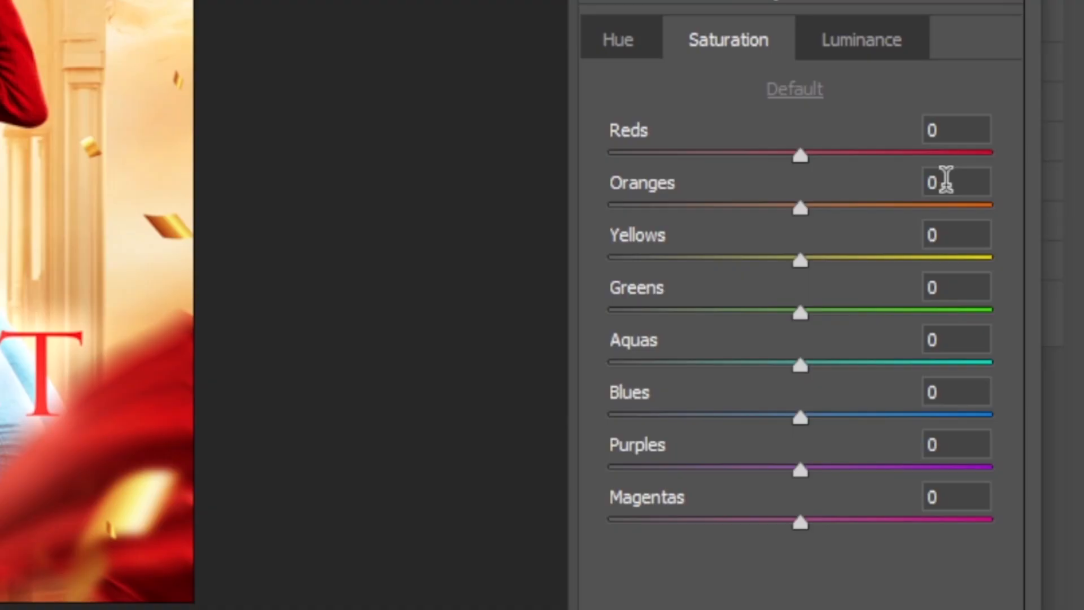
click(1012, 287)
text(26)
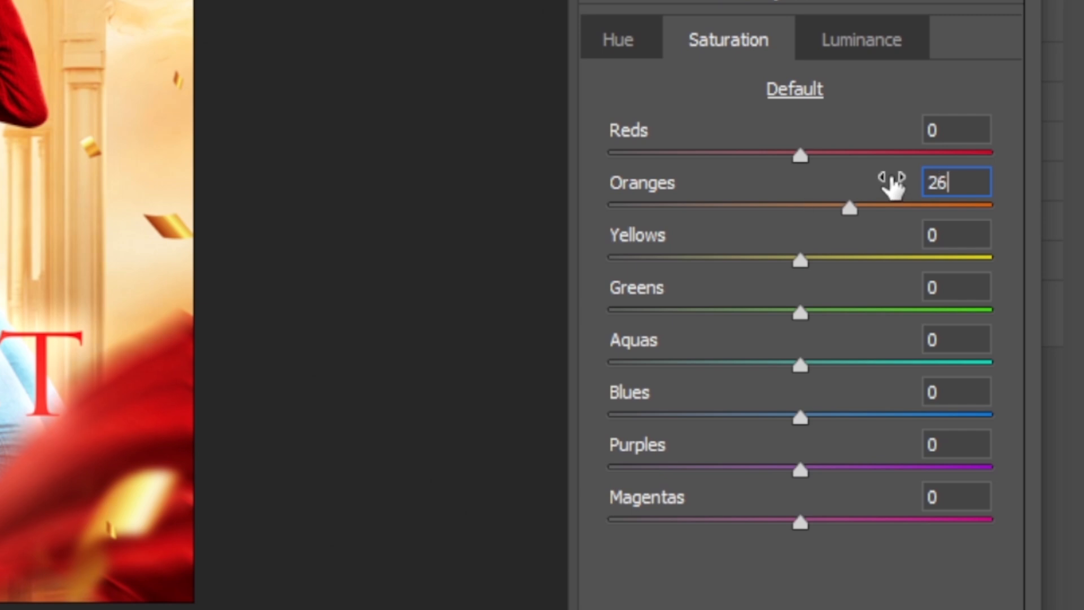
click(933, 233)
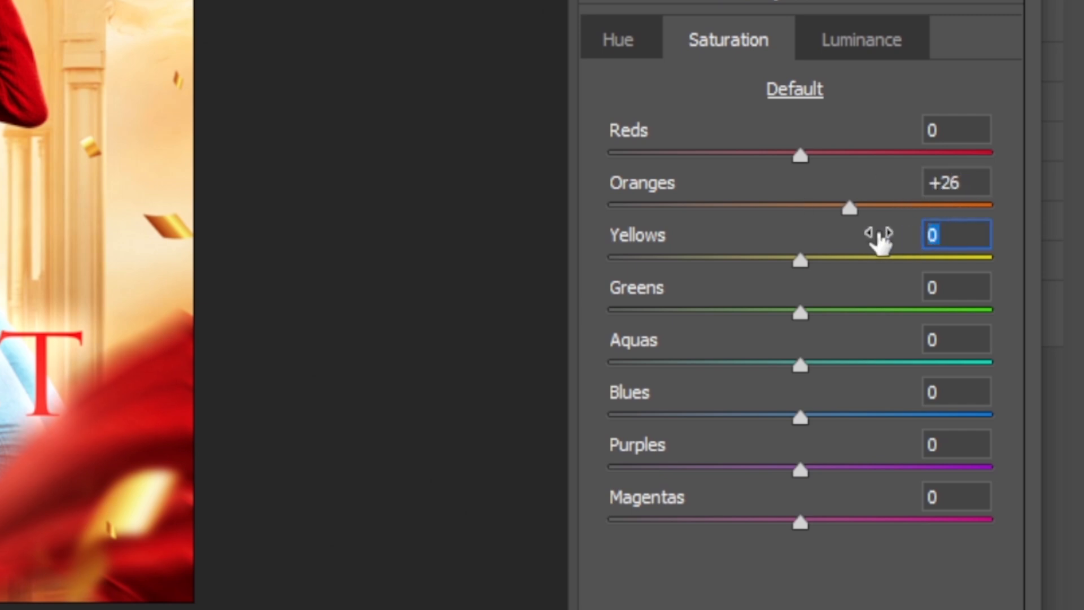
text(31)
click(954, 288)
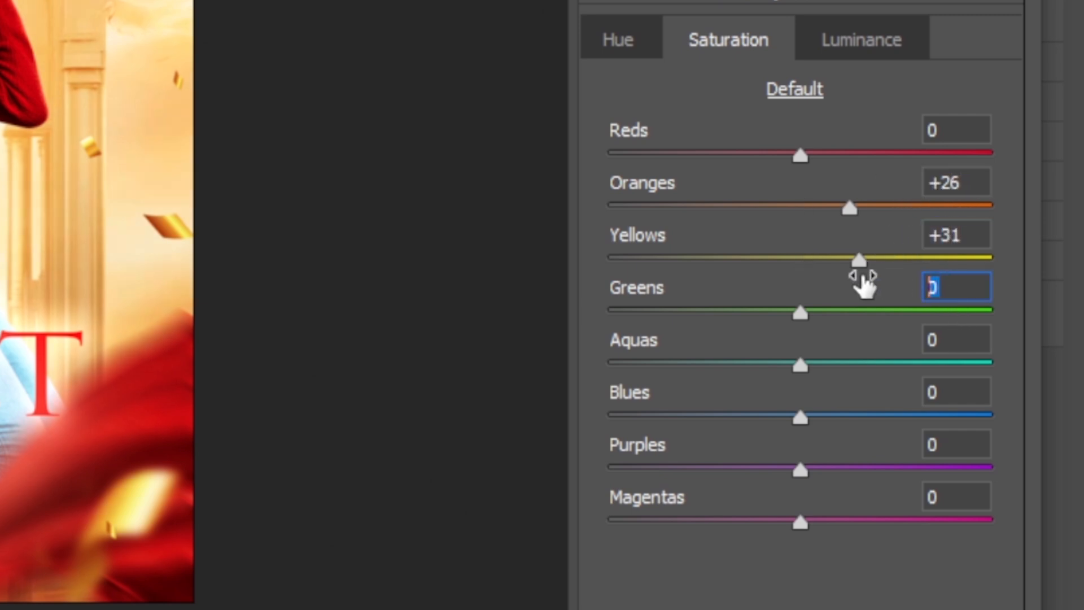
text(35)
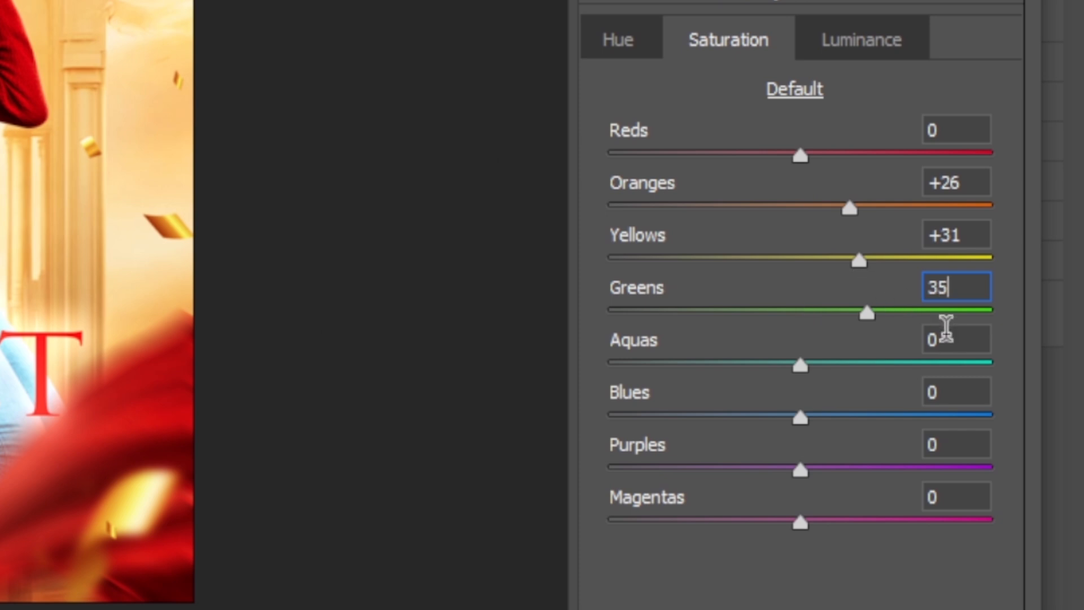
Set the saturation of Aquas to +25, Blues to +32, Purples to +23 and Magentas to +25.
click(944, 339)
text(25)
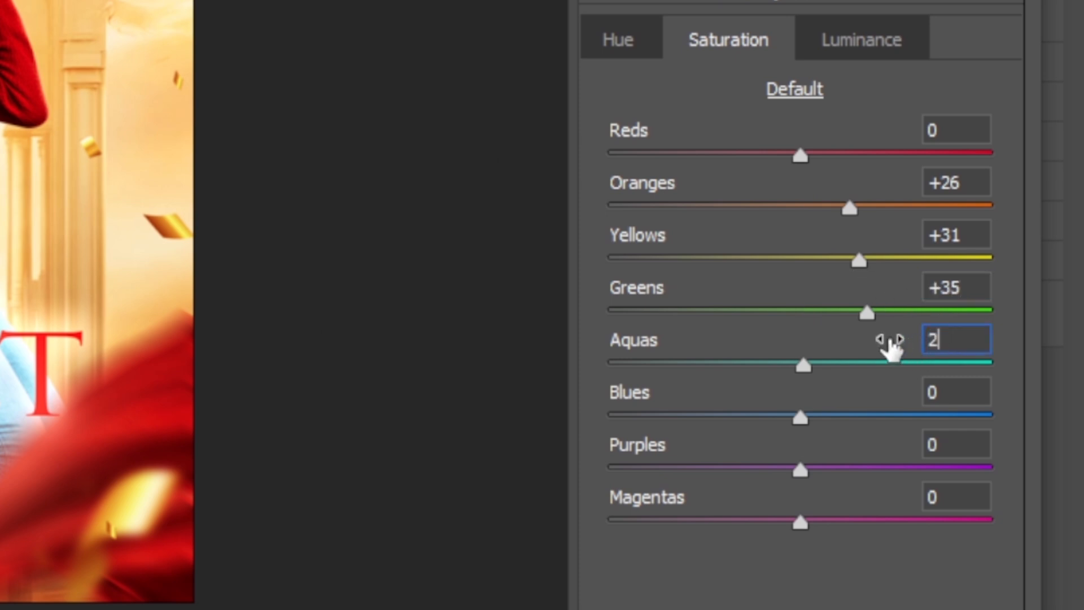
click(969, 391)
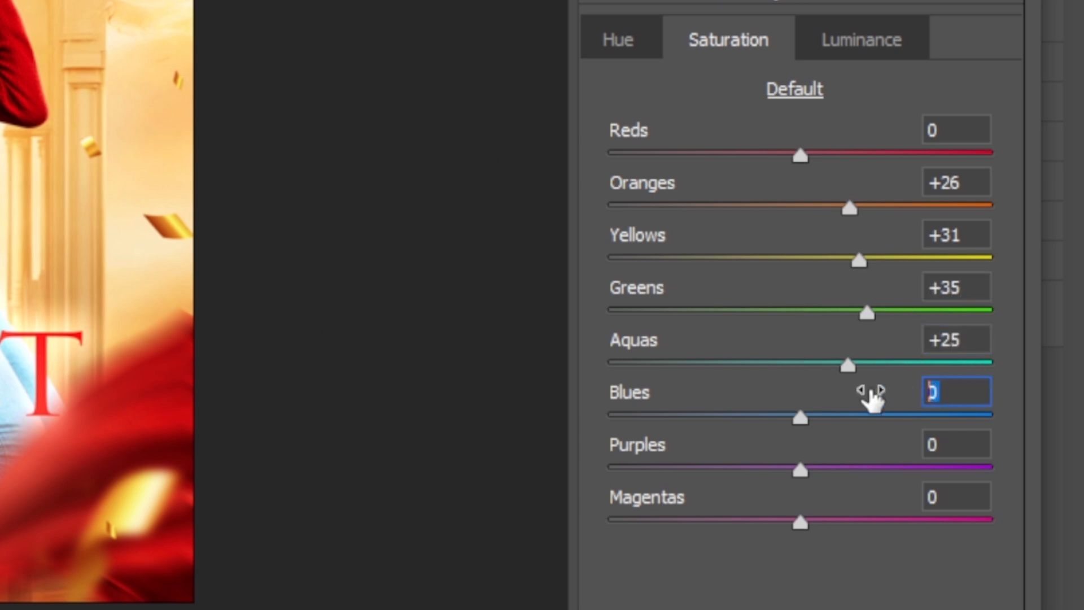
text(32)
click(949, 444)
text(23)
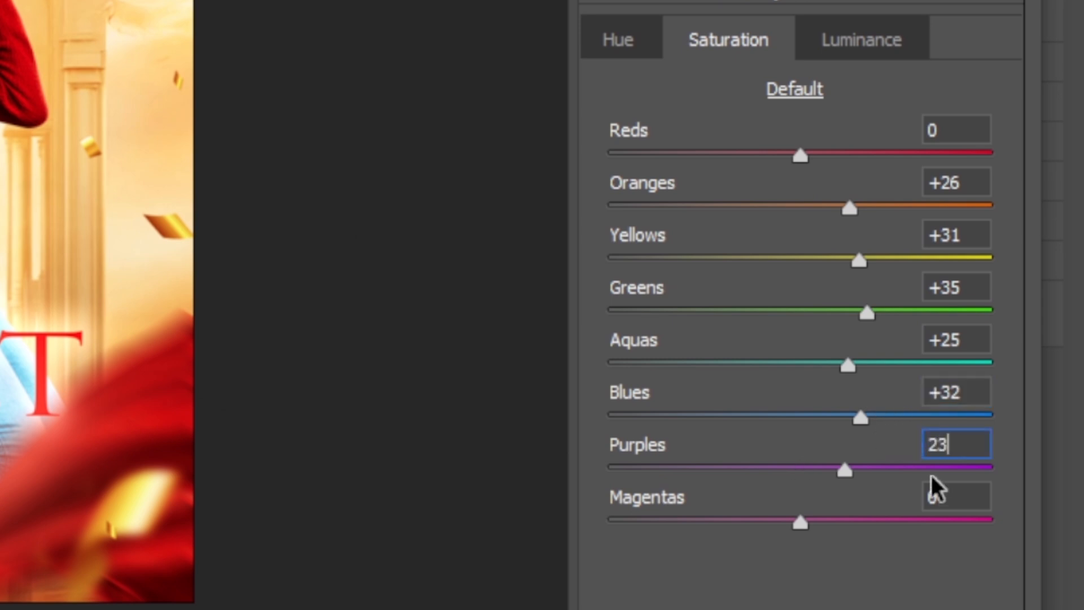
click(943, 497)
text(25)
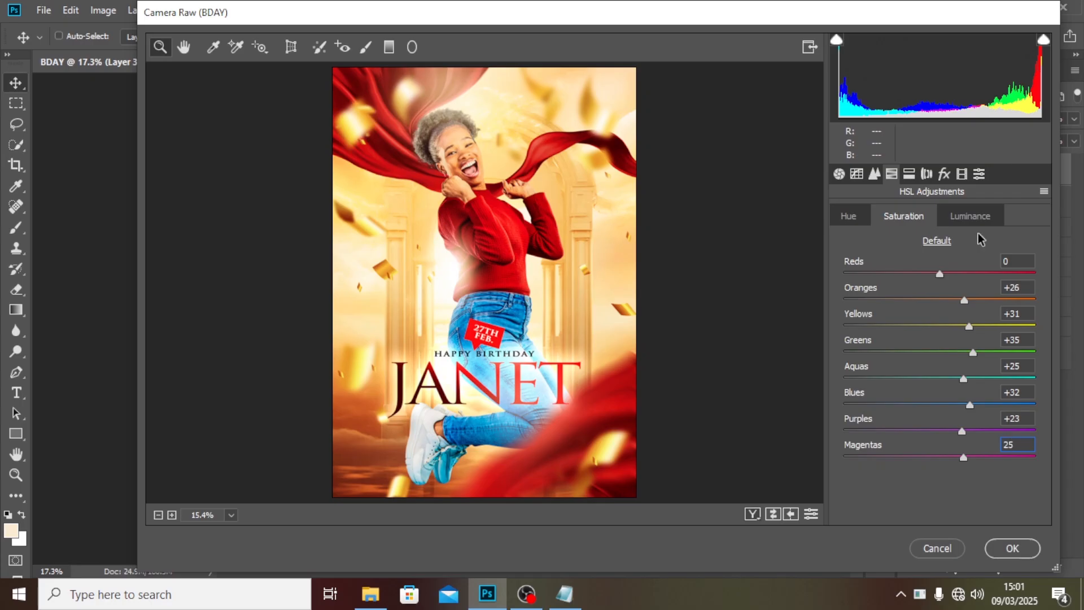
Add grain with amount 20 and a post-crop vignette of -18, then apply the Camera Raw filter.
click(944, 173)
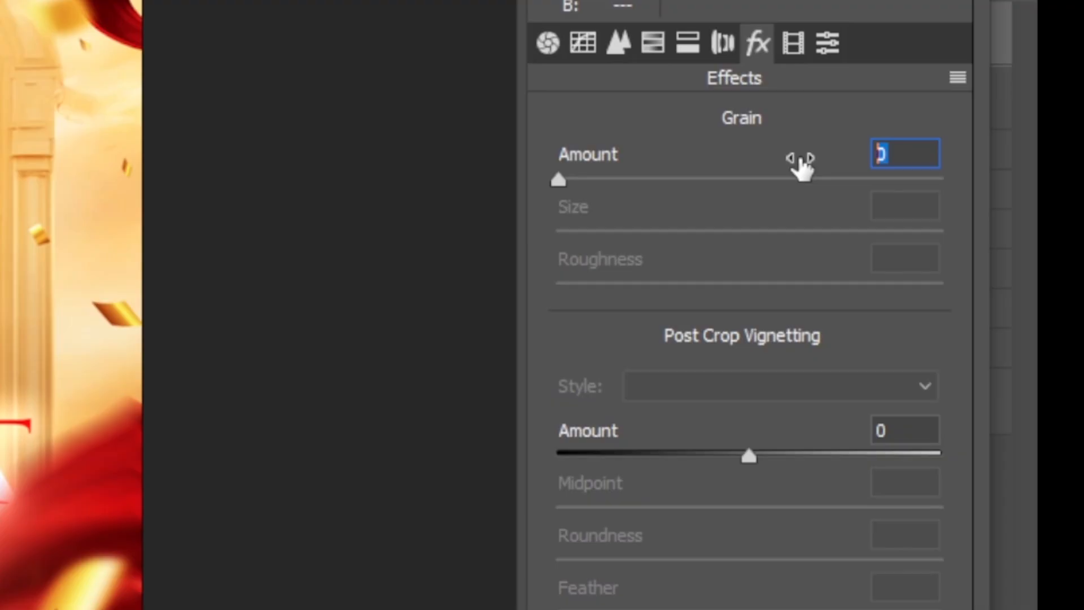
text(20)
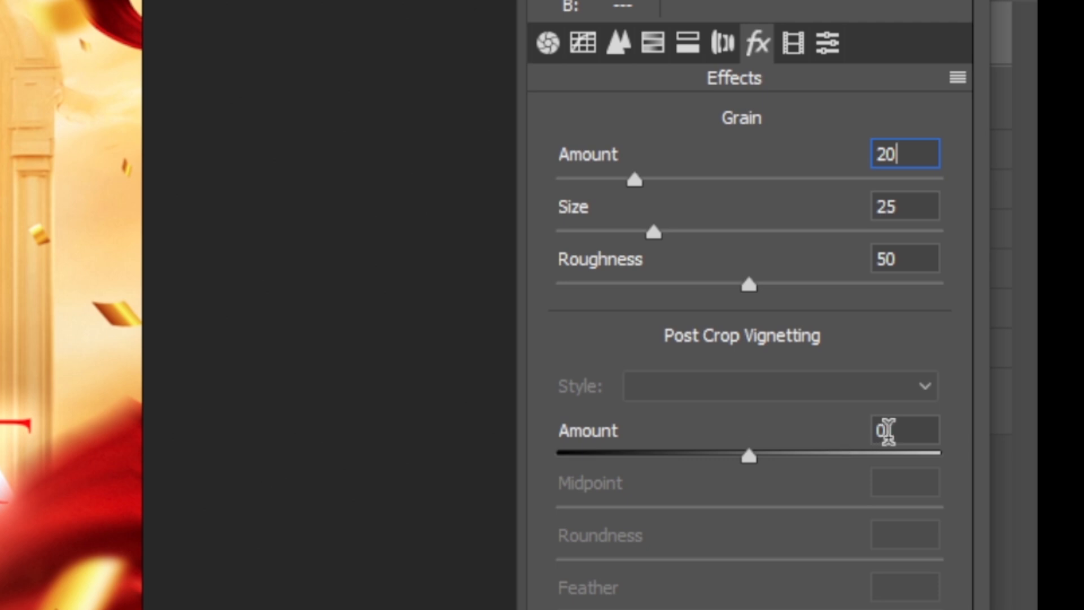
click(895, 430)
text(-18)
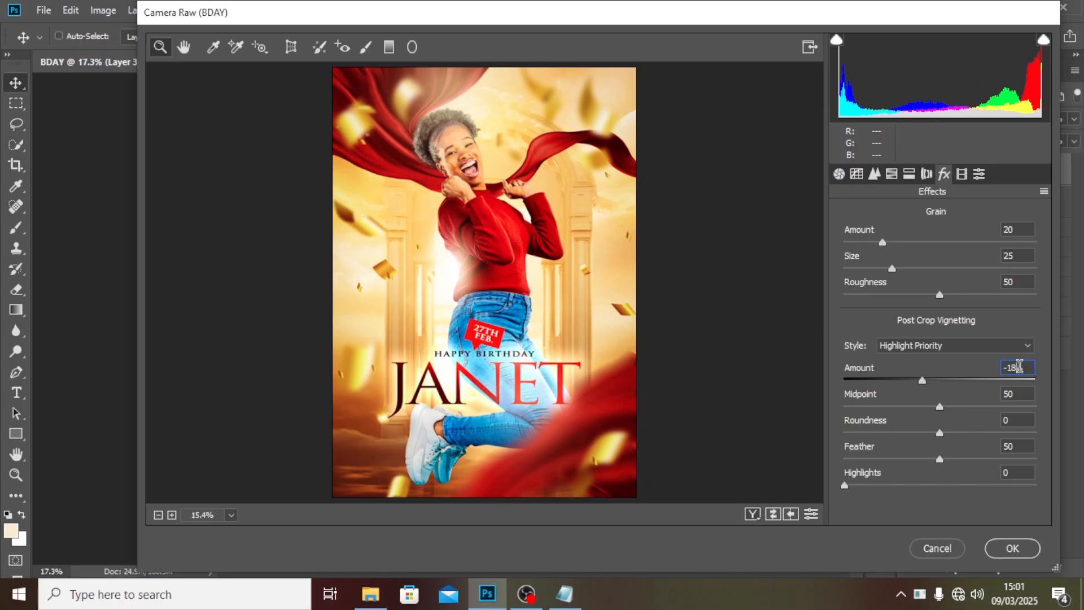
click(1012, 548)
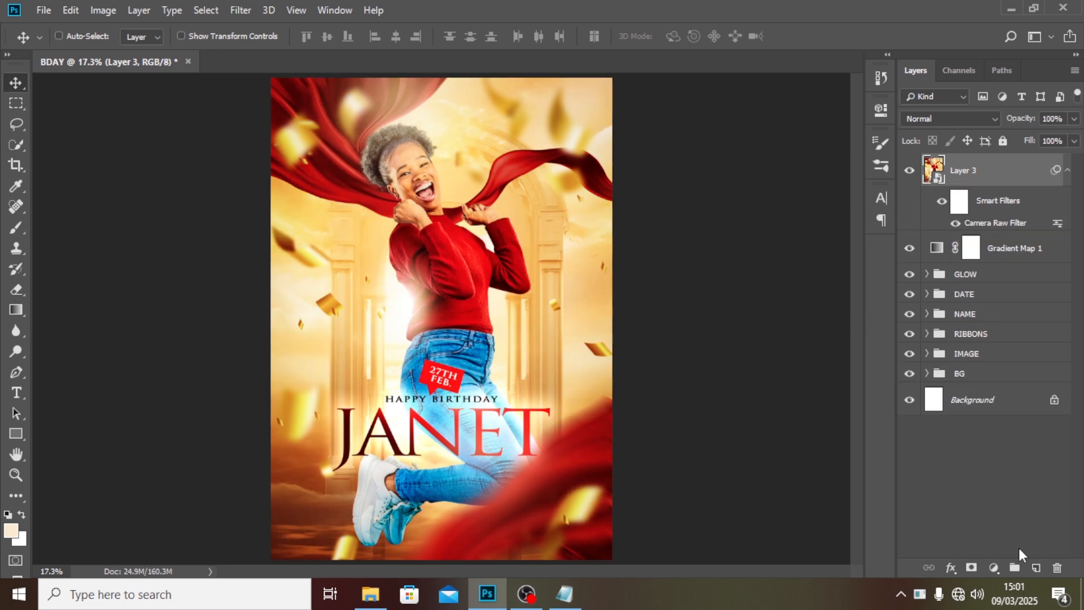
Toggle the stamped layer's visibility to compare the poster before and after the filter.
click(909, 173)
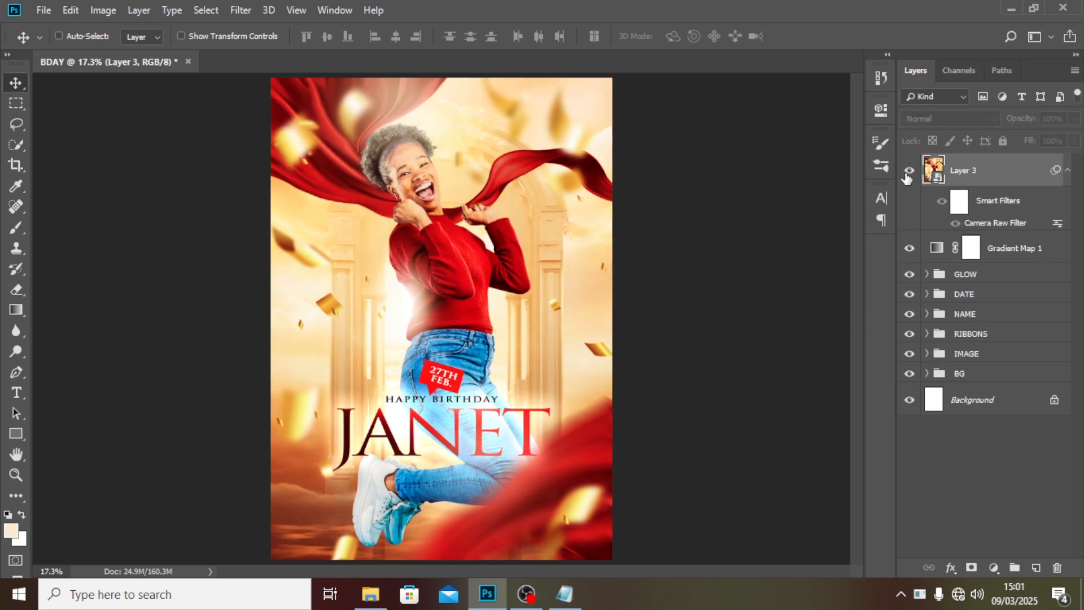
click(907, 174)
click(908, 175)
click(907, 175)
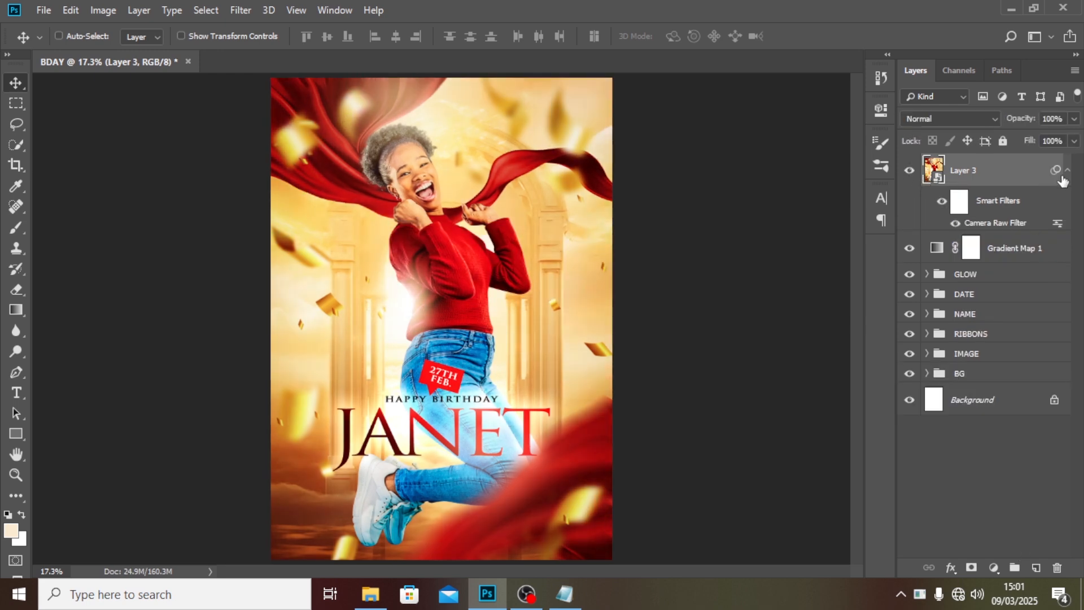
Collapse the smart filter list under the stamped layer.
click(1071, 183)
click(1067, 189)
click(1067, 191)
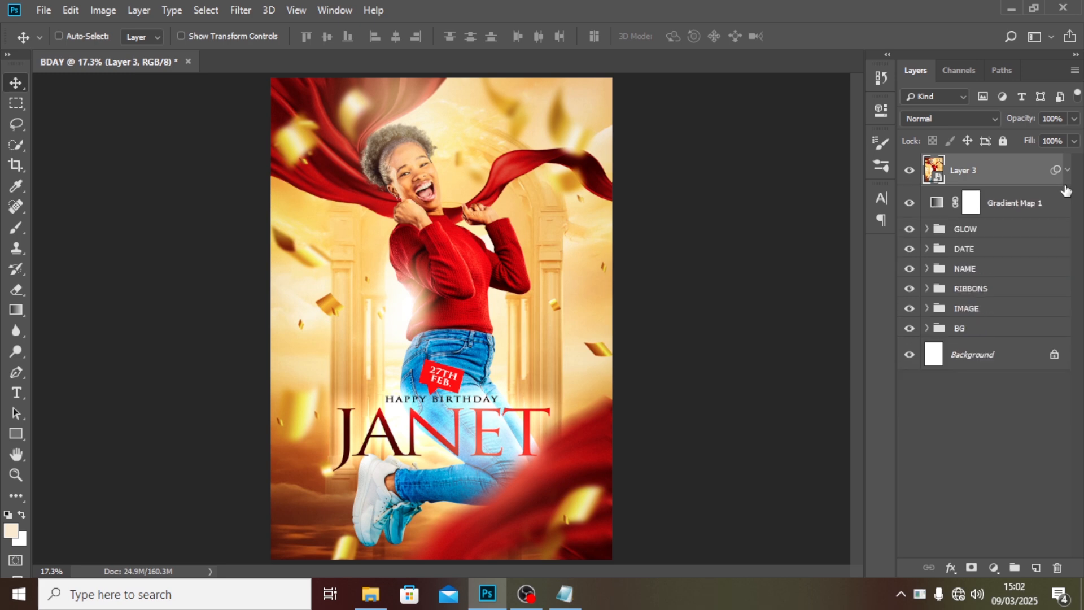